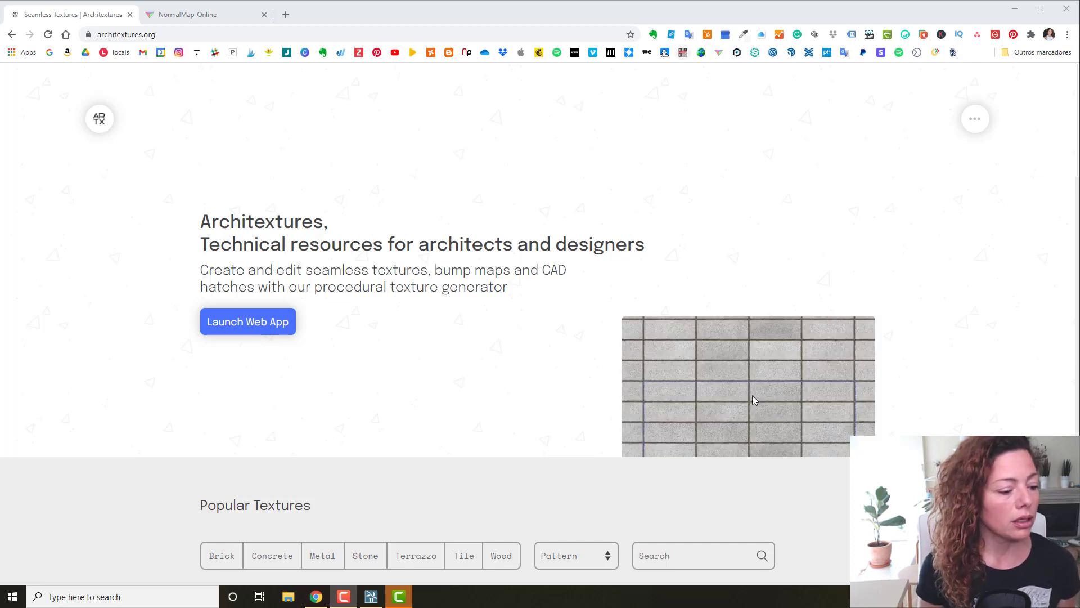
Step: Filter the popular textures to Brick and open the Finnish Grey Brick Herringbone texture
{"action": "scroll", "coordinate": [490, 270], "scroll_direction": "down", "scroll_amount": 2}
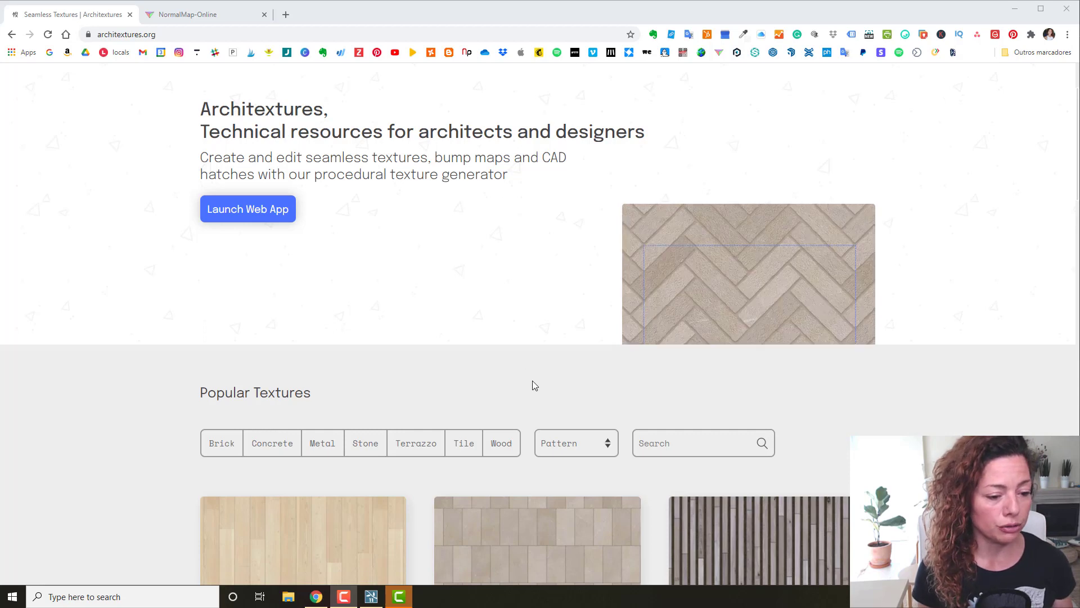
{"action": "scroll", "coordinate": [532, 383], "scroll_direction": "down", "scroll_amount": 5}
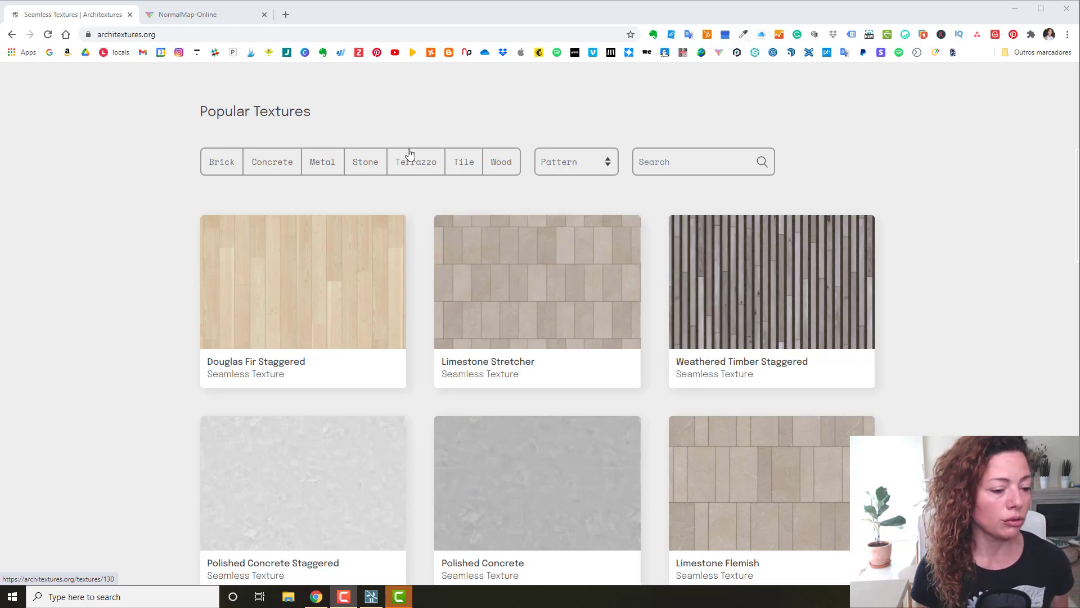
{"action": "left_click", "coordinate": [227, 167]}
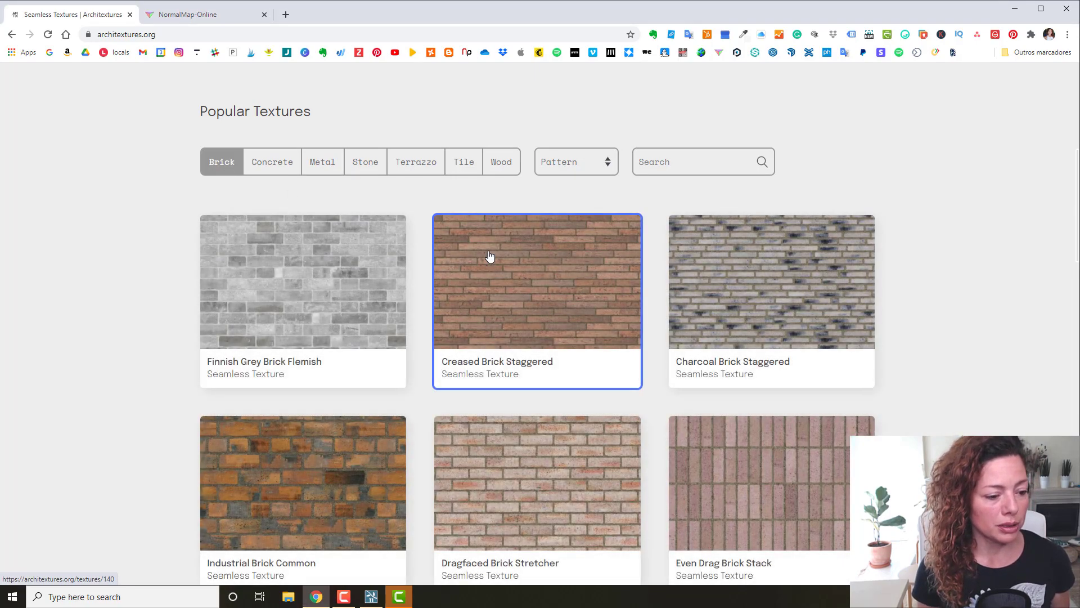
{"action": "scroll", "coordinate": [433, 280], "scroll_direction": "down", "scroll_amount": 2}
{"action": "scroll", "coordinate": [846, 365], "scroll_direction": "down", "scroll_amount": 9}
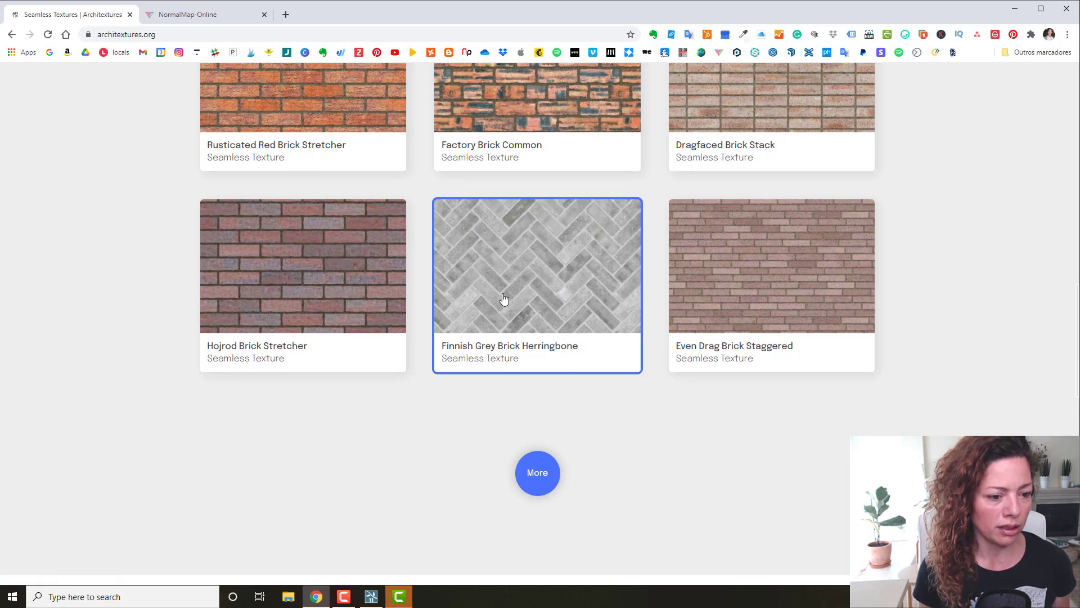
{"action": "left_click", "coordinate": [499, 265]}
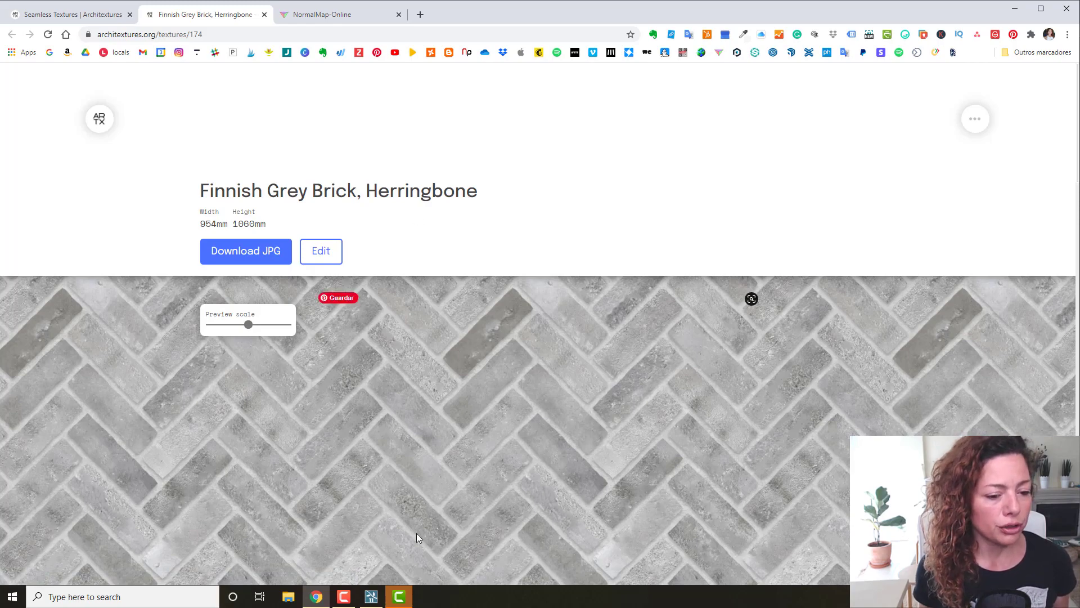
Step: Examine the herringbone texture's preview, dimensions and description on its page
{"action": "scroll", "coordinate": [512, 397], "scroll_direction": "down", "scroll_amount": 5}
{"action": "scroll", "coordinate": [511, 397], "scroll_direction": "up", "scroll_amount": 3}
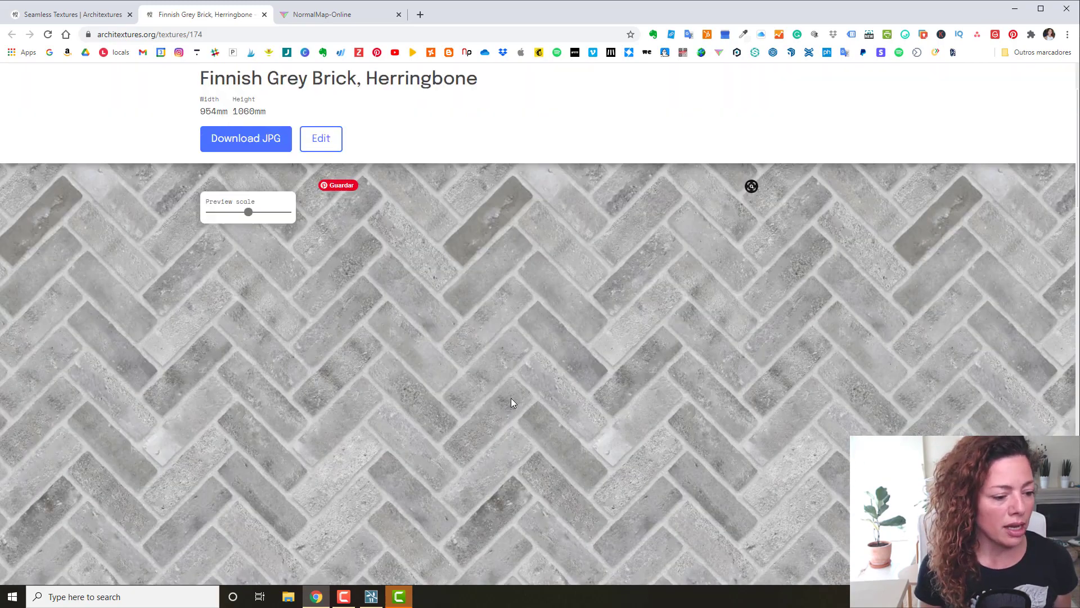
{"action": "scroll", "coordinate": [500, 383], "scroll_direction": "up", "scroll_amount": 2}
{"action": "scroll", "coordinate": [500, 385], "scroll_direction": "down", "scroll_amount": 10}
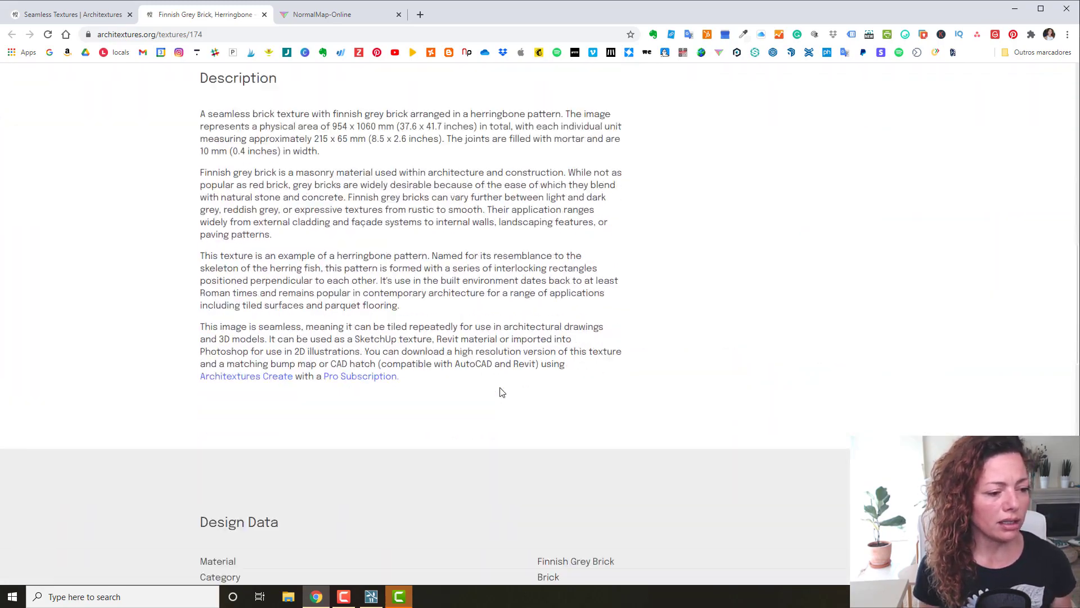
{"action": "scroll", "coordinate": [502, 392], "scroll_direction": "up", "scroll_amount": 2}
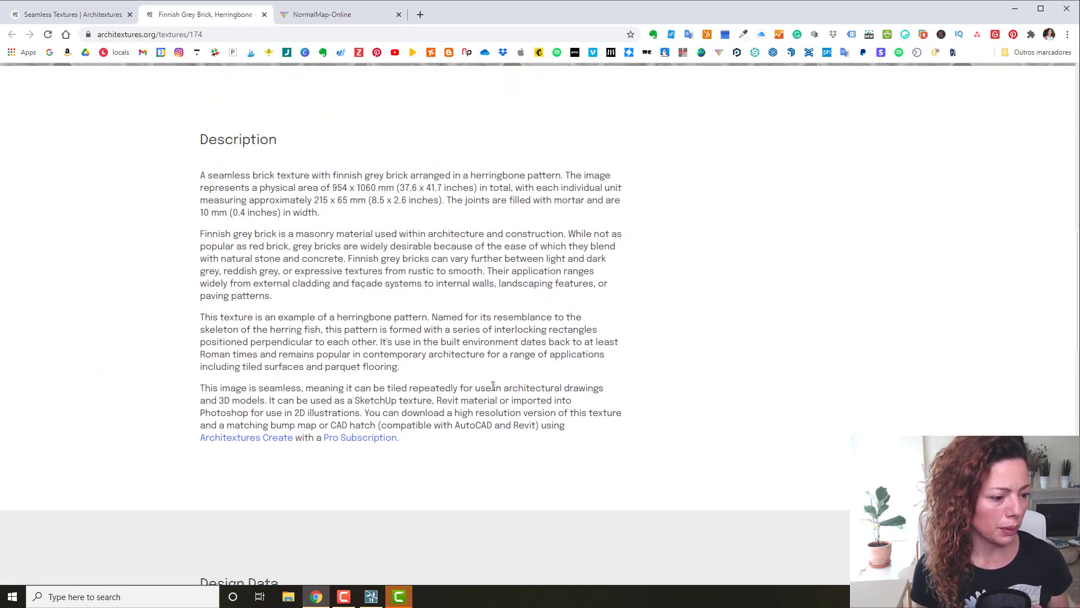
{"action": "scroll", "coordinate": [493, 385], "scroll_direction": "up", "scroll_amount": 12}
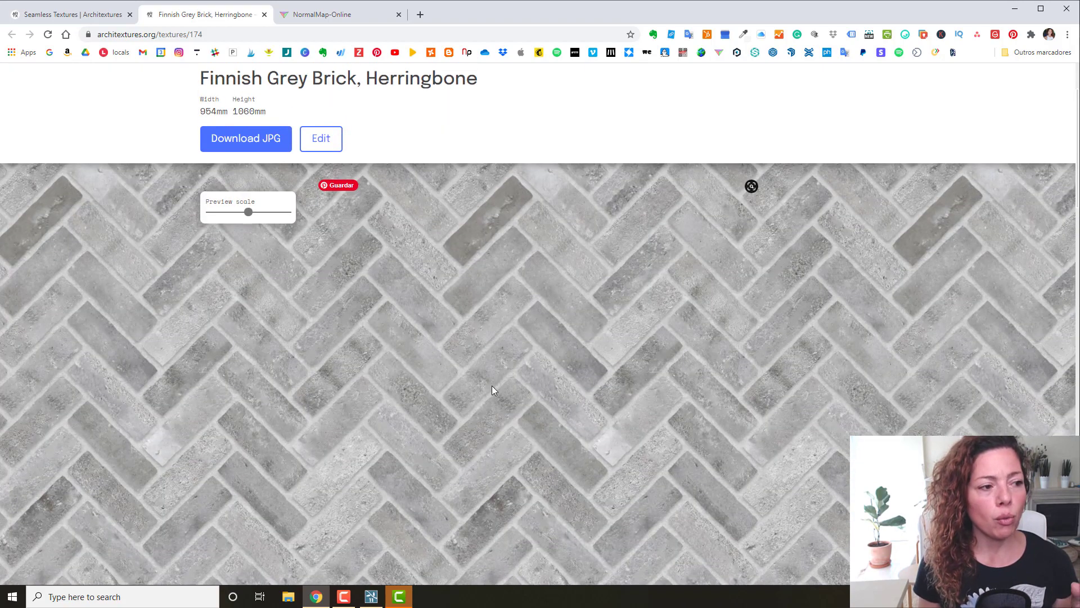
{"action": "scroll", "coordinate": [492, 390], "scroll_direction": "up", "scroll_amount": 1}
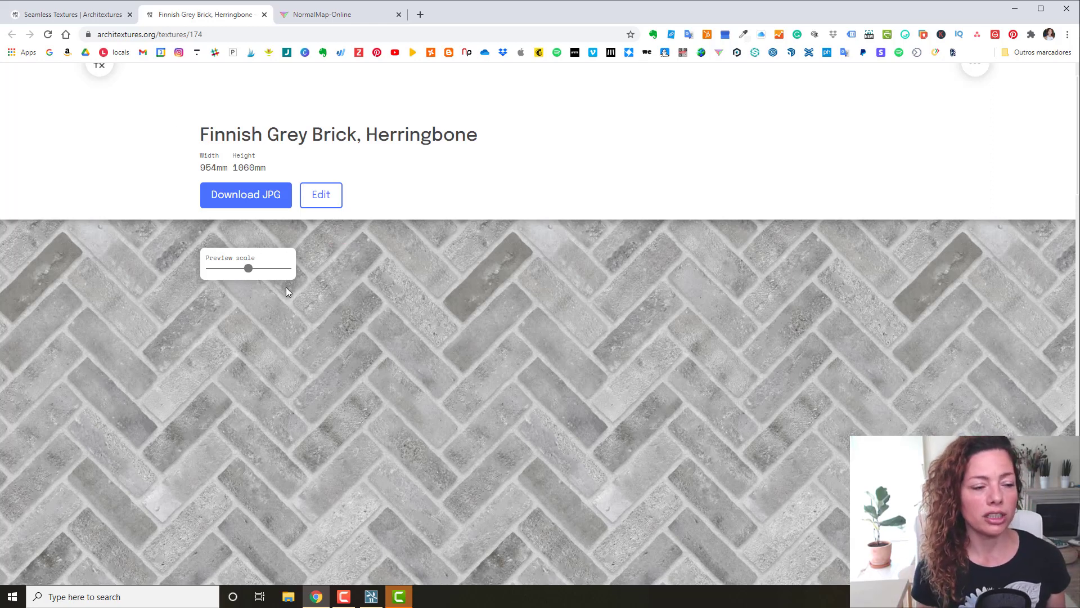
{"action": "scroll", "coordinate": [378, 279], "scroll_direction": "down", "scroll_amount": 5}
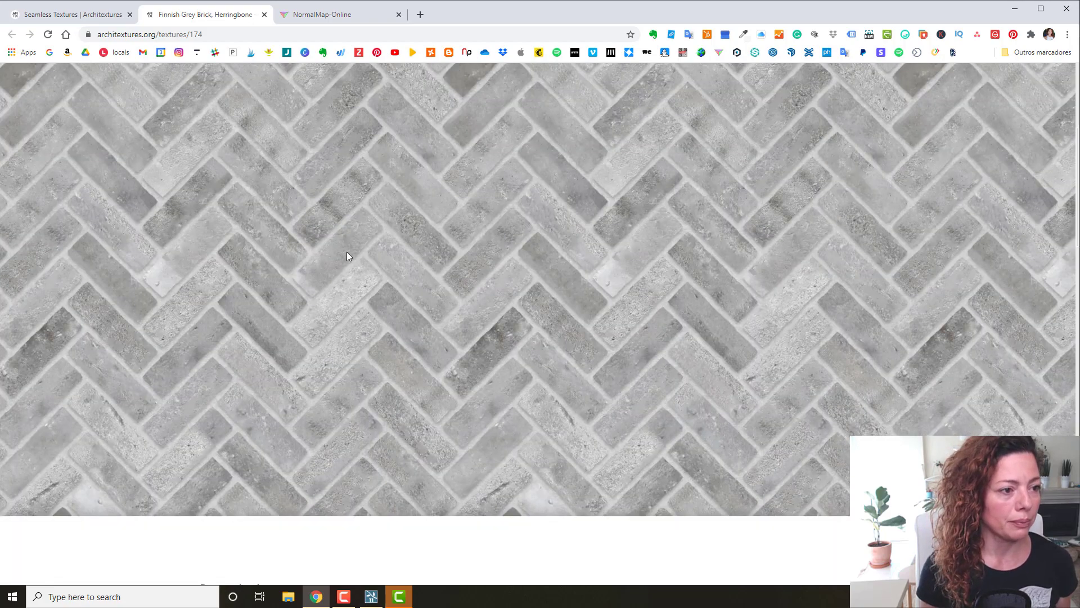
{"action": "scroll", "coordinate": [347, 254], "scroll_direction": "up", "scroll_amount": 5}
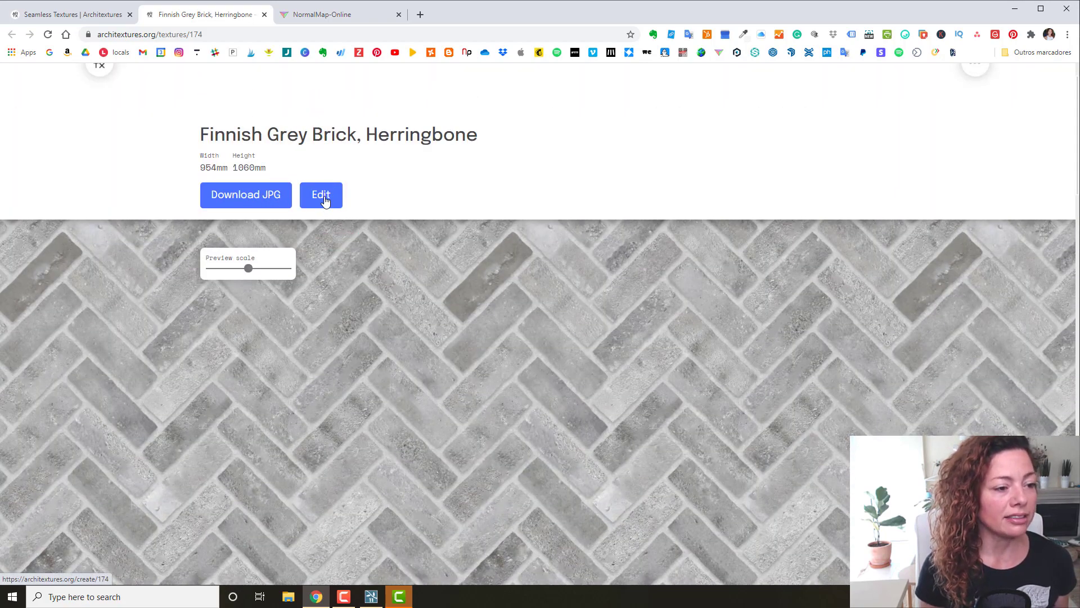
Step: Open the herringbone texture for editing and review the editor's unit settings and the available patterns
{"action": "left_click", "coordinate": [325, 201]}
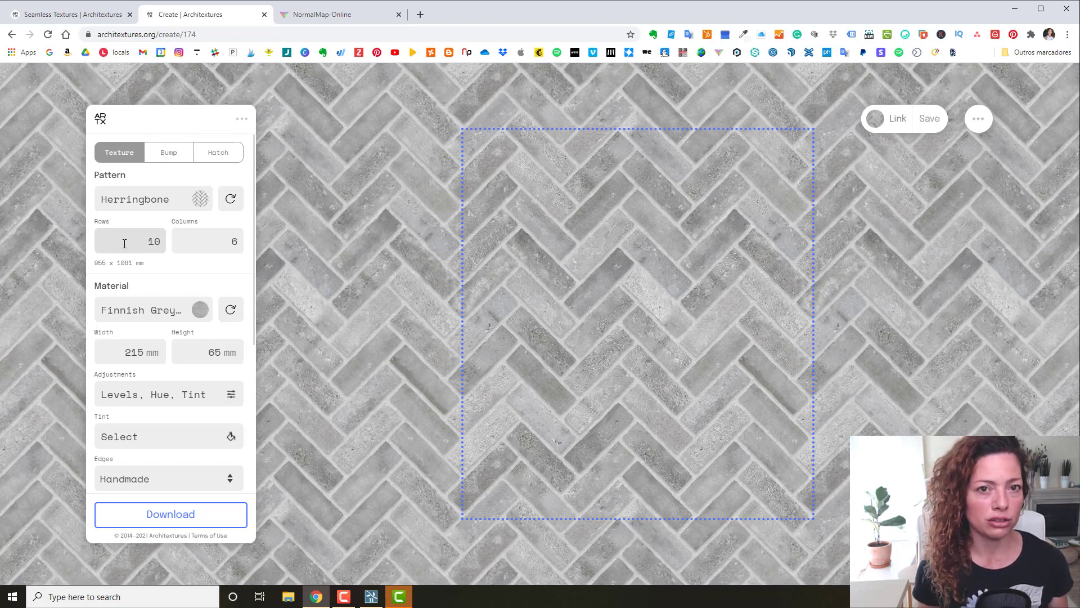
{"action": "left_click", "coordinate": [242, 120]}
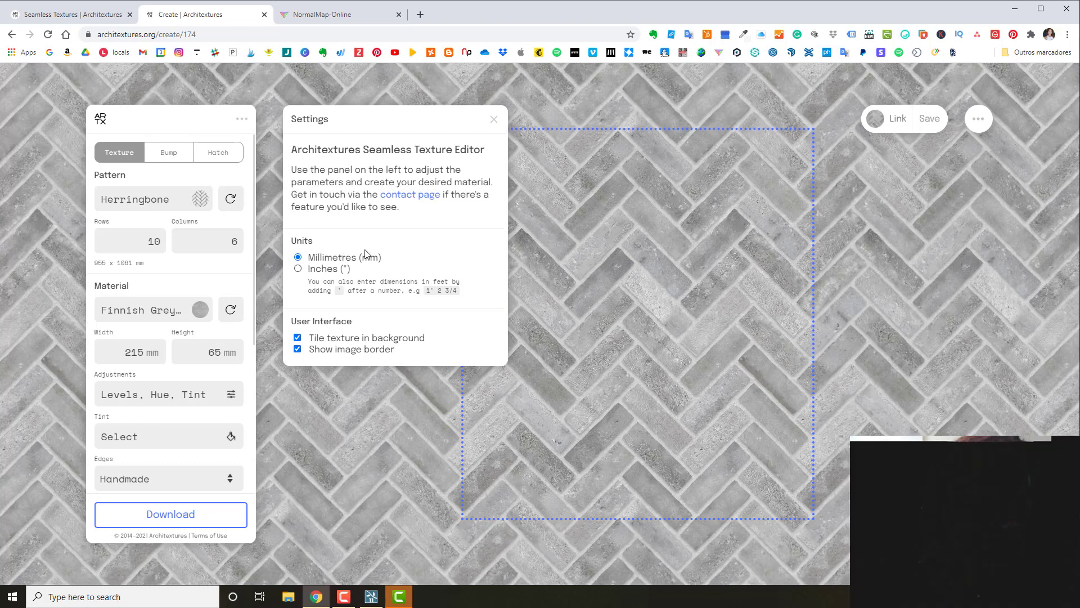
{"action": "left_click", "coordinate": [496, 122]}
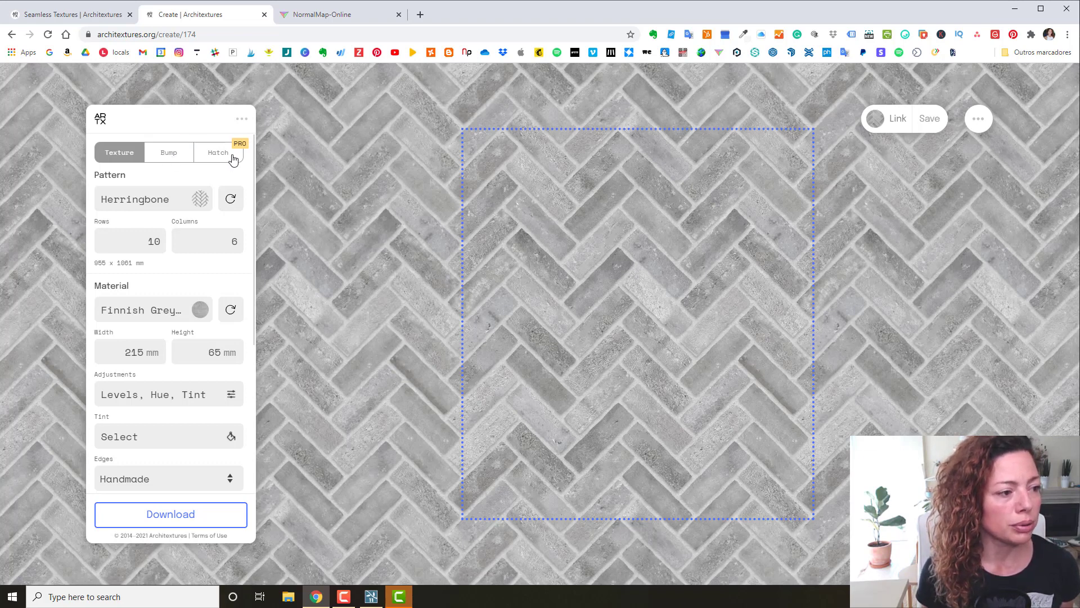
{"action": "left_click", "coordinate": [170, 201]}
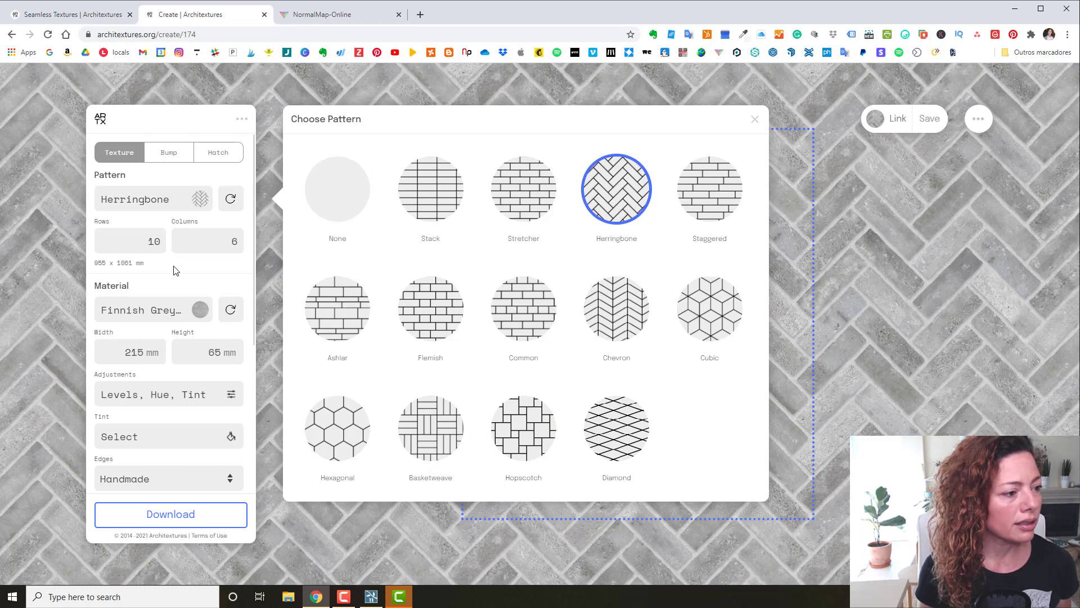
{"action": "left_click", "coordinate": [755, 121]}
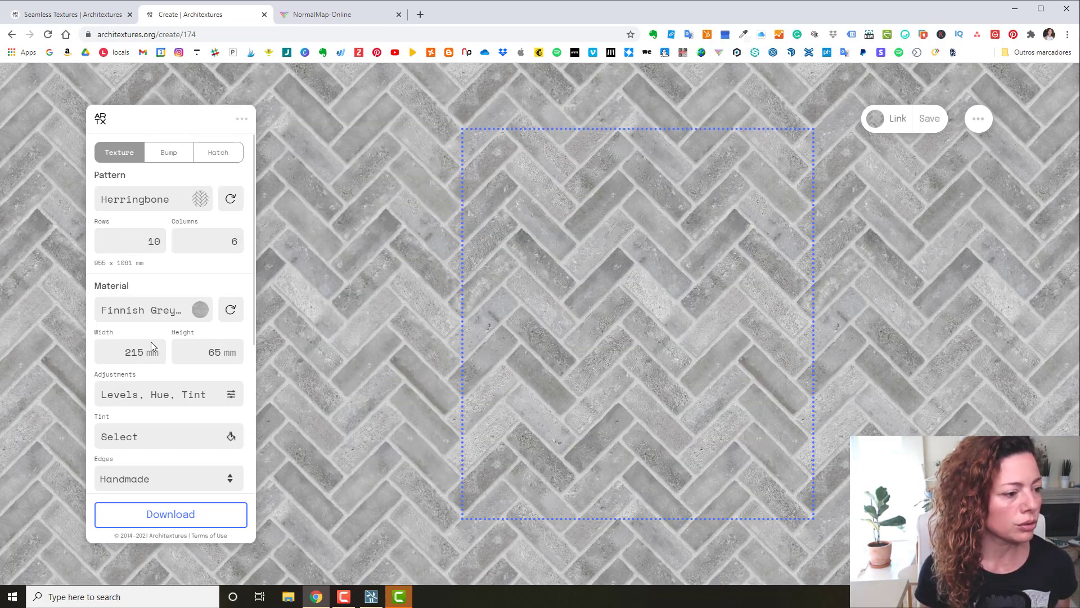
Step: Browse the material library and change the texture's material to Rusticated Red Brick
{"action": "left_click", "coordinate": [140, 315]}
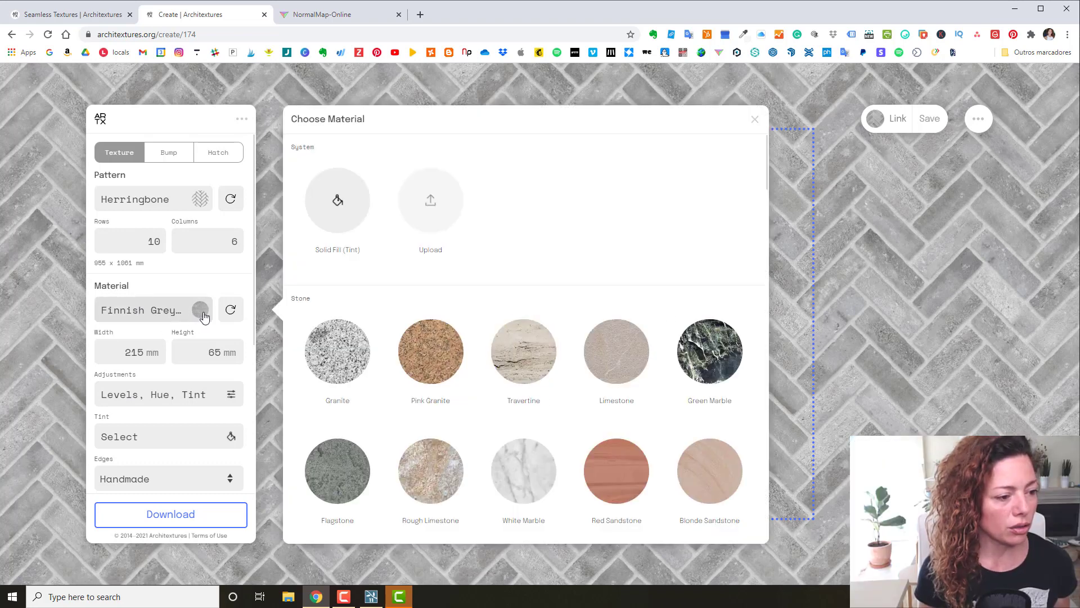
{"action": "scroll", "coordinate": [619, 331], "scroll_direction": "down", "scroll_amount": 7}
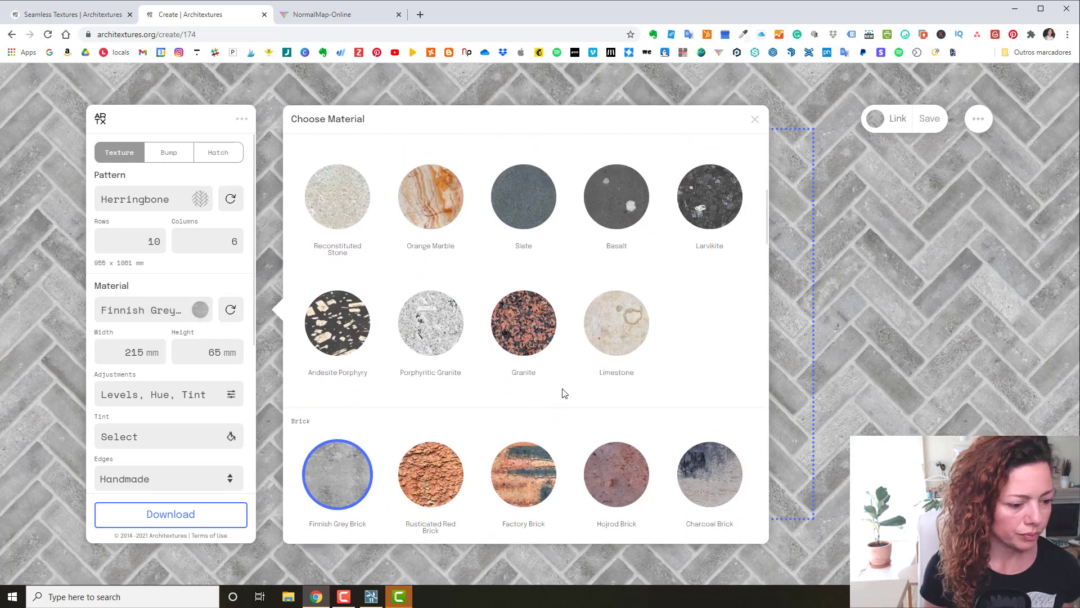
{"action": "scroll", "coordinate": [568, 391], "scroll_direction": "down", "scroll_amount": 5}
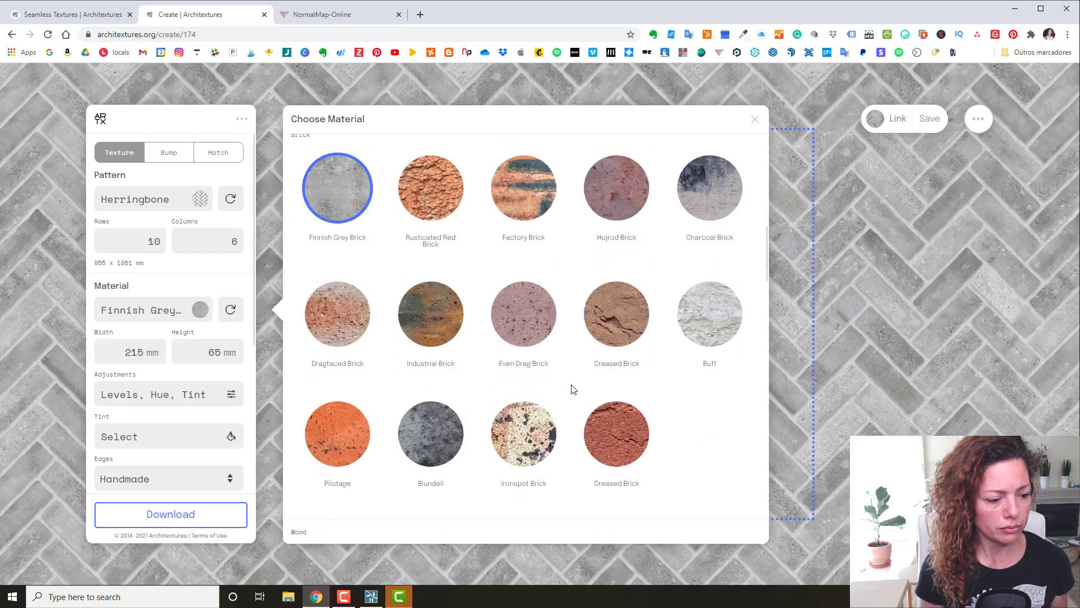
{"action": "scroll", "coordinate": [572, 389], "scroll_direction": "down", "scroll_amount": 1}
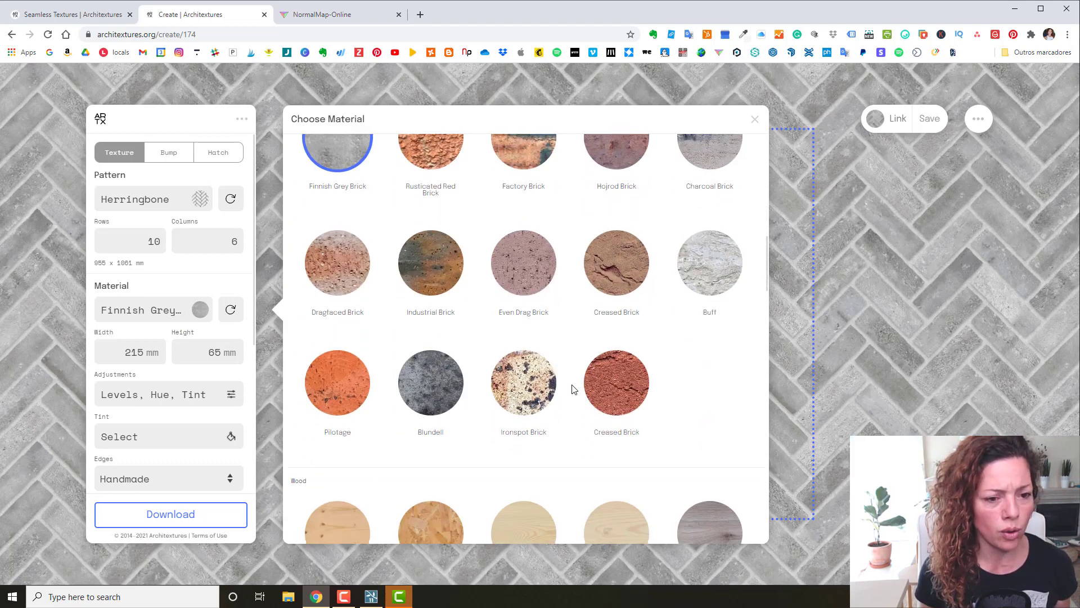
{"action": "scroll", "coordinate": [573, 389], "scroll_direction": "up", "scroll_amount": 3}
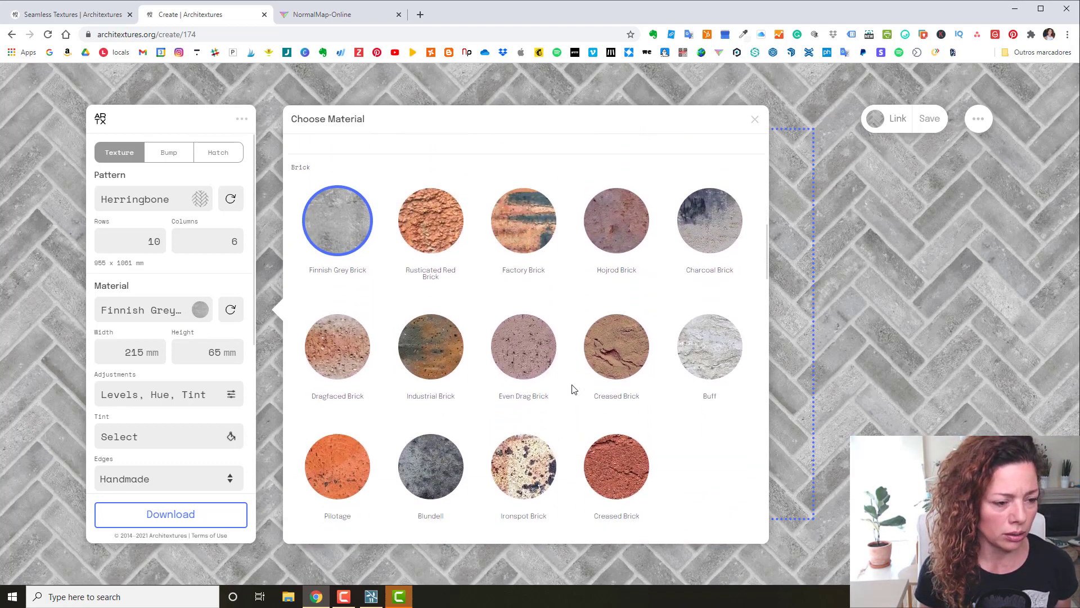
{"action": "left_click", "coordinate": [444, 208]}
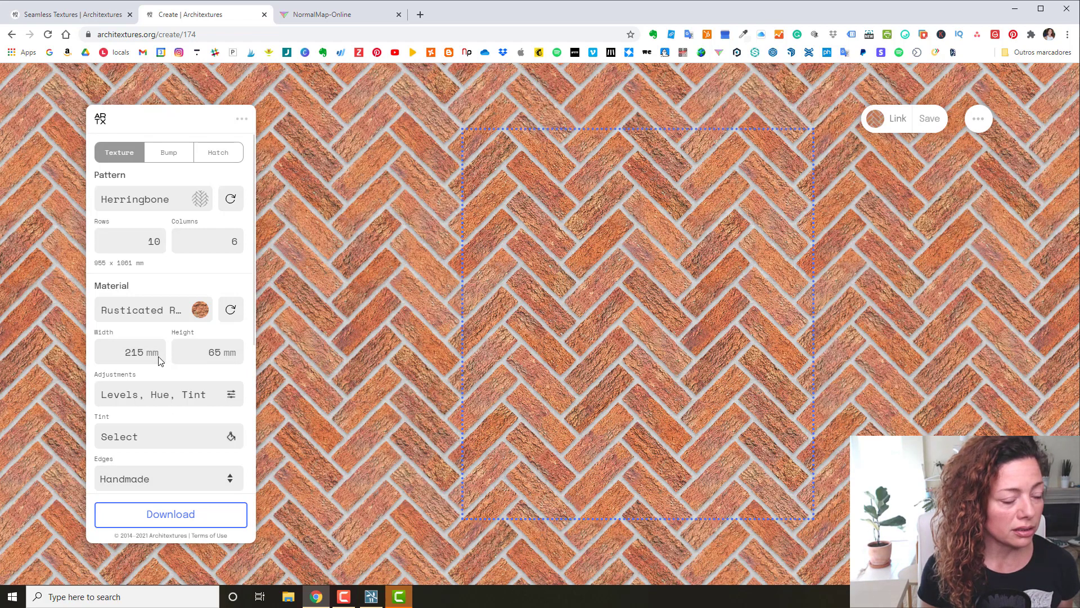
Step: Lower the tile brightness slightly, try out hue, contrast and saturation changes, and reset those three adjustments
{"action": "left_click", "coordinate": [179, 400]}
{"action": "left_click_drag", "start_coordinate": [366, 348], "coordinate": [343, 403]}
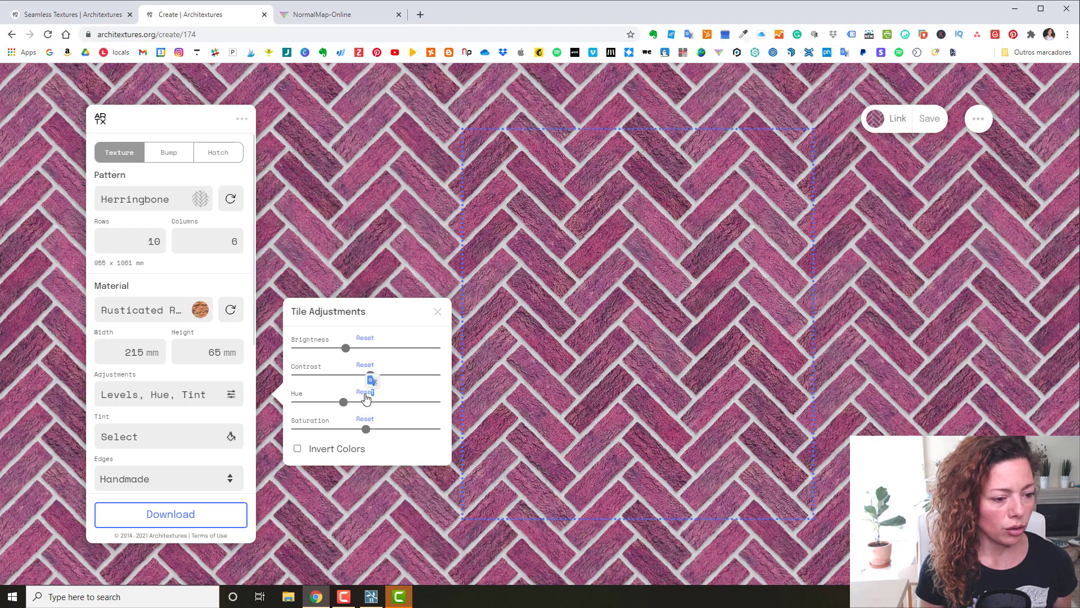
{"action": "left_click", "coordinate": [365, 392]}
{"action": "left_click", "coordinate": [362, 366]}
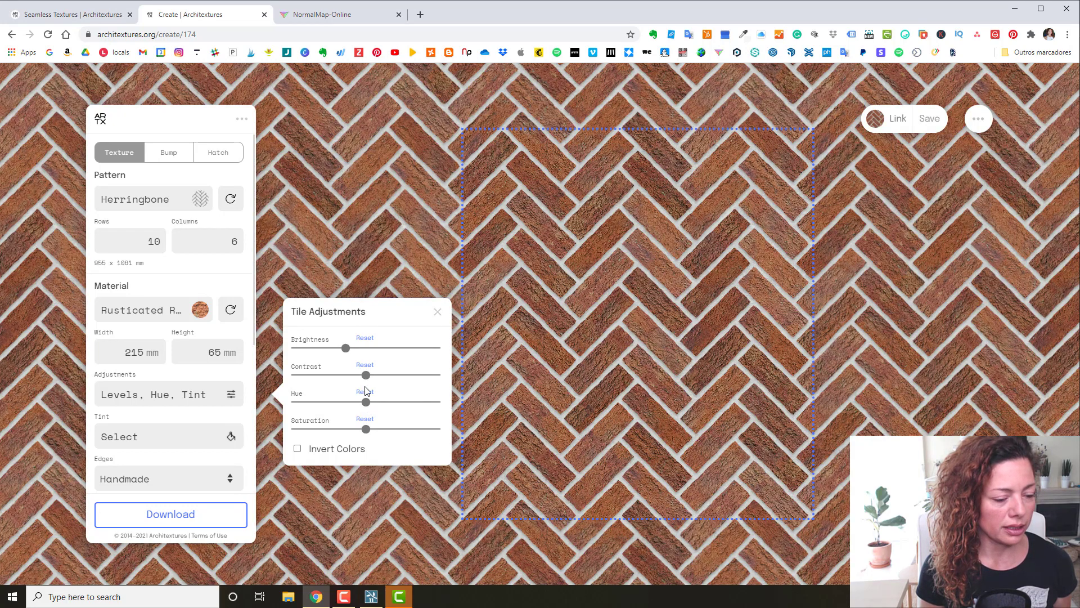
{"action": "left_click_drag", "start_coordinate": [366, 429], "coordinate": [375, 431]}
{"action": "left_click", "coordinate": [366, 421]}
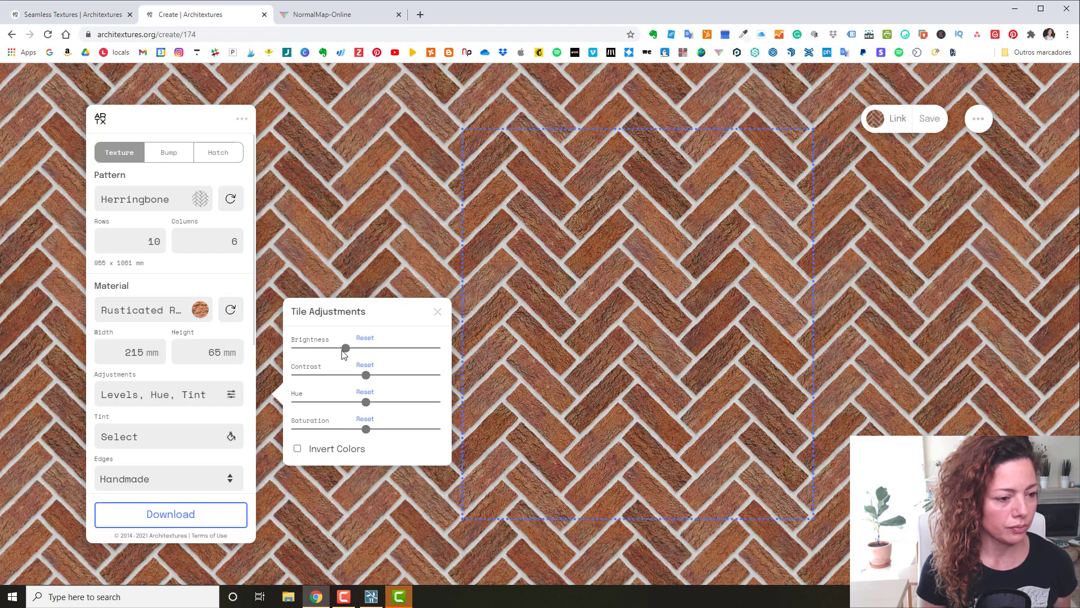
{"action": "left_click", "coordinate": [438, 311]}
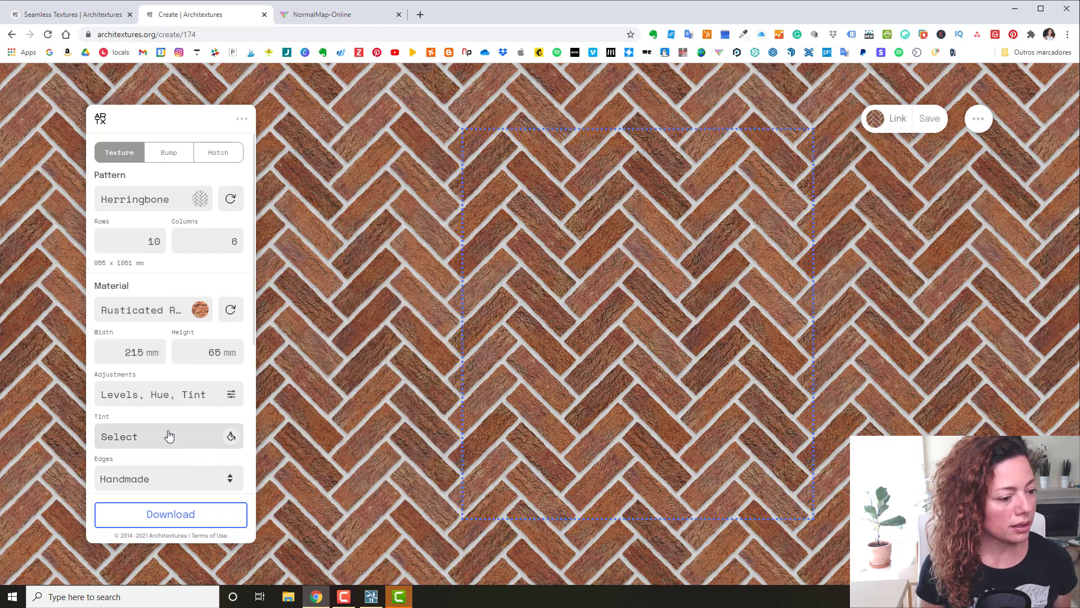
Step: Apply a yellow-green tint, #c8e81e, to the brick material
{"action": "left_click", "coordinate": [163, 432]}
{"action": "left_click", "coordinate": [400, 361]}
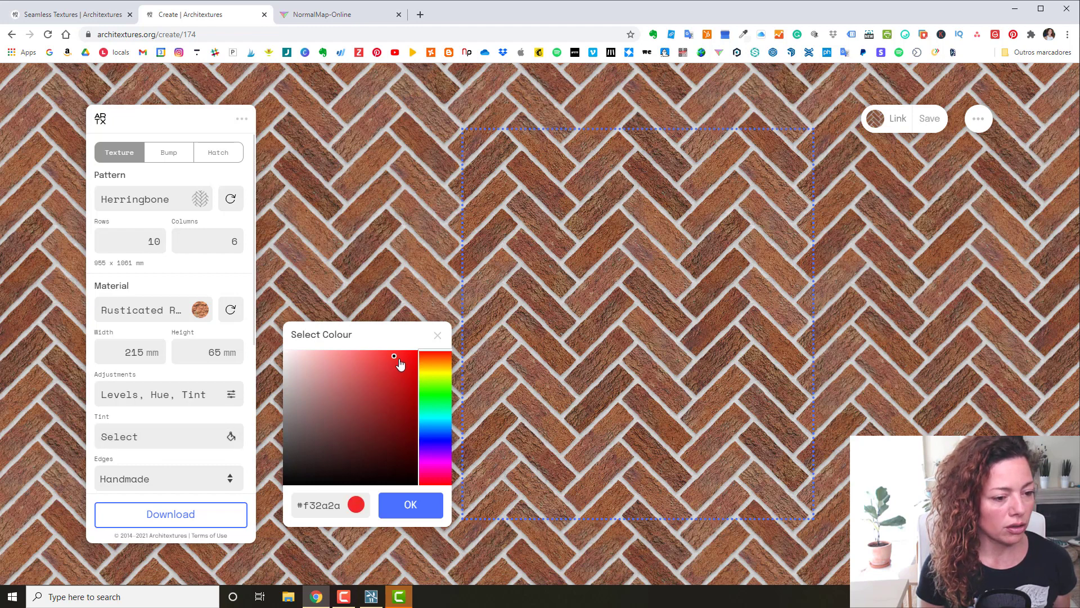
{"action": "left_click", "coordinate": [439, 376]}
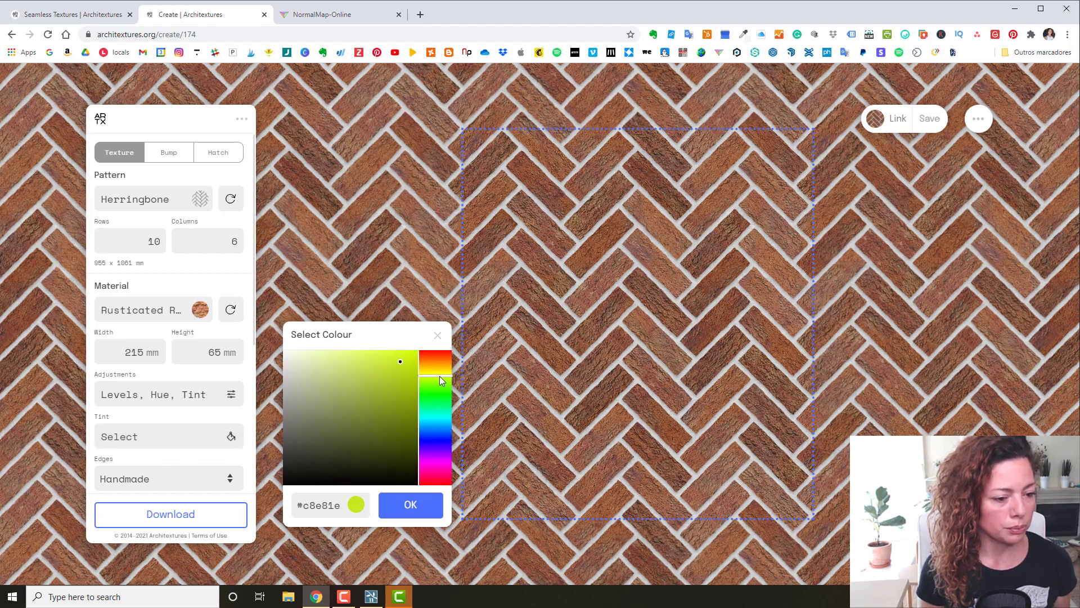
{"action": "left_click", "coordinate": [400, 505]}
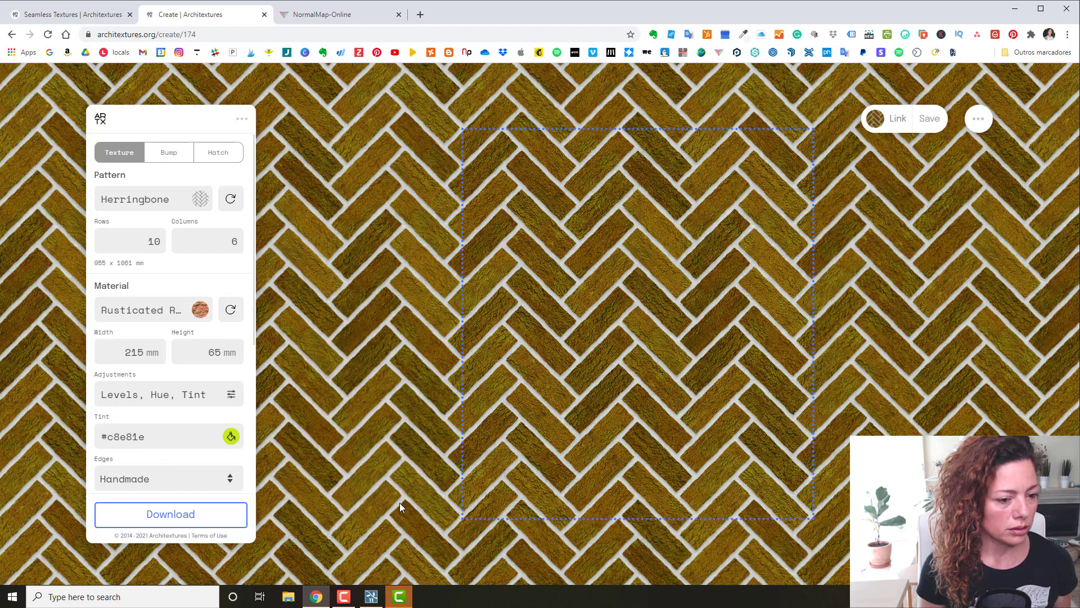
Step: Change the brick material's tint to white, #ffffff
{"action": "left_click", "coordinate": [224, 444]}
{"action": "left_click_drag", "start_coordinate": [325, 350], "coordinate": [284, 351]}
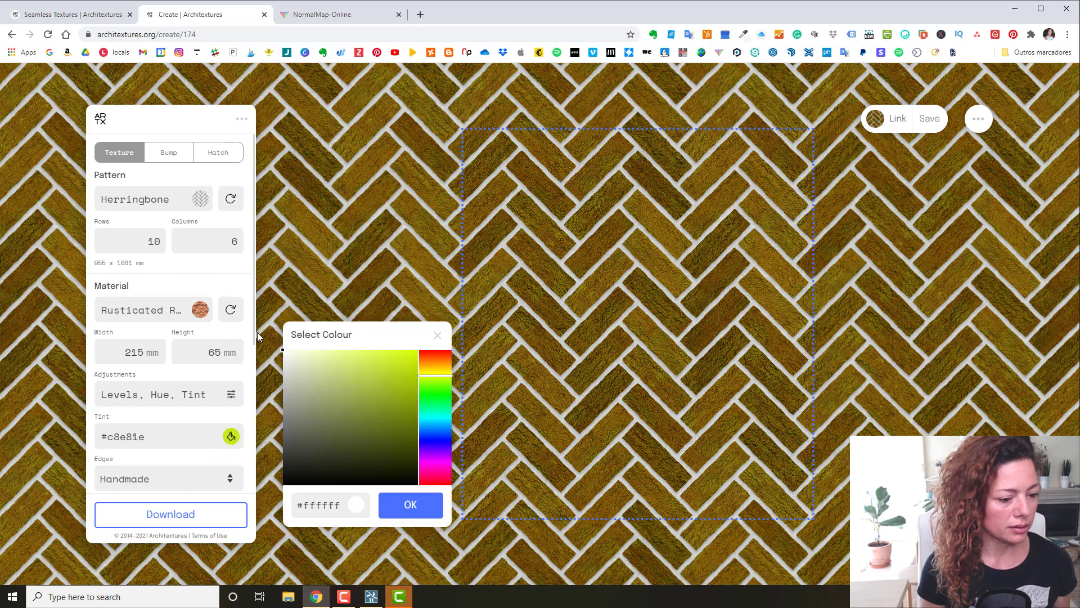
{"action": "left_click", "coordinate": [416, 505]}
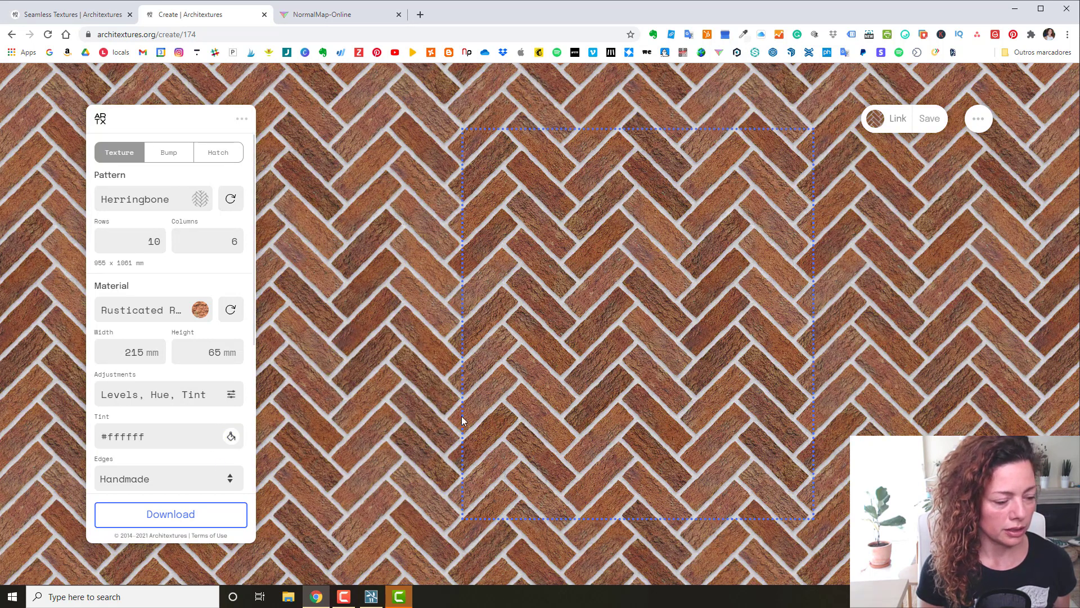
Step: Try out the Fine, Rough and Uneven edge styles on the bricks and return to Handmade
{"action": "scroll", "coordinate": [158, 450], "scroll_direction": "down", "scroll_amount": 2}
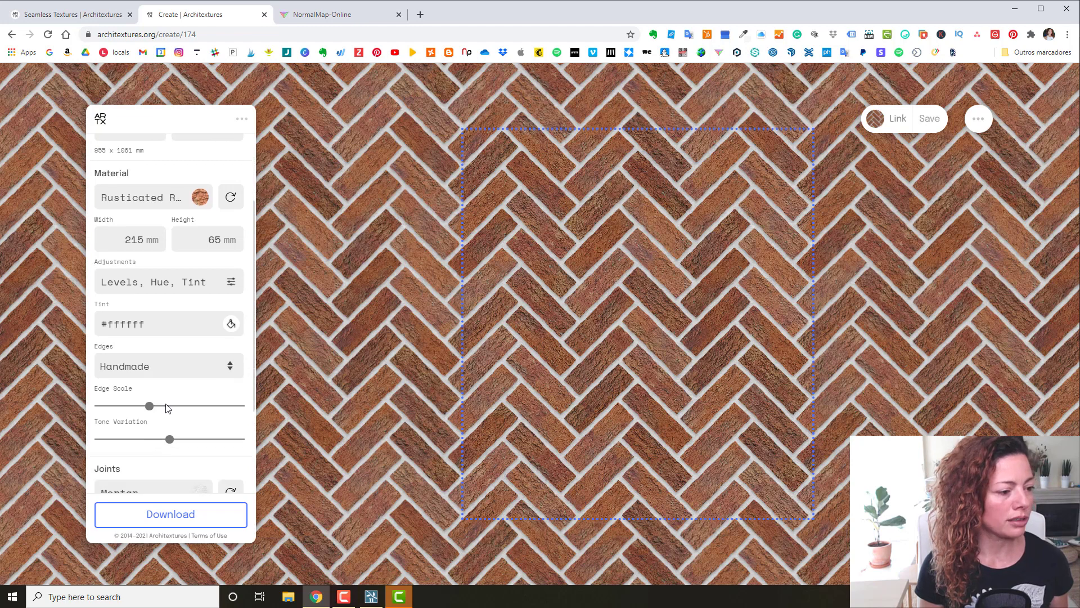
{"action": "left_click", "coordinate": [161, 363]}
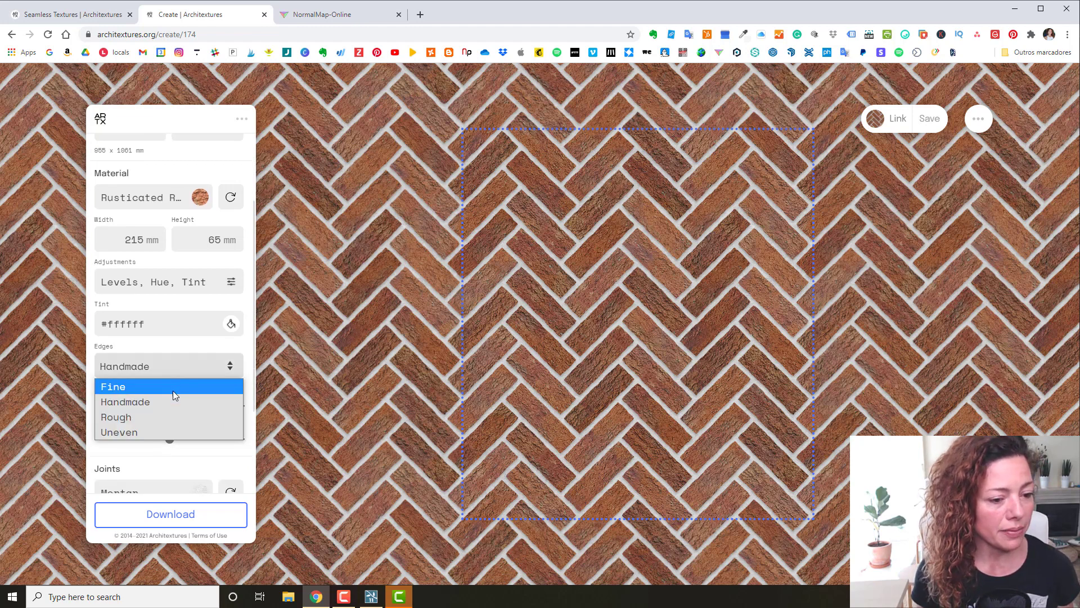
{"action": "left_click", "coordinate": [173, 391]}
{"action": "left_click", "coordinate": [163, 369]}
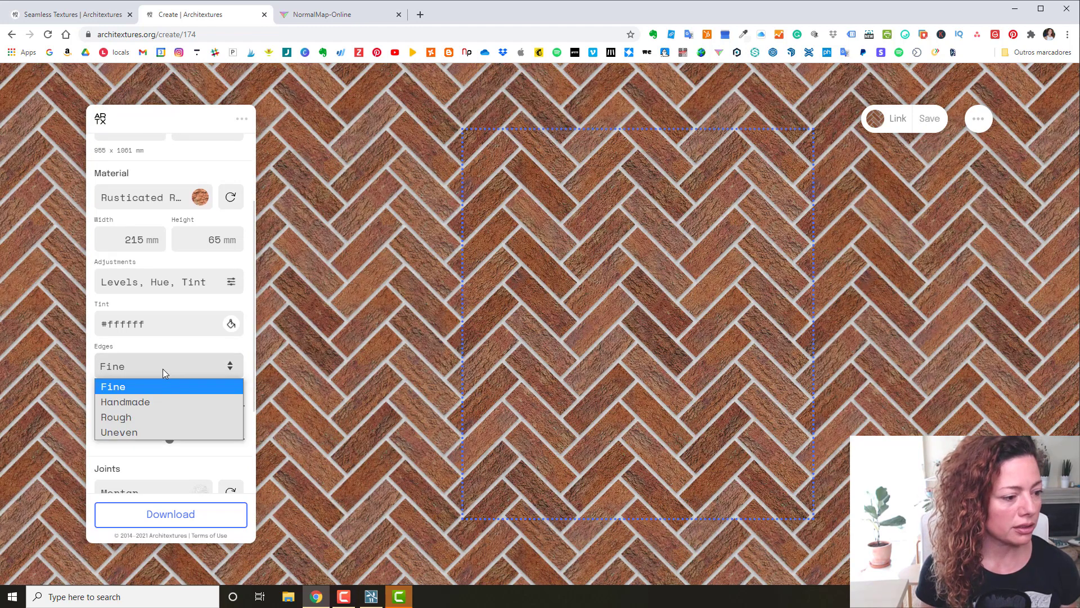
{"action": "left_click", "coordinate": [173, 400]}
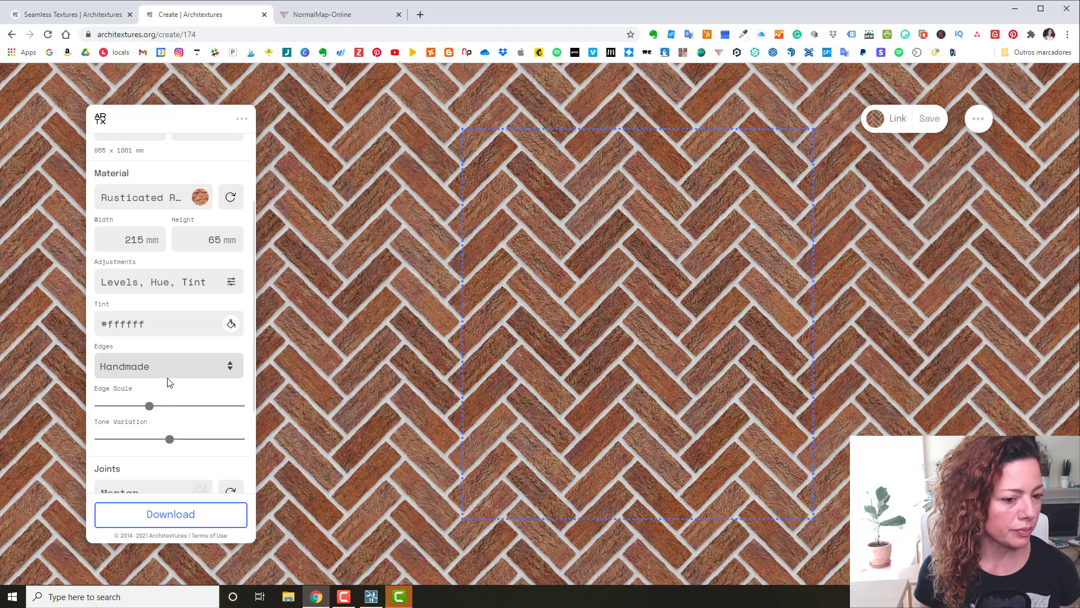
{"action": "left_click", "coordinate": [162, 366]}
{"action": "left_click", "coordinate": [170, 417]}
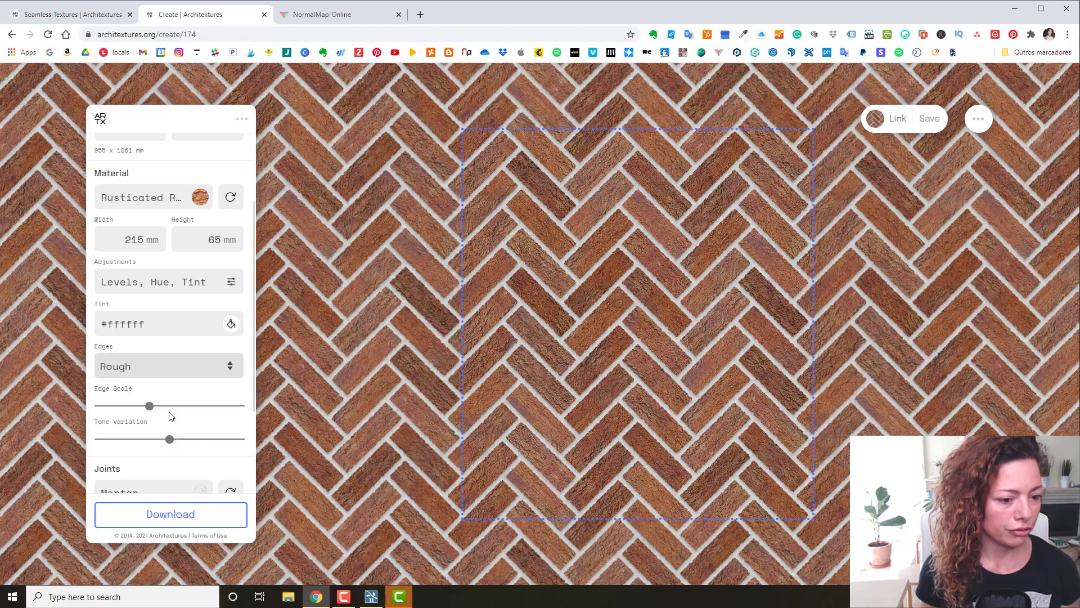
{"action": "left_click", "coordinate": [161, 373]}
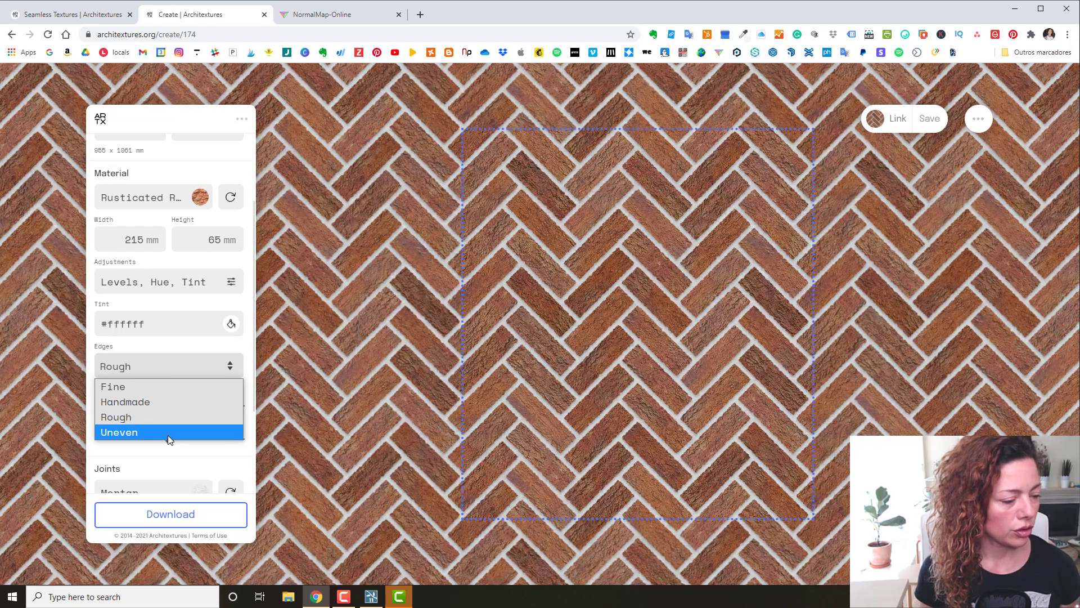
{"action": "left_click", "coordinate": [168, 434]}
{"action": "left_click", "coordinate": [154, 371]}
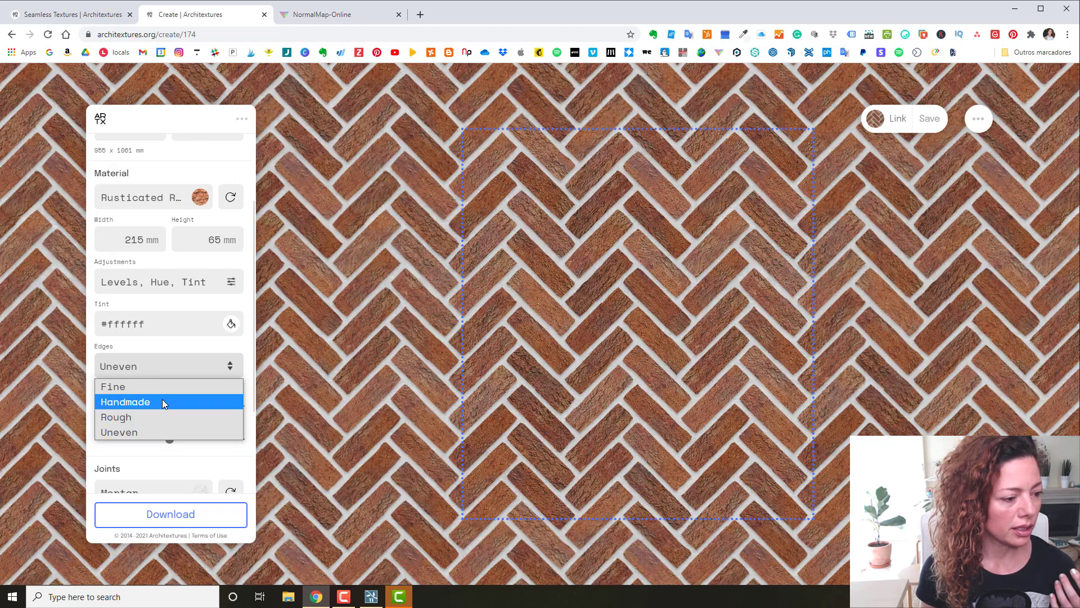
{"action": "left_click", "coordinate": [162, 399]}
Step: Increase the bricks' edge scale slightly, then try a higher tone variation and bring it back
{"action": "left_click_drag", "start_coordinate": [150, 411], "coordinate": [167, 412]}
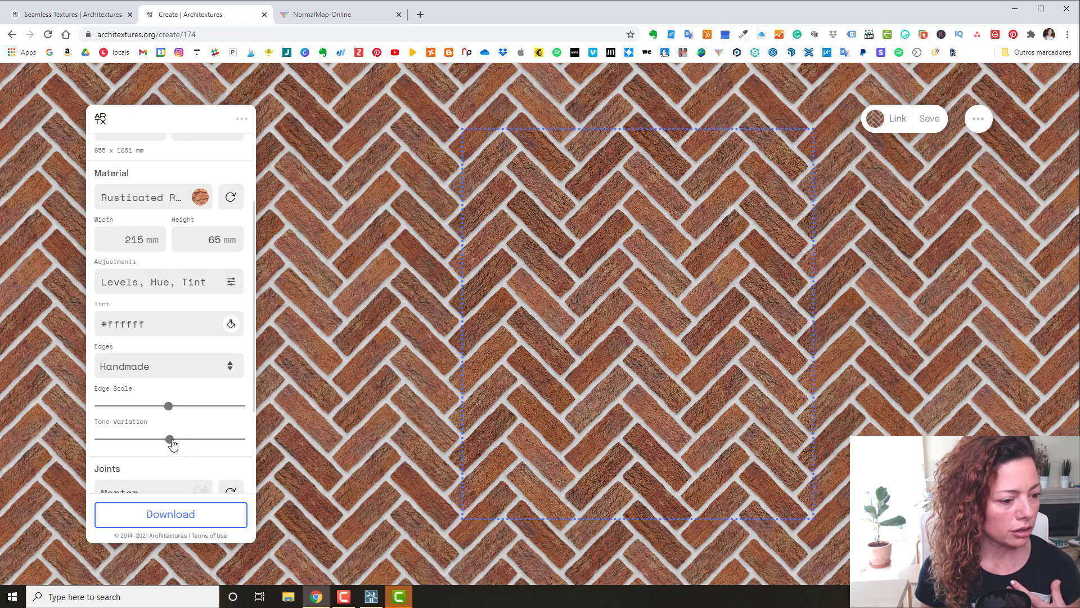
{"action": "left_click", "coordinate": [192, 439]}
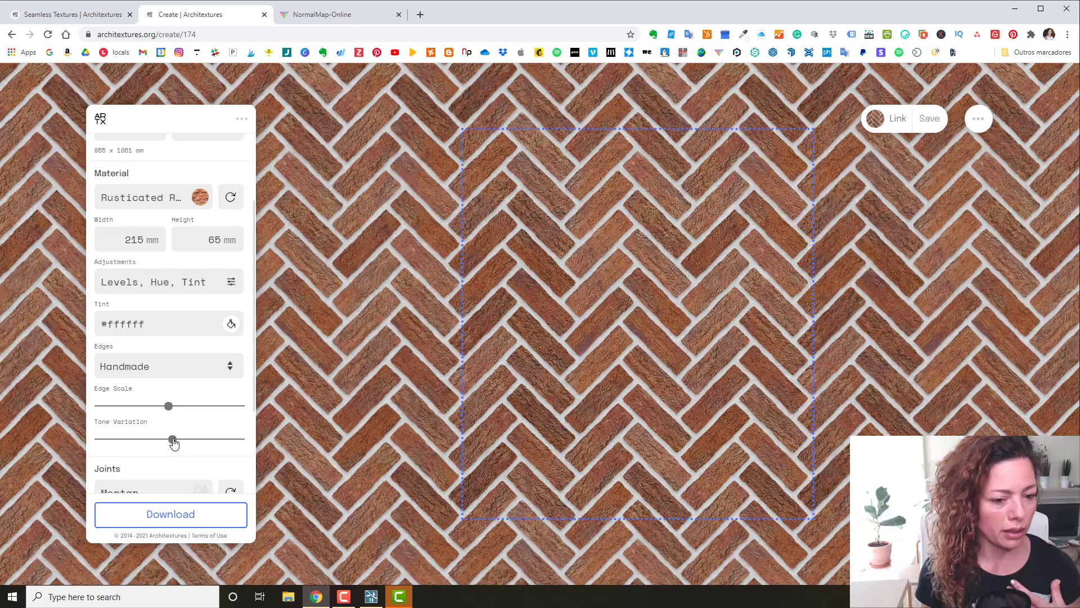
{"action": "left_click_drag", "start_coordinate": [172, 443], "coordinate": [169, 441]}
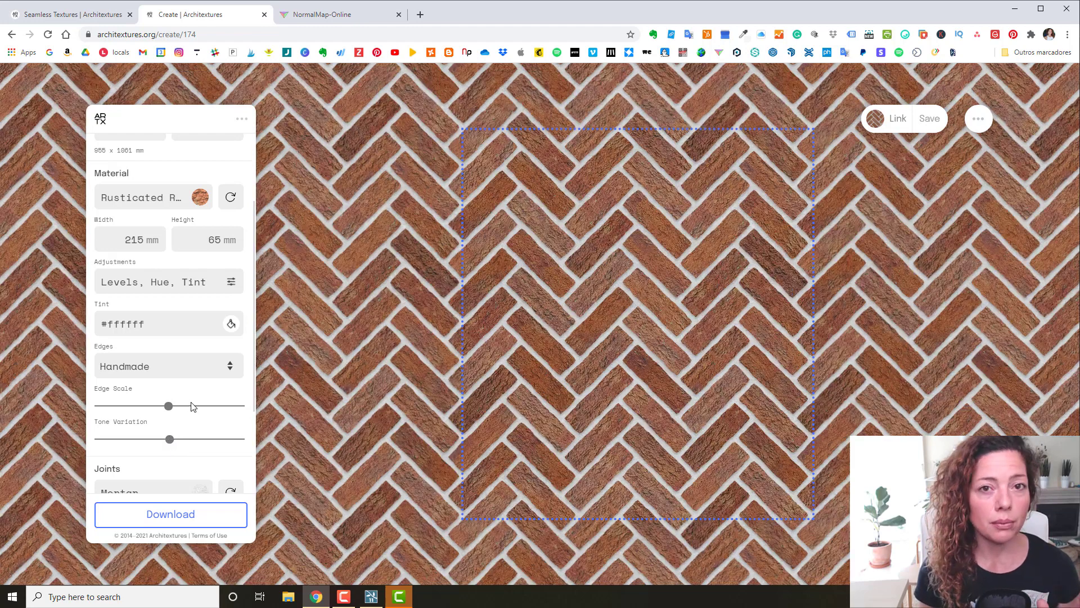
Step: Set the joint material to Dichondra Grass from the landscaping materials
{"action": "scroll", "coordinate": [192, 406], "scroll_direction": "down", "scroll_amount": 3}
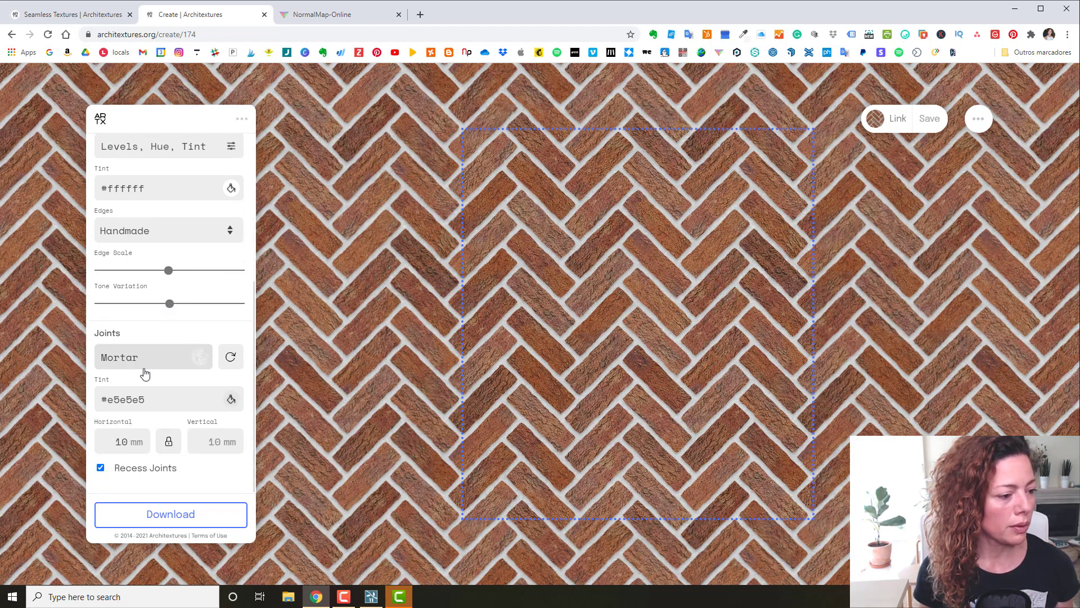
{"action": "left_click", "coordinate": [146, 364]}
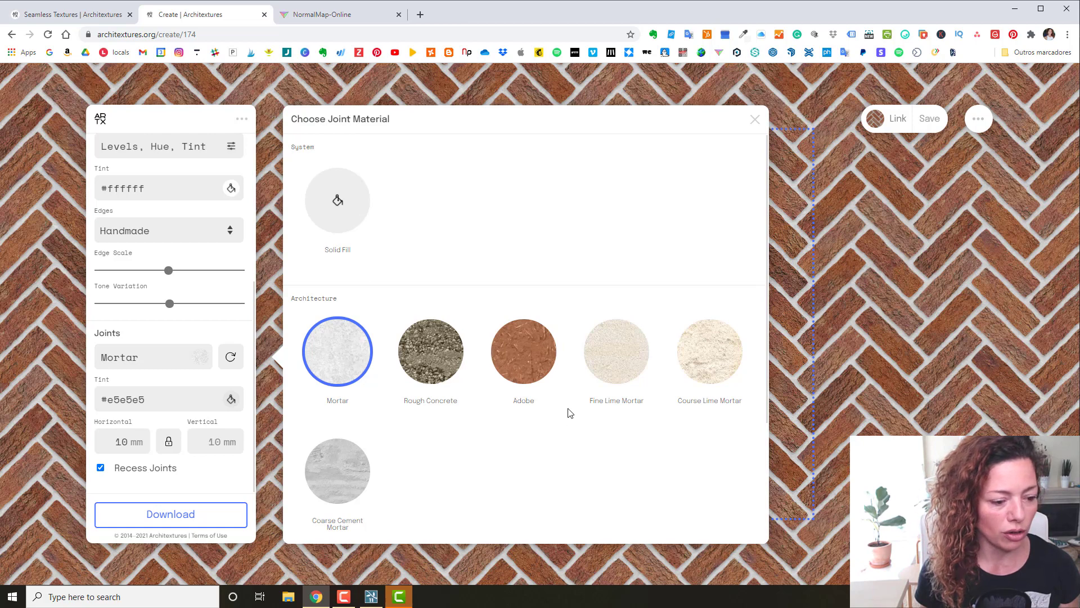
{"action": "scroll", "coordinate": [570, 413], "scroll_direction": "down", "scroll_amount": 3}
{"action": "left_click", "coordinate": [338, 458]}
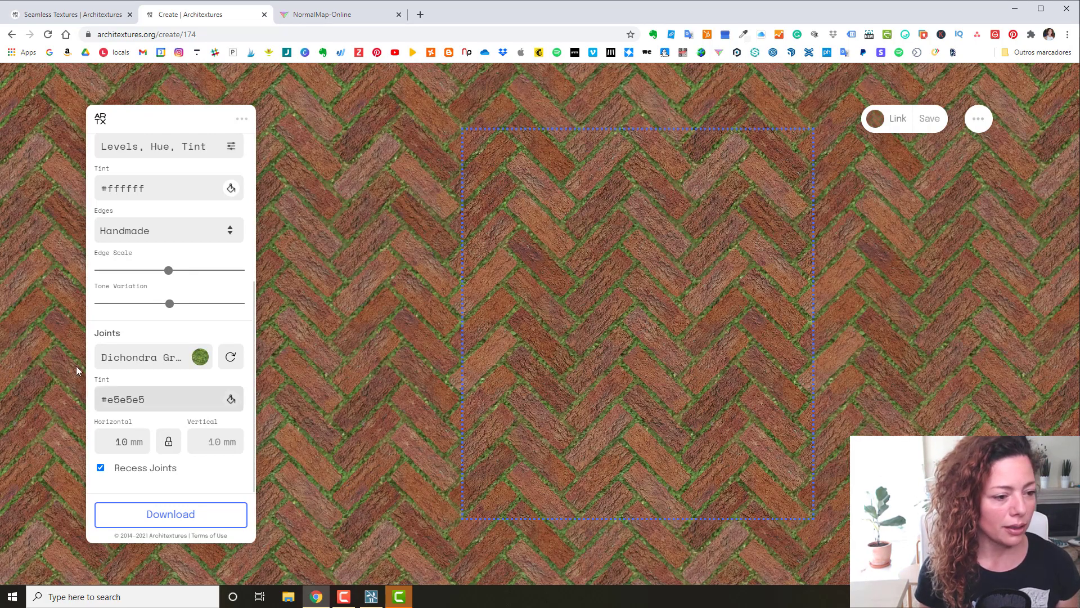
Step: Try Gravel as the joint material and switch back to Dichondra Grass, keeping the joints recessed
{"action": "left_click", "coordinate": [160, 364]}
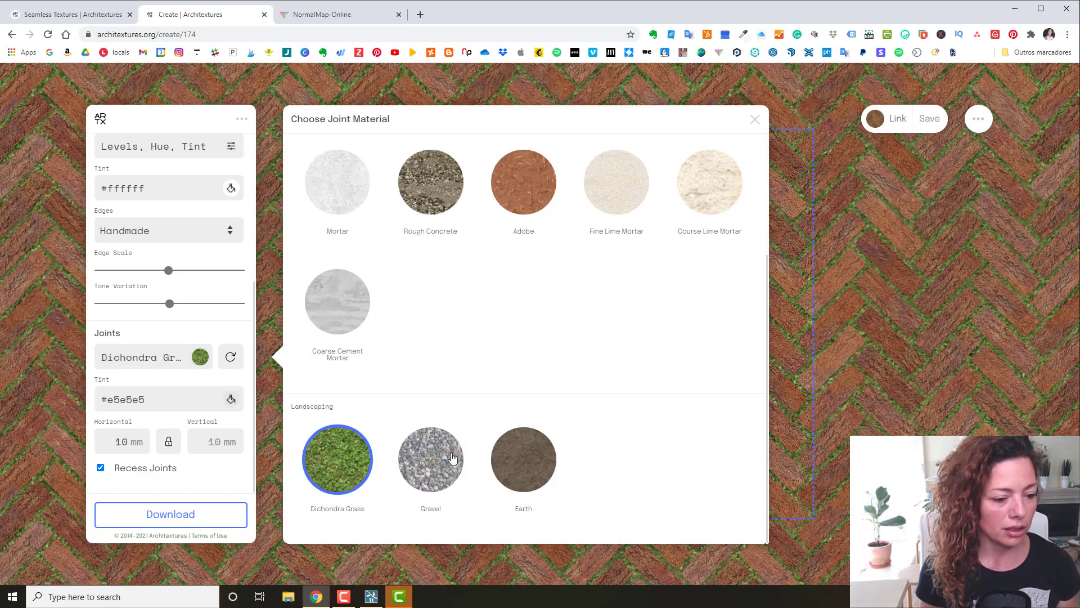
{"action": "left_click", "coordinate": [431, 459]}
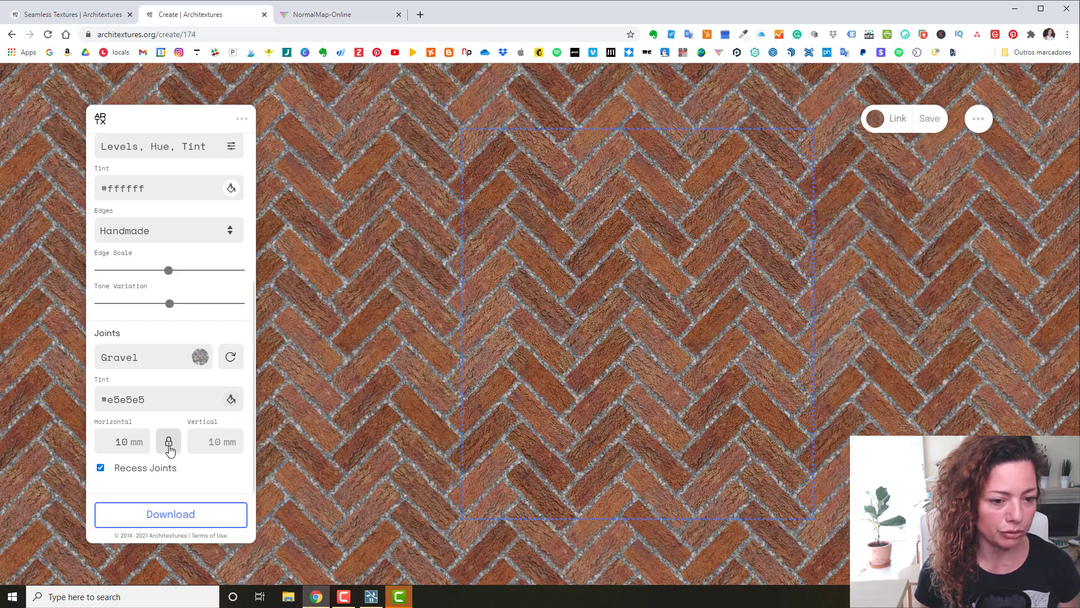
{"action": "left_click", "coordinate": [140, 359]}
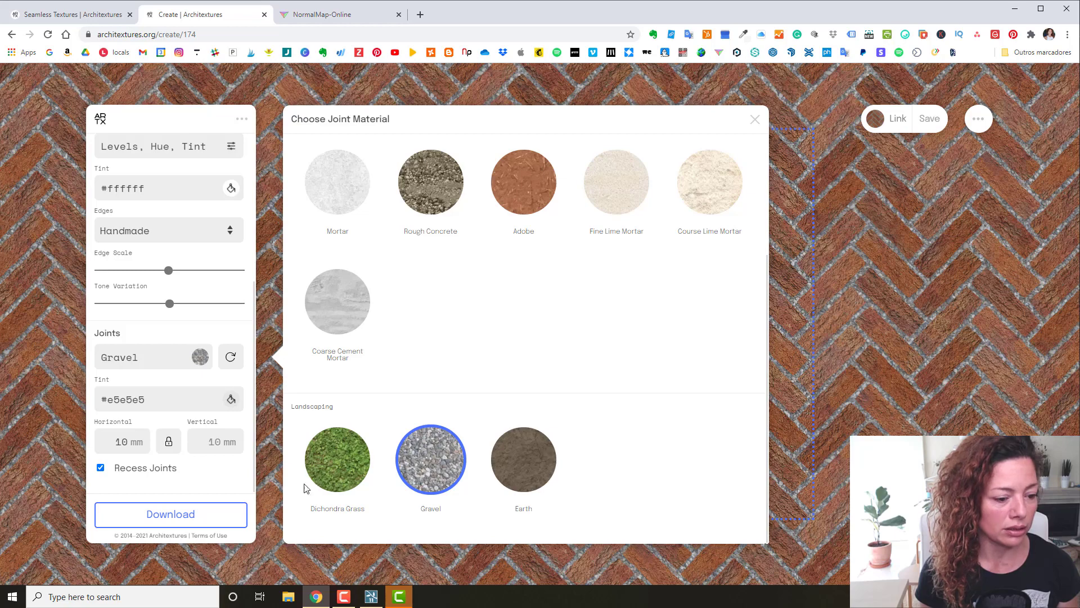
{"action": "left_click", "coordinate": [317, 456]}
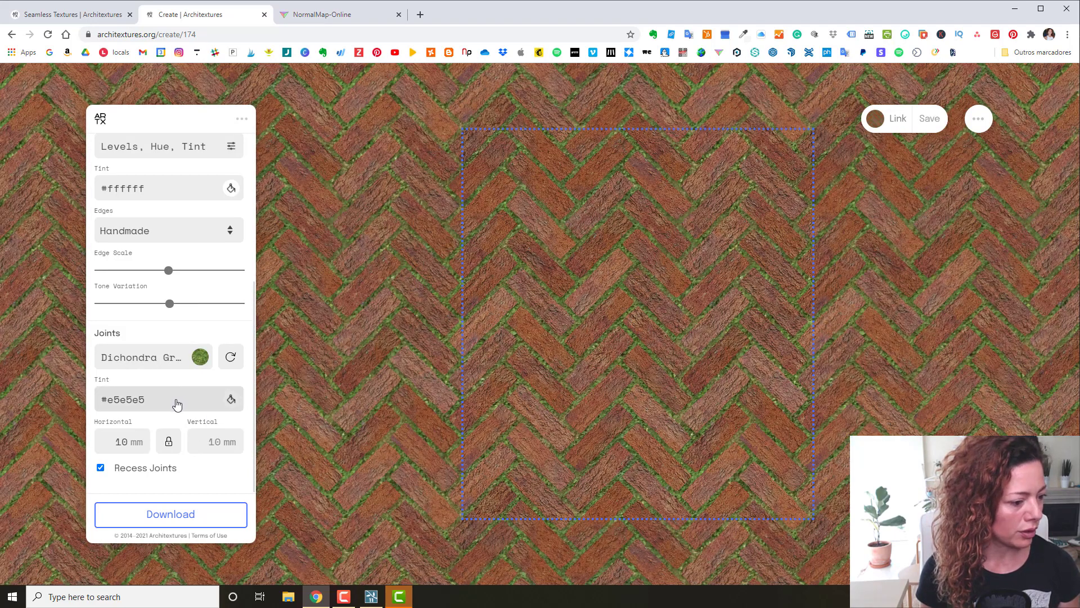
{"action": "left_click", "coordinate": [100, 469]}
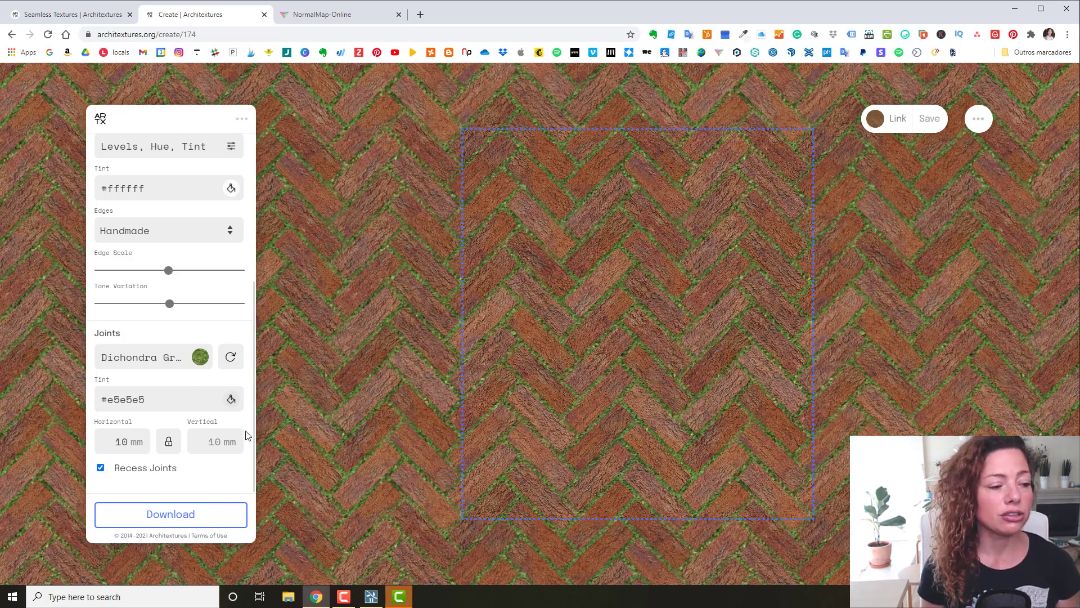
Step: Download the brick texture as a 1000px sample JPG texture map with the Personal/Educational license
{"action": "scroll", "coordinate": [213, 318], "scroll_direction": "up", "scroll_amount": 5}
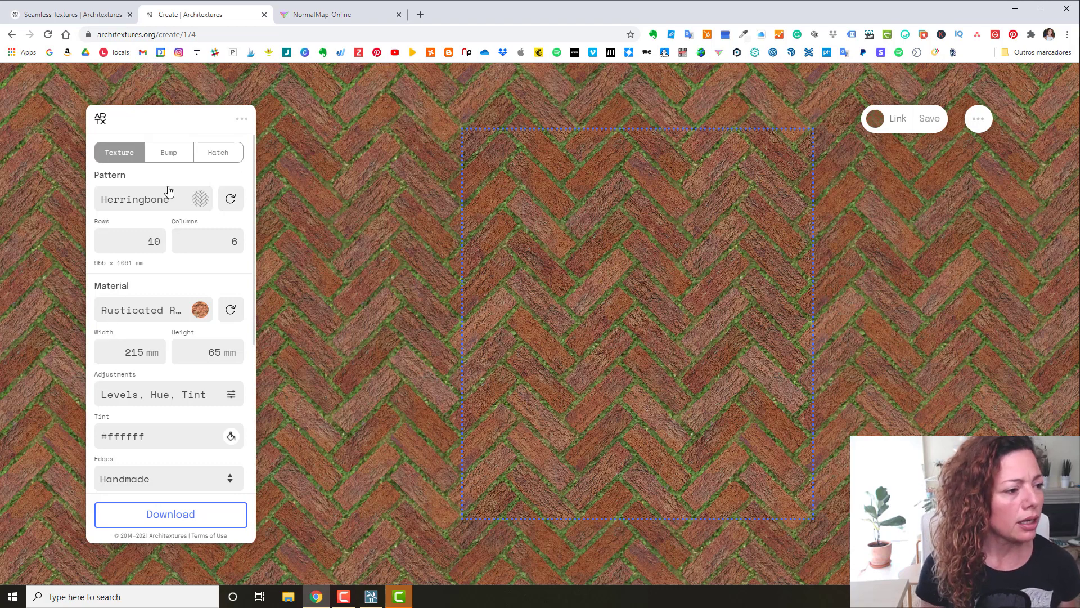
{"action": "left_click", "coordinate": [196, 519]}
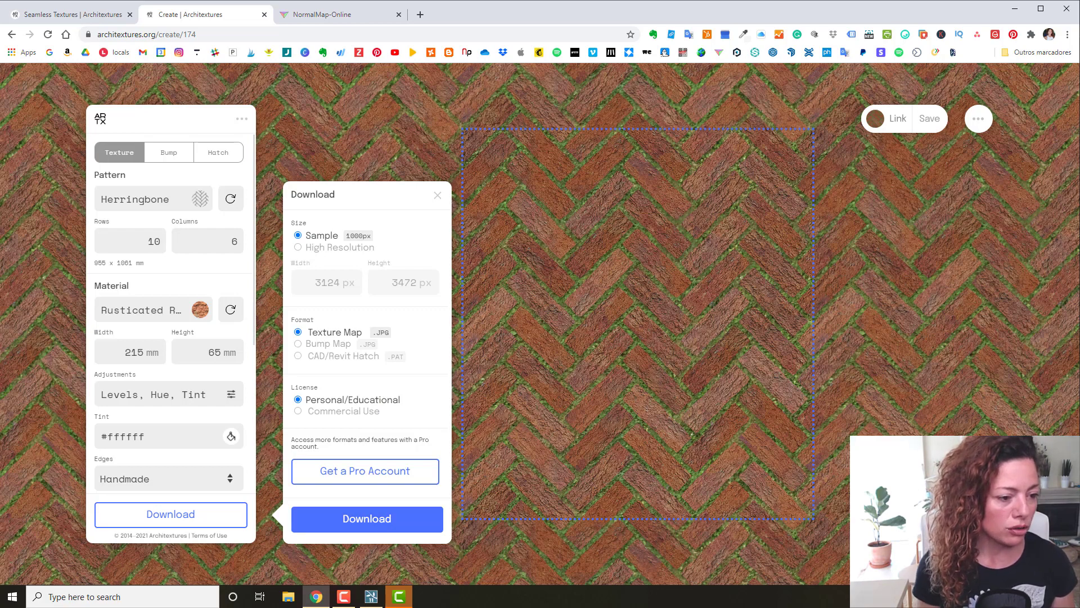
{"action": "left_click", "coordinate": [367, 518]}
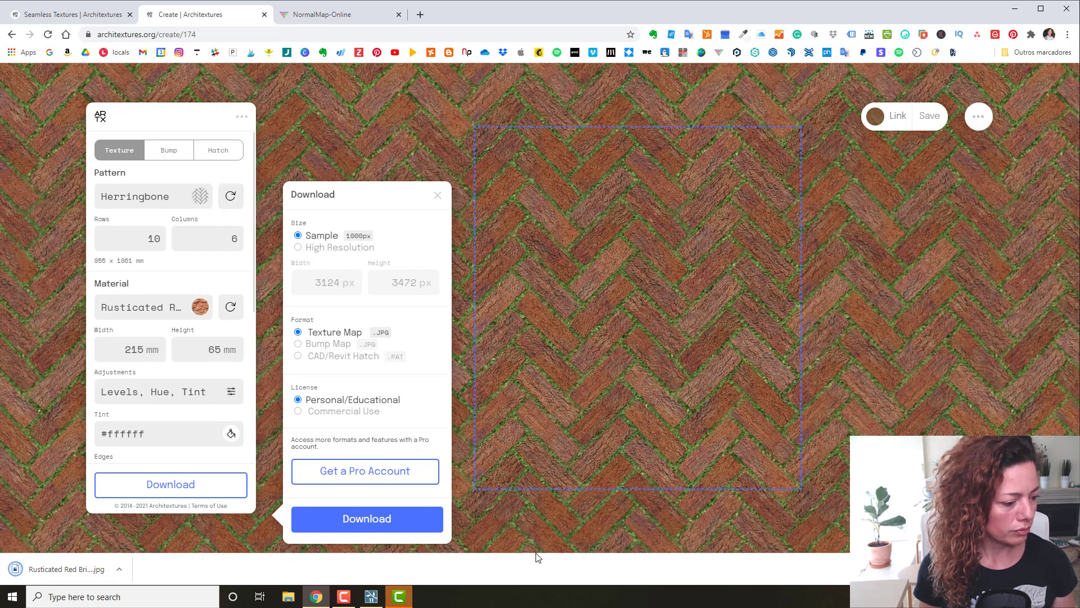
Step: Switch to NormalMap-Online and load the downloaded herringbone brick texture as the height map
{"action": "left_click", "coordinate": [322, 14]}
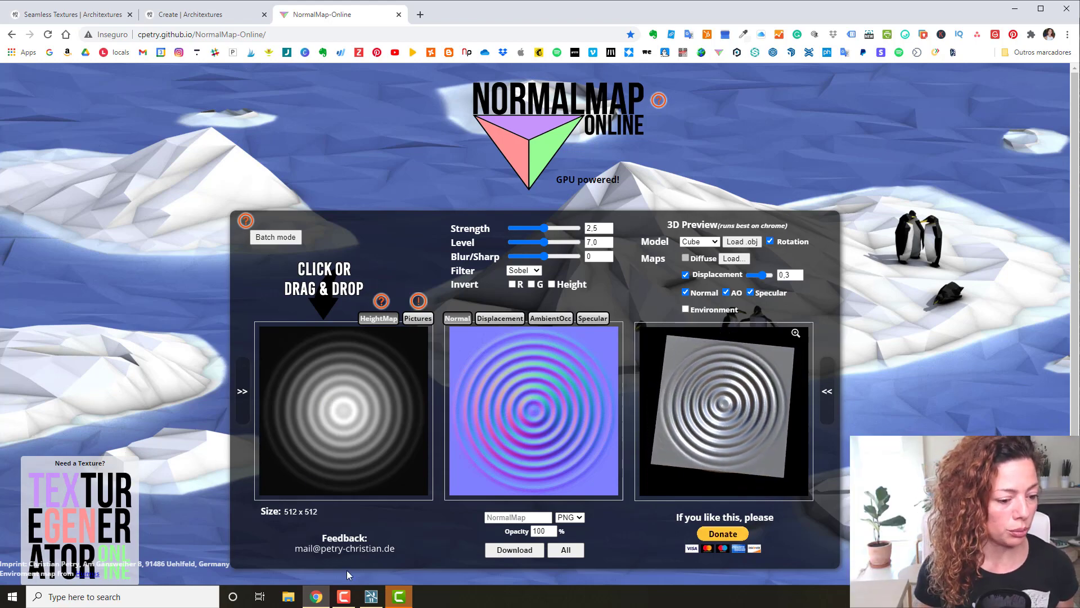
{"action": "left_click", "coordinate": [291, 599]}
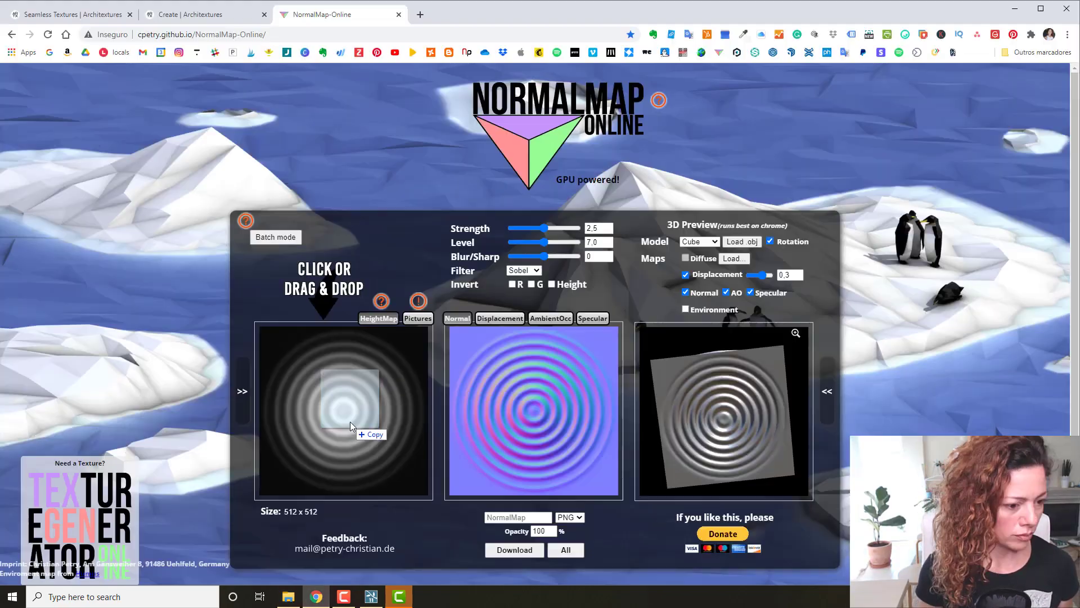
{"action": "left_click_drag", "start_coordinate": [355, 430], "coordinate": [351, 430]}
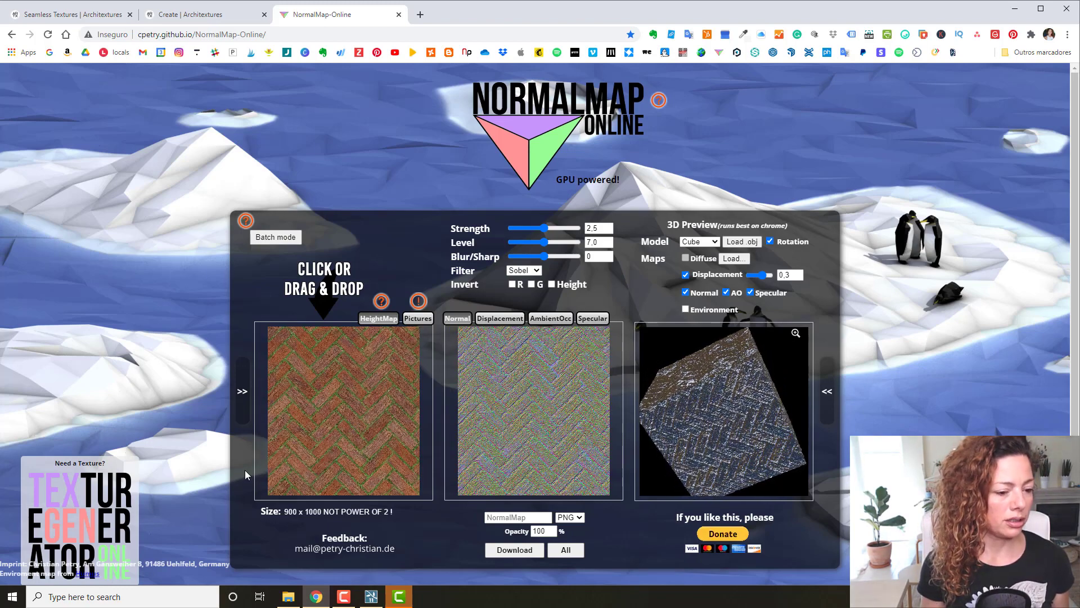
Step: Set the normal map's level to 10, strength to 3.02 and blur/sharp to 4
{"action": "left_click_drag", "start_coordinate": [563, 241], "coordinate": [579, 245]}
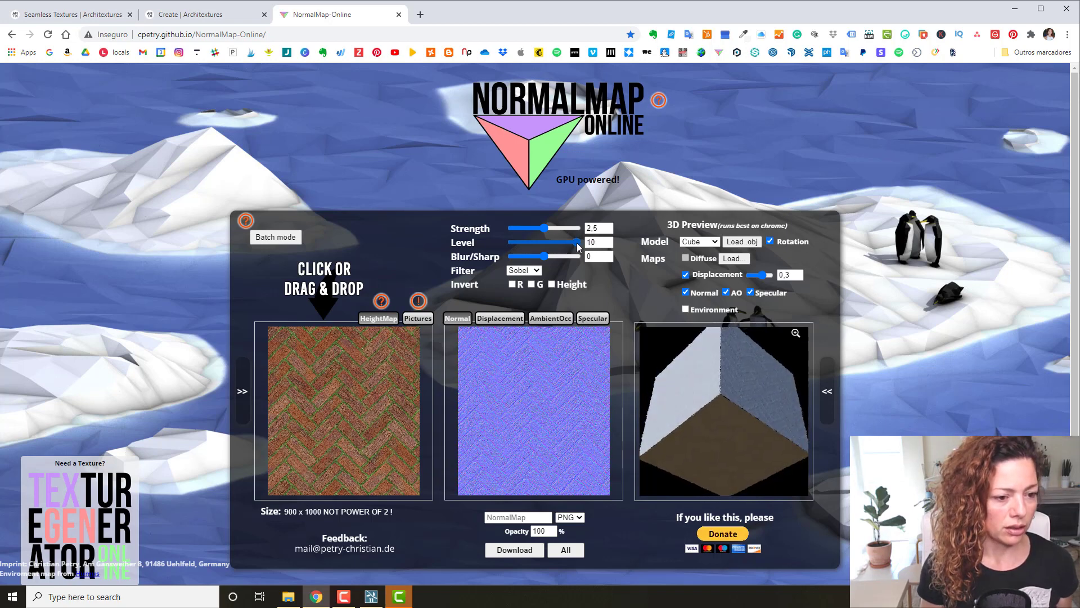
{"action": "left_click", "coordinate": [553, 228]}
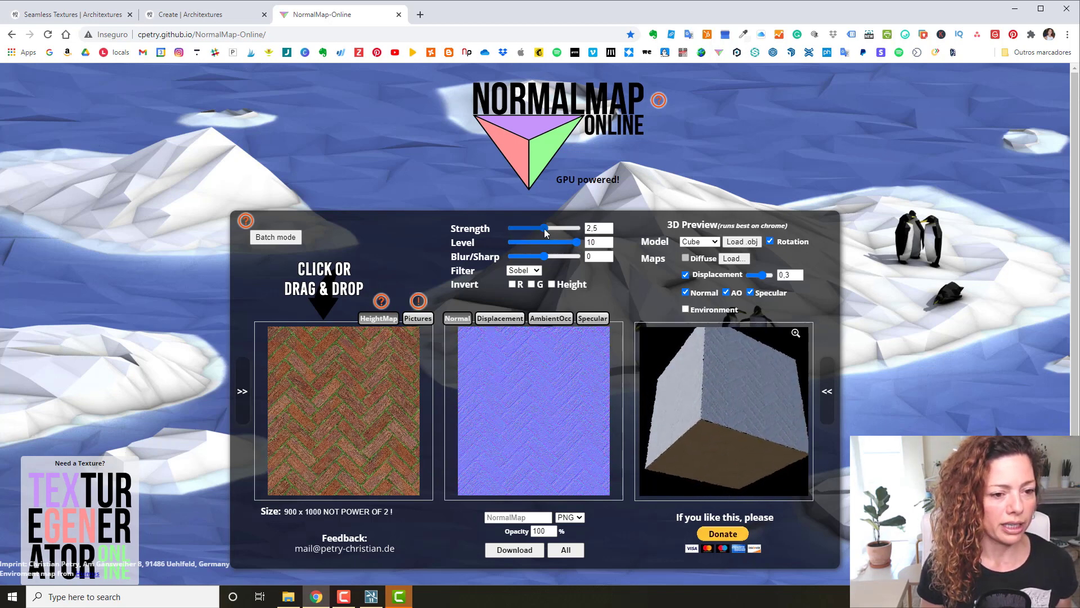
{"action": "left_click_drag", "start_coordinate": [553, 232], "coordinate": [537, 276]}
Step: Try the Scharr filter and height inversion on the normal map, returning to Sobel without inversion
{"action": "left_click", "coordinate": [538, 274]}
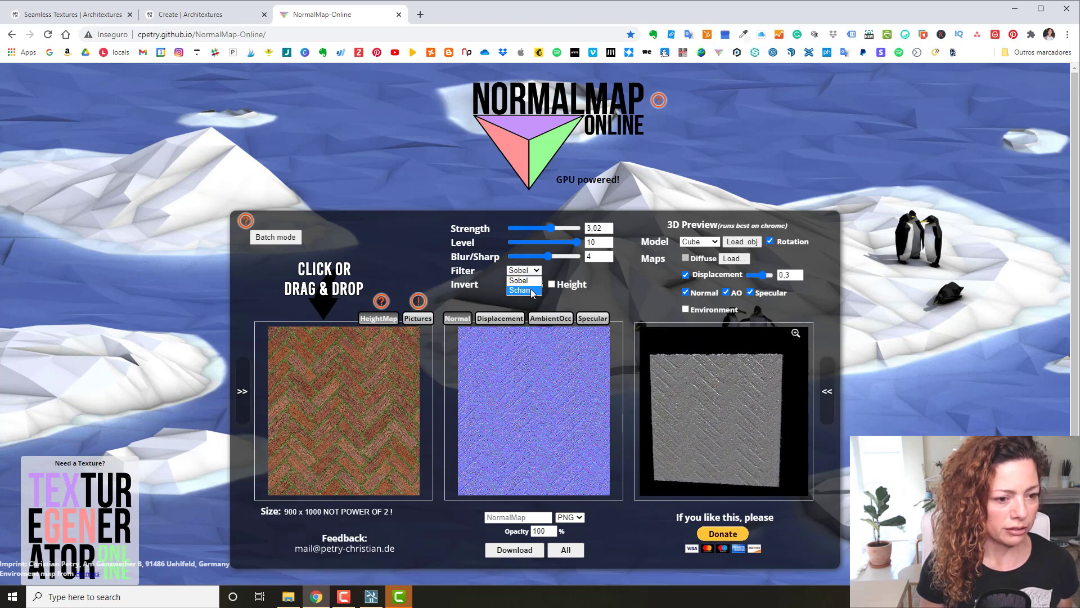
{"action": "left_click", "coordinate": [520, 289]}
{"action": "left_click", "coordinate": [537, 274]}
{"action": "left_click", "coordinate": [518, 280]}
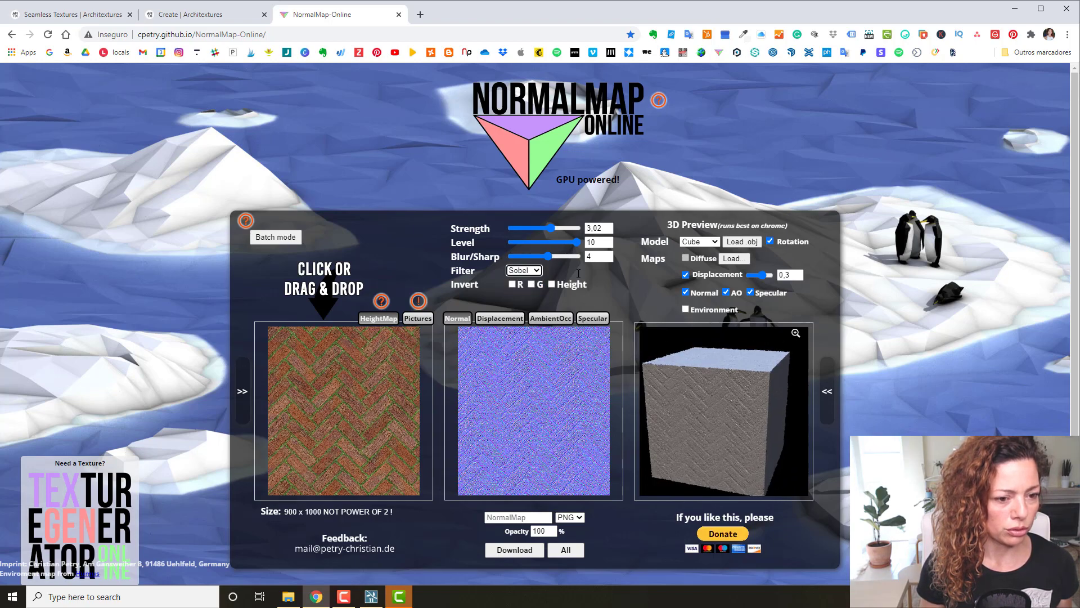
{"action": "left_click", "coordinate": [551, 285]}
{"action": "left_click", "coordinate": [552, 284]}
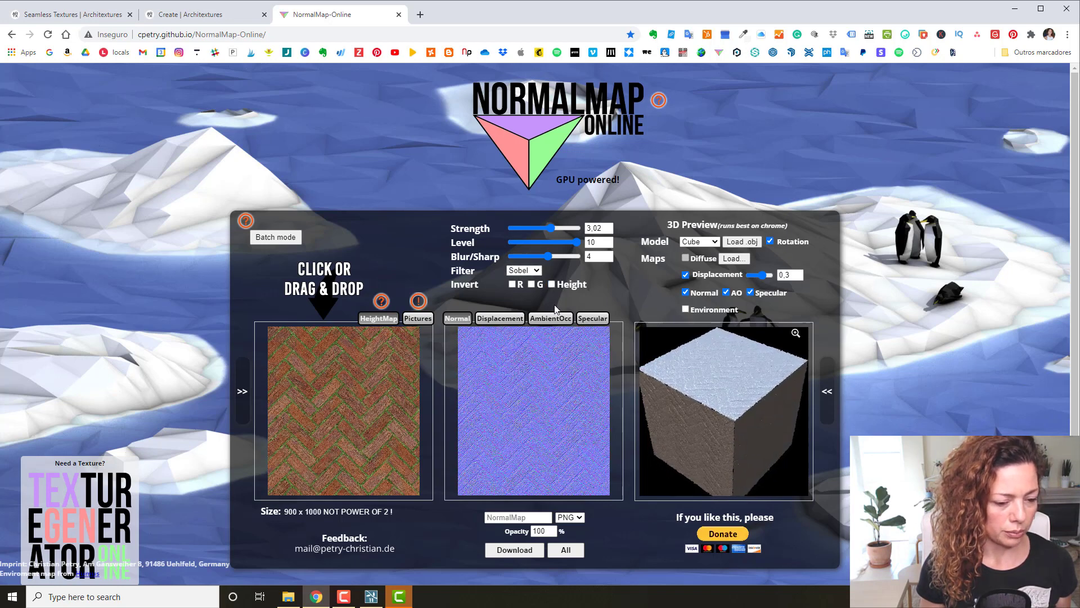
Step: Turn off the specular and AO maps in the 3D preview and download the normal map as PNG
{"action": "left_click", "coordinate": [751, 293]}
{"action": "left_click", "coordinate": [726, 292]}
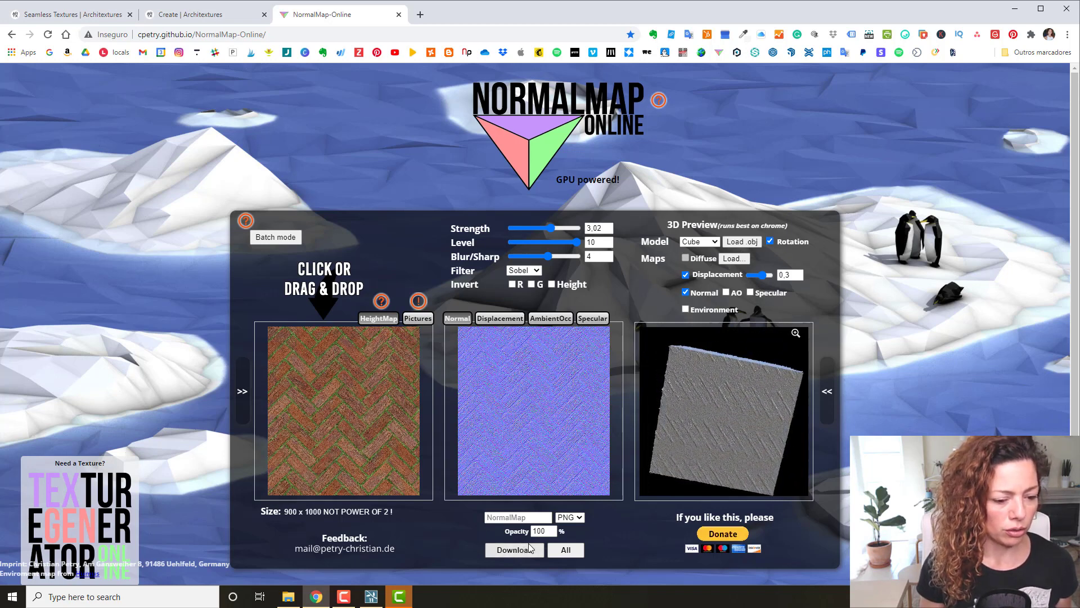
{"action": "left_click", "coordinate": [514, 549]}
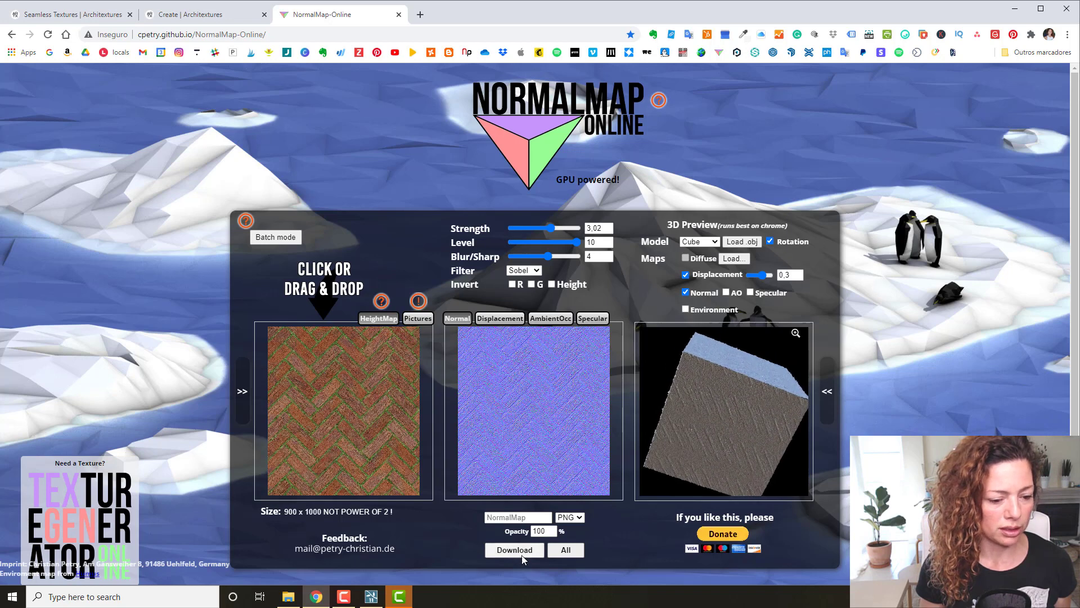
Step: Show the displacement map and download it as PNG
{"action": "left_click", "coordinate": [499, 317]}
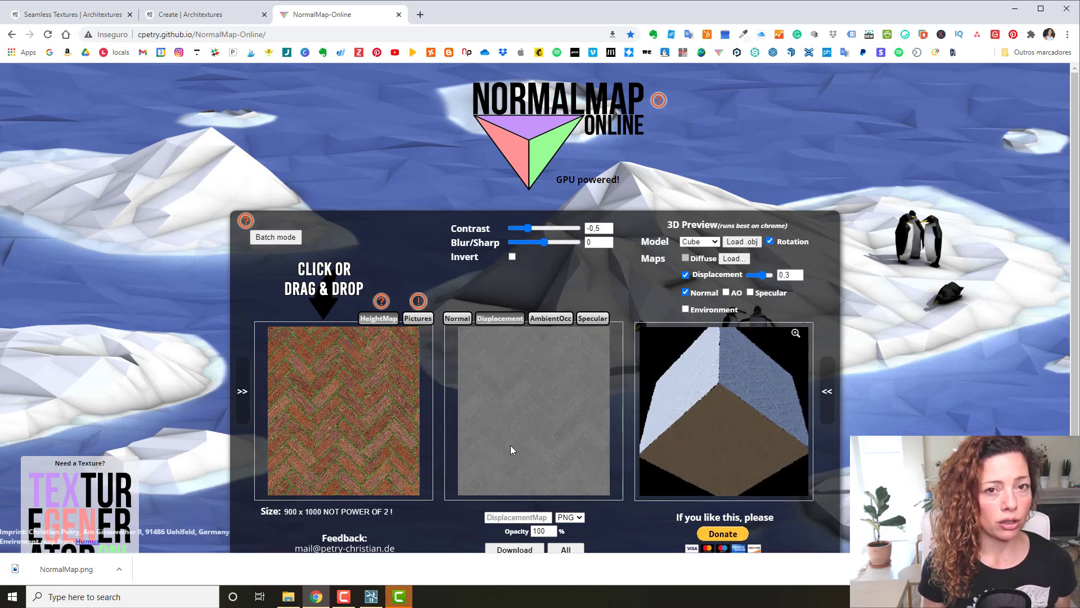
{"action": "scroll", "coordinate": [505, 427], "scroll_direction": "down", "scroll_amount": 1}
{"action": "left_click", "coordinate": [514, 517]}
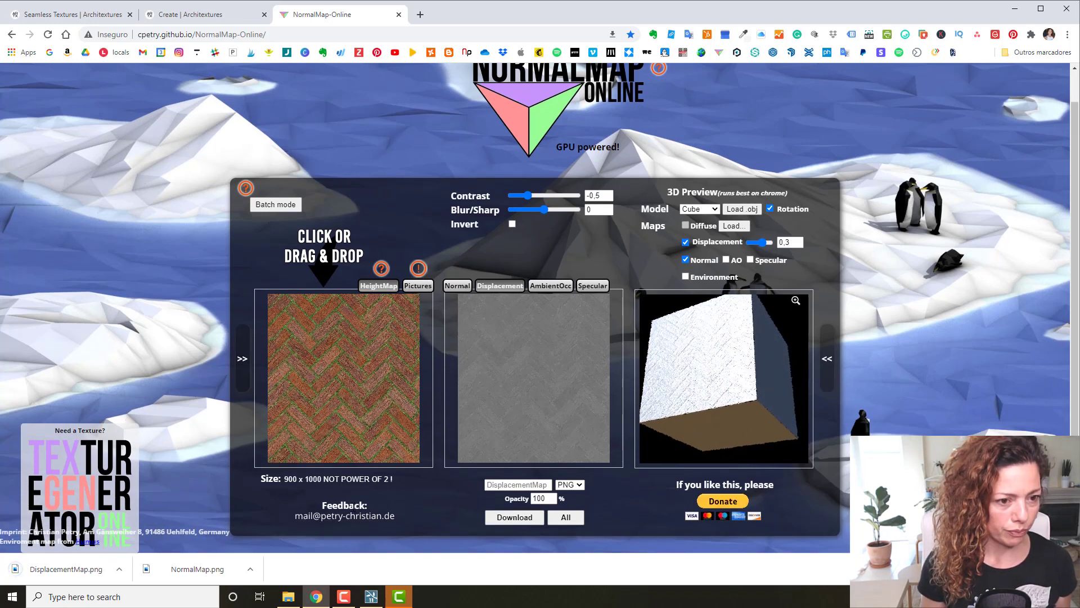
Step: Raise the displacement map's contrast to -0.12
{"action": "scroll", "coordinate": [496, 356], "scroll_direction": "up", "scroll_amount": 1}
{"action": "left_click_drag", "start_coordinate": [527, 228], "coordinate": [540, 230]}
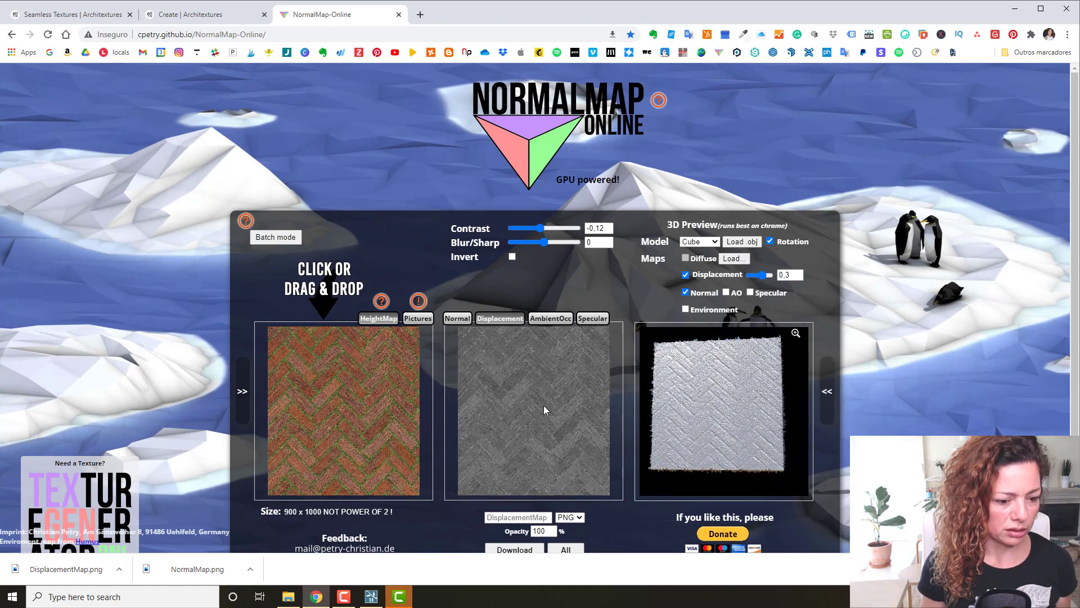
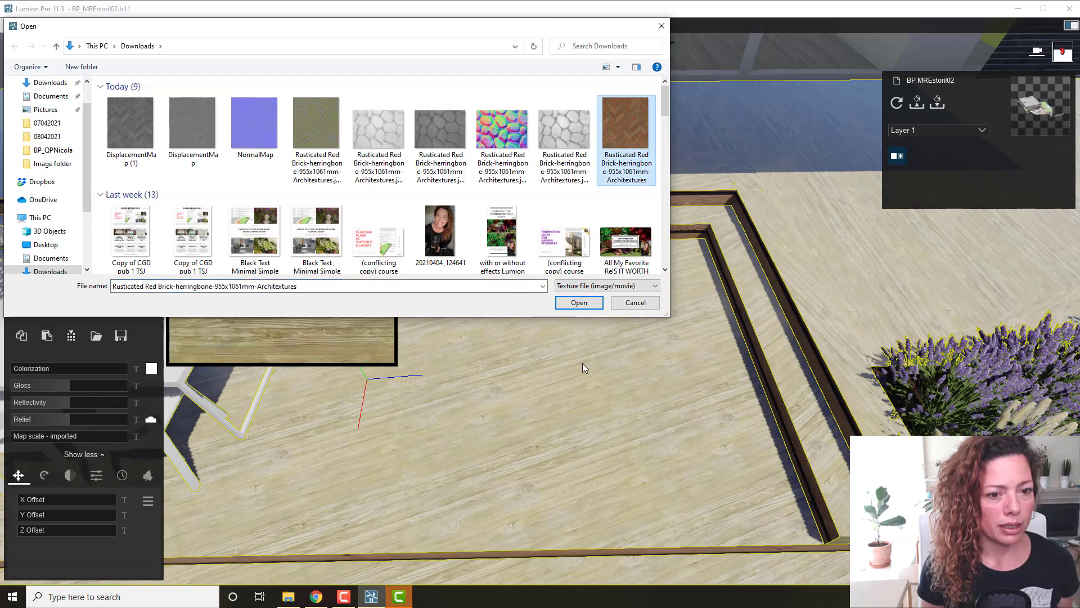
Step: Load the Rusticated Red Brick herringbone image as the paving material's color map and NormalMap as its normal map
{"action": "left_click", "coordinate": [580, 305]}
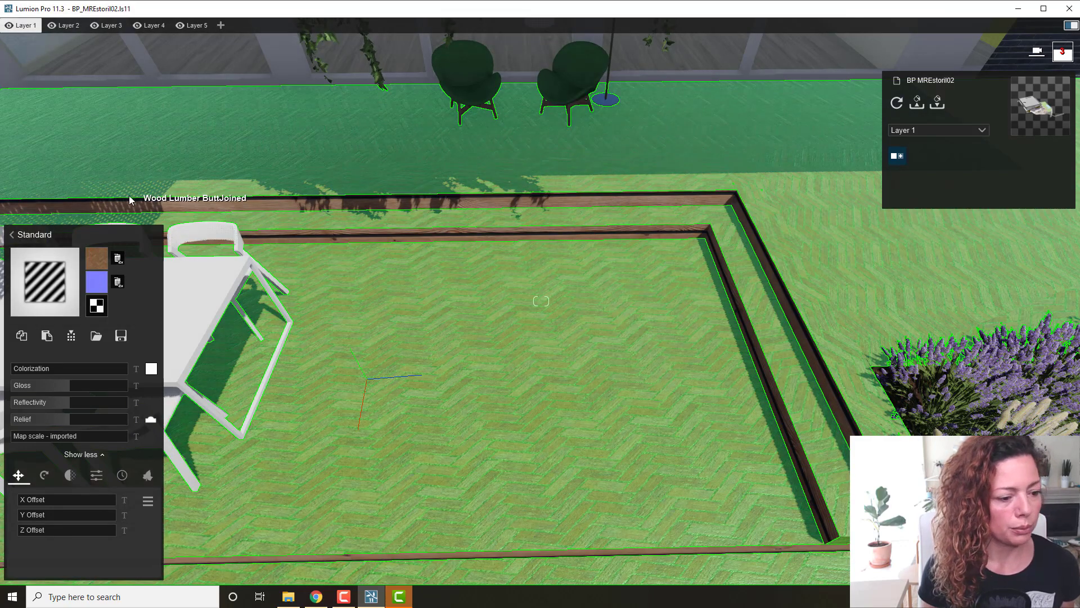
{"action": "left_click", "coordinate": [97, 281]}
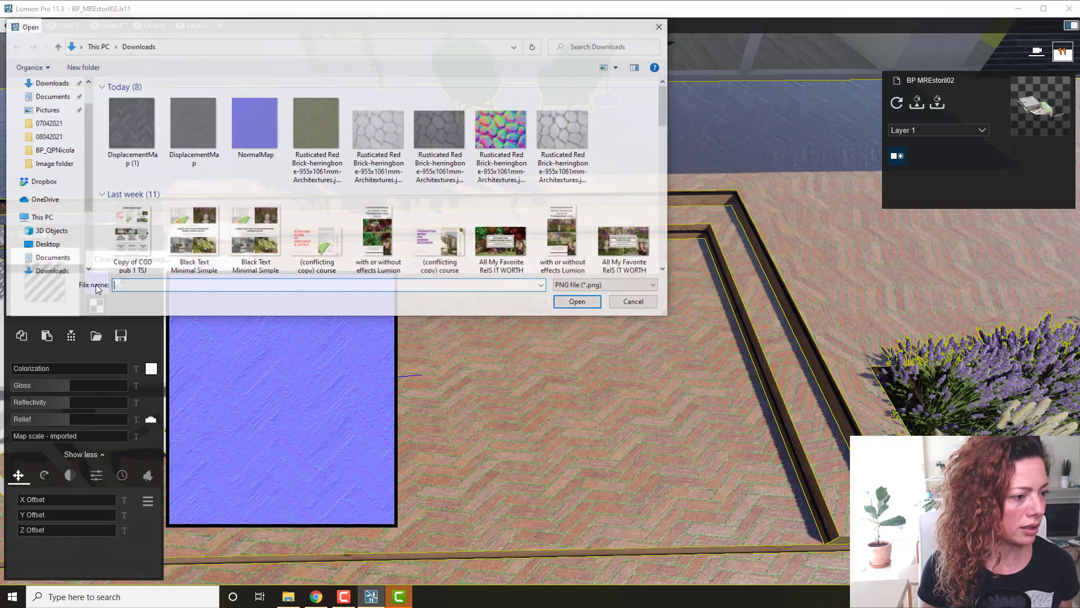
{"action": "left_click", "coordinate": [270, 121]}
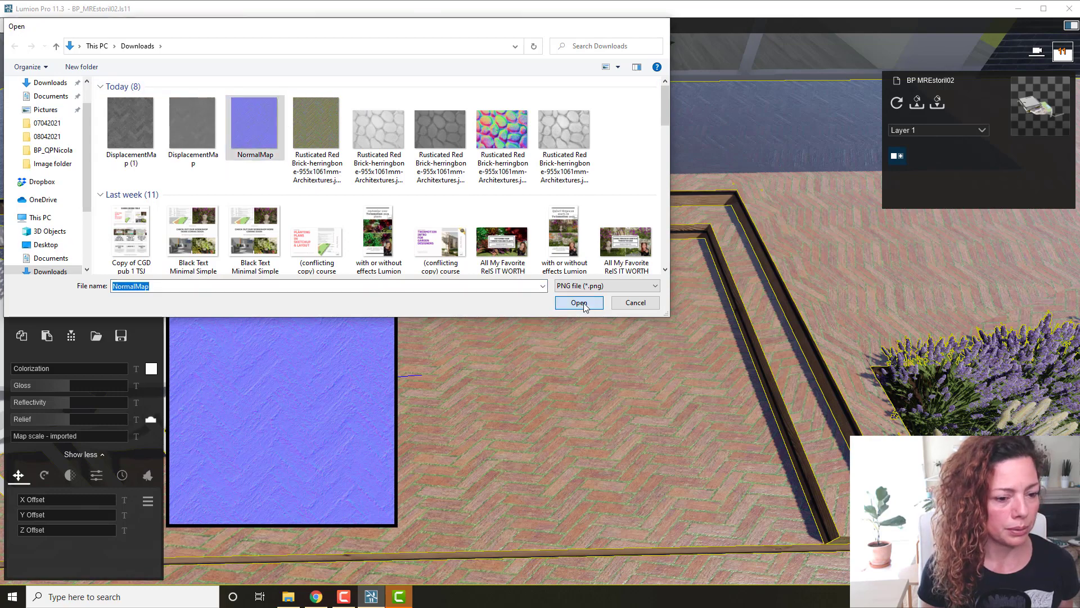
{"action": "left_click", "coordinate": [579, 302]}
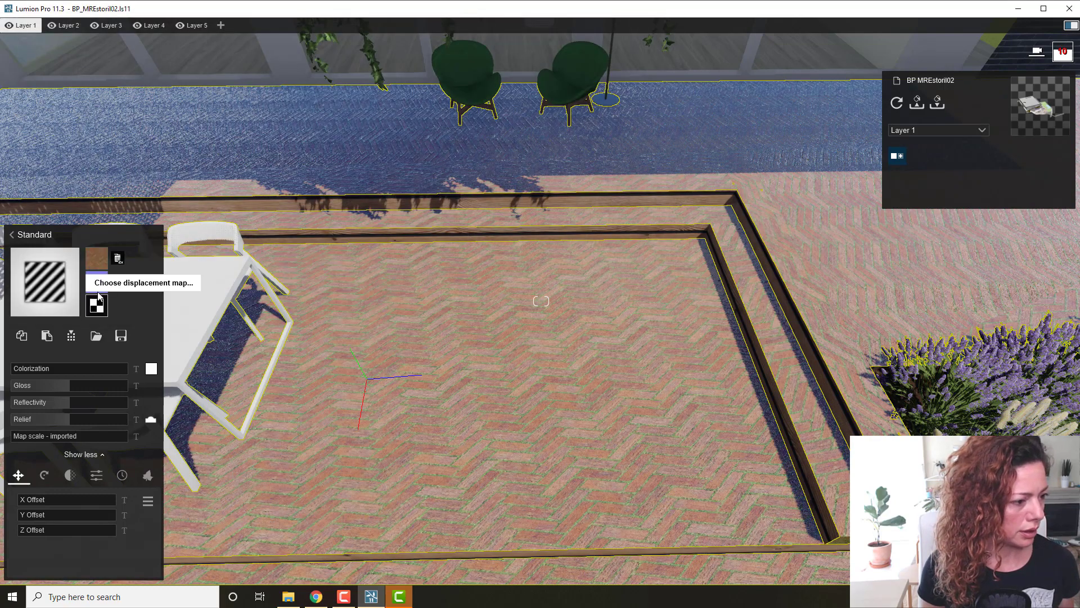
Step: Load DisplacementMap (1) as the paving material's displacement map
{"action": "left_click", "coordinate": [98, 307]}
{"action": "left_click", "coordinate": [118, 118]}
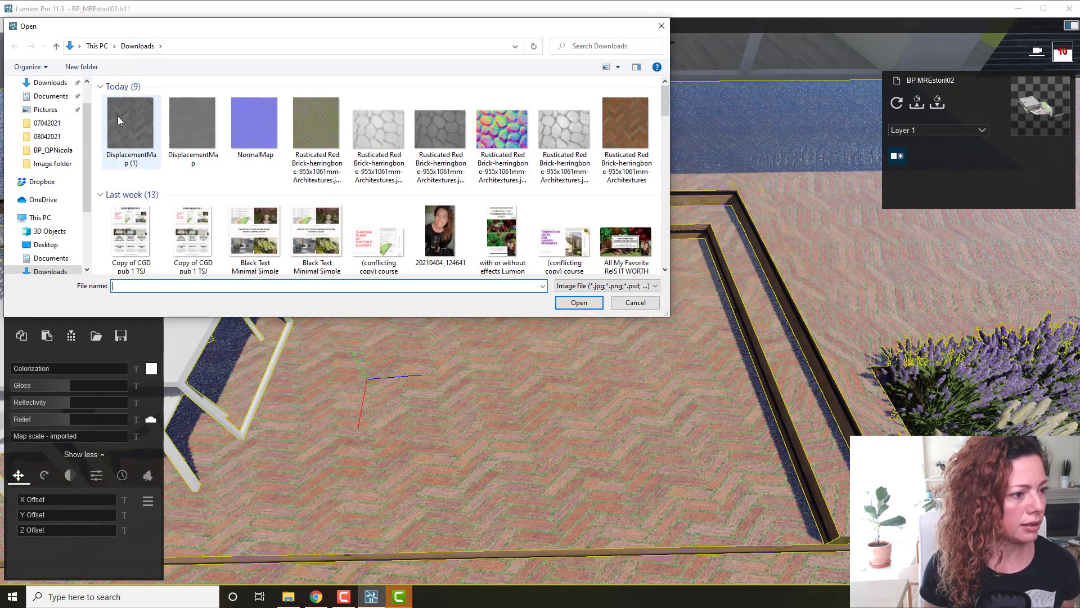
{"action": "left_click", "coordinate": [572, 305]}
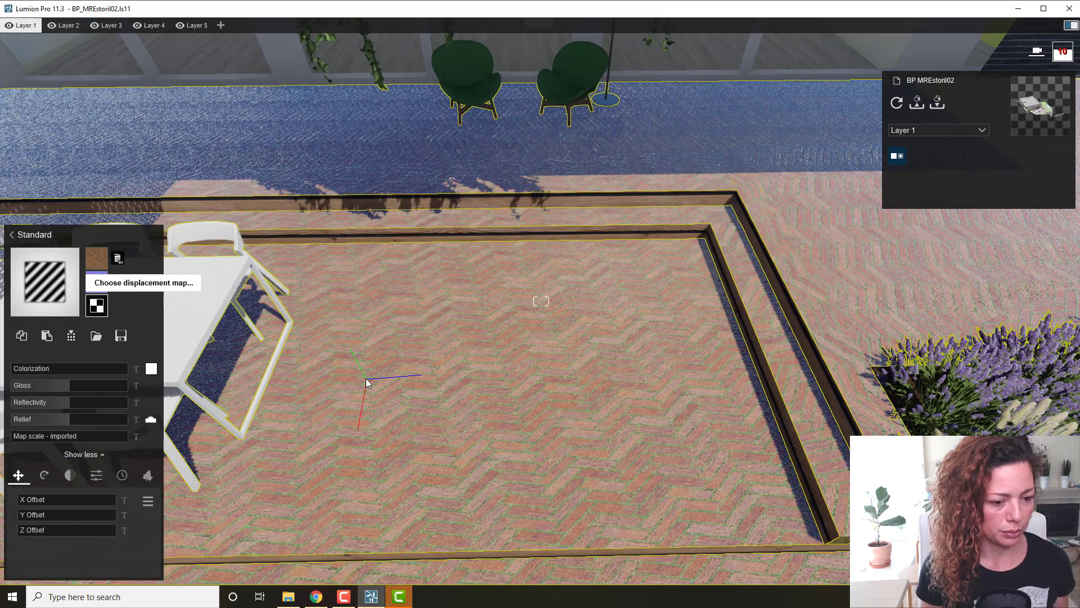
Step: Set the brick paving's map scale to 0.7 and rotate the texture to a heading of about 3.3°
{"action": "left_click_drag", "start_coordinate": [25, 422], "coordinate": [35, 436]}
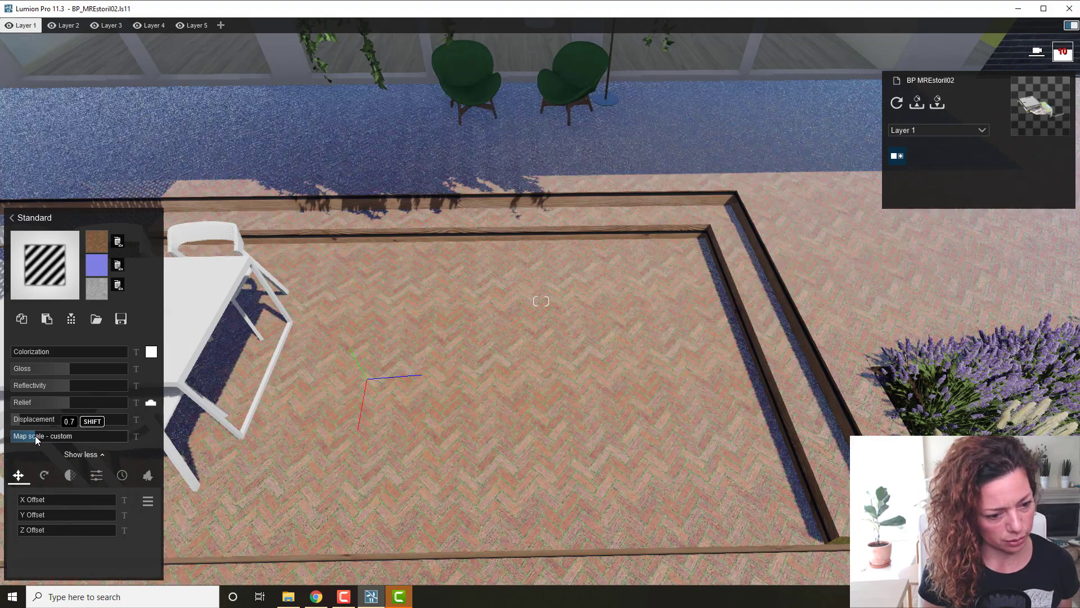
{"action": "left_click_drag", "start_coordinate": [410, 404], "coordinate": [478, 414]}
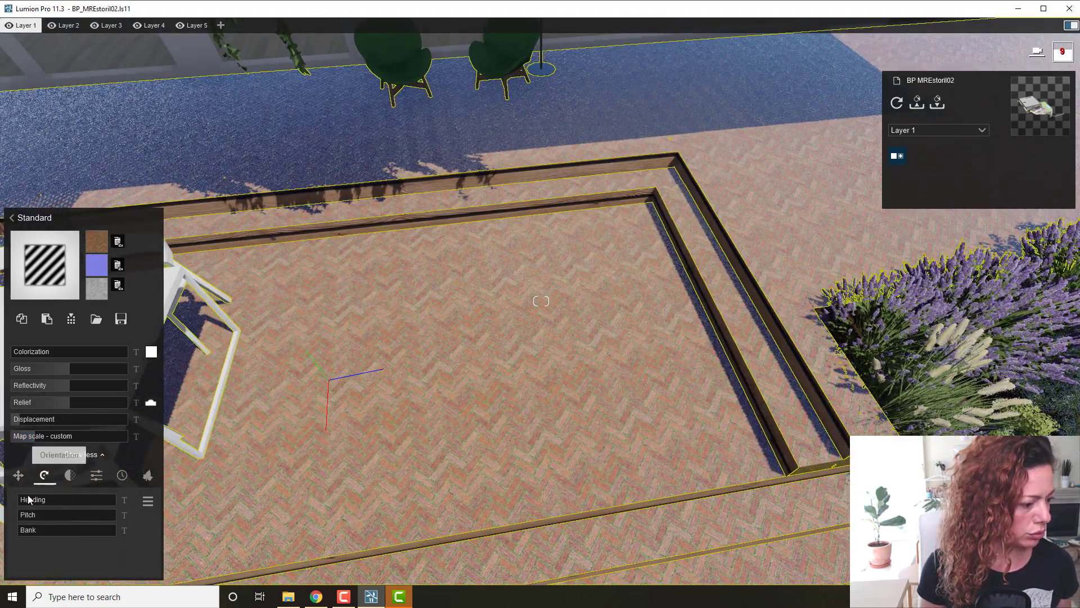
{"action": "left_click_drag", "start_coordinate": [28, 499], "coordinate": [471, 451]}
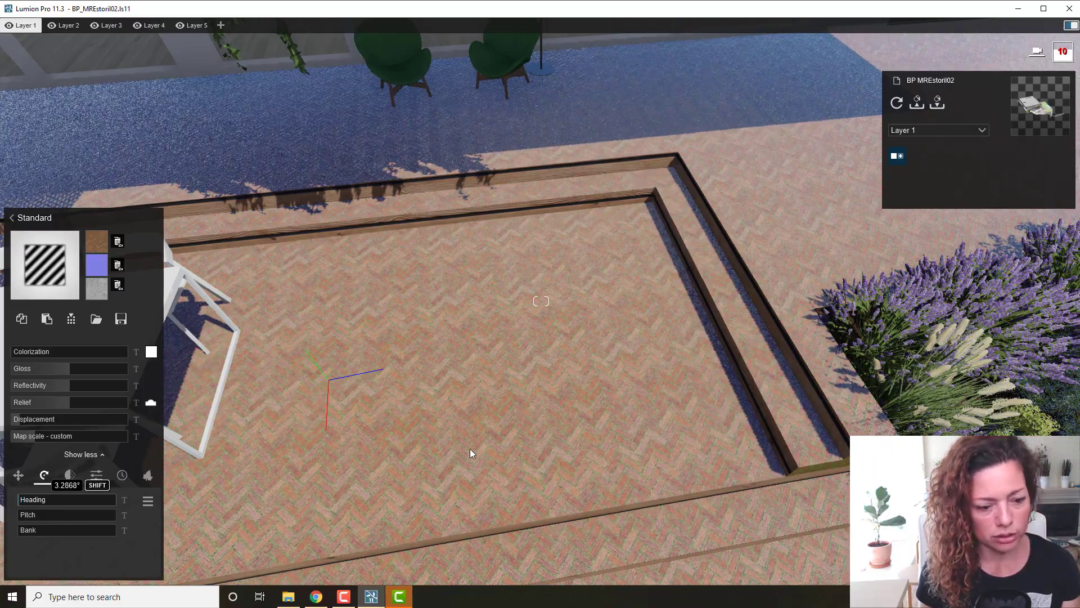
Step: Lower the brick paving's gloss close to its minimum and set its reflectivity to 0.1
{"action": "right_click", "coordinate": [473, 449]}
{"action": "key", "text": "w"}
{"action": "key", "text": "w"}
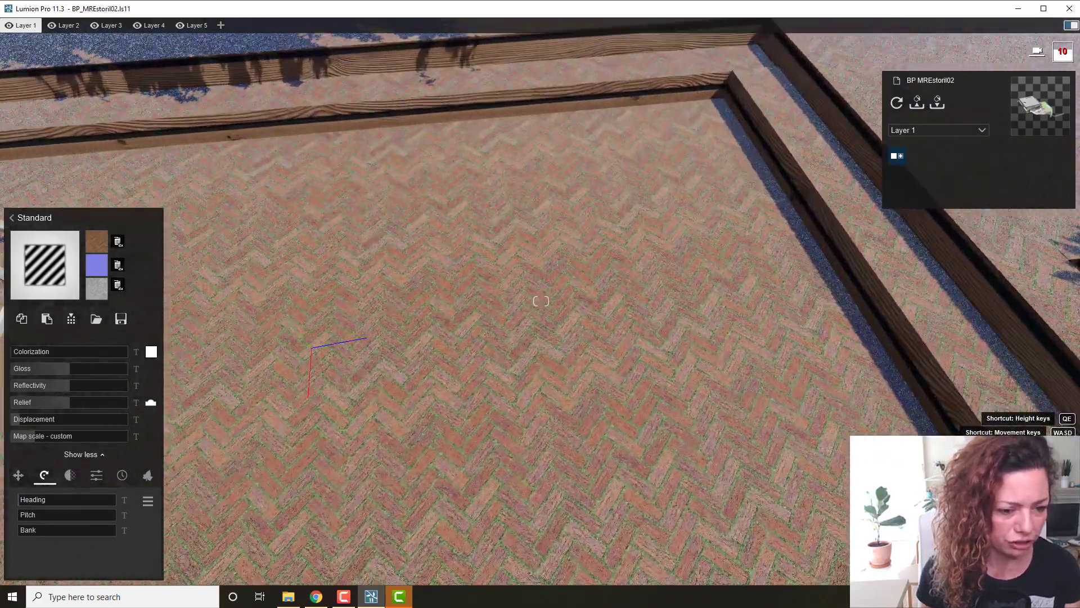
{"action": "key", "text": "w"}
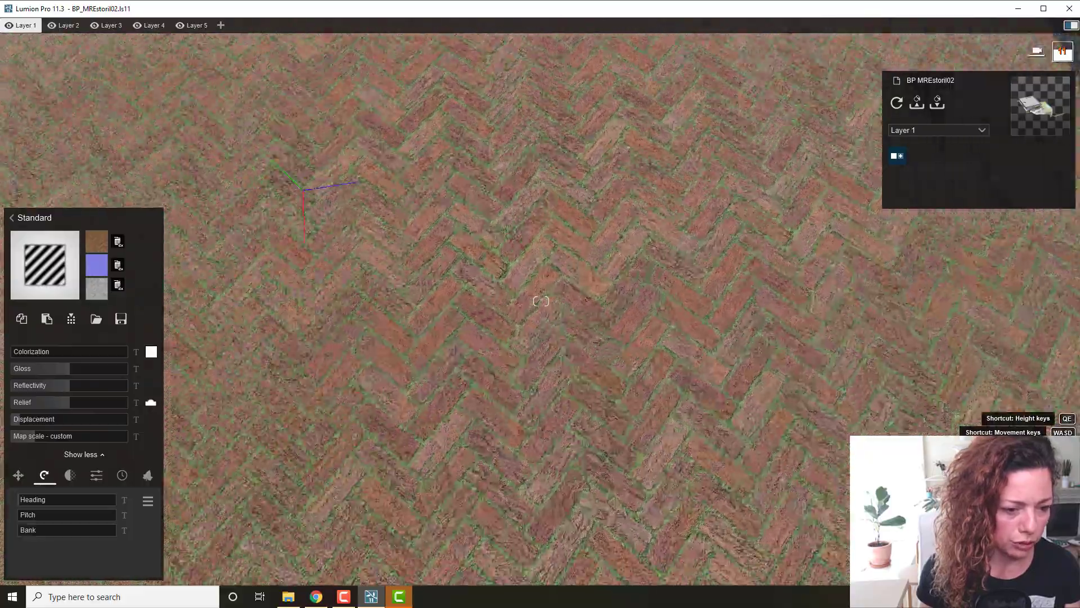
{"action": "key", "text": "s"}
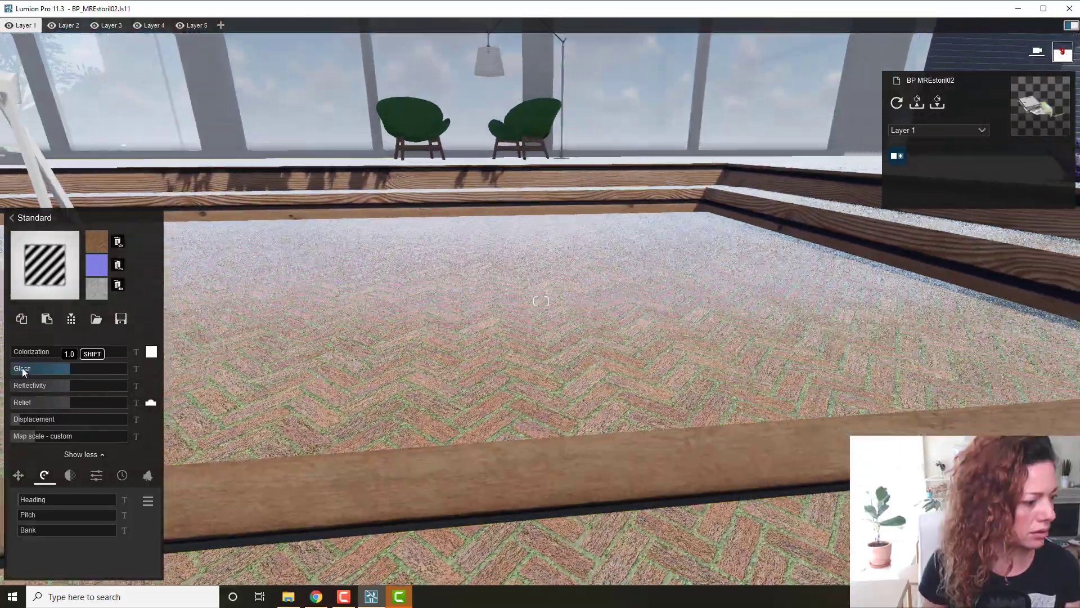
{"action": "left_click", "coordinate": [18, 385]}
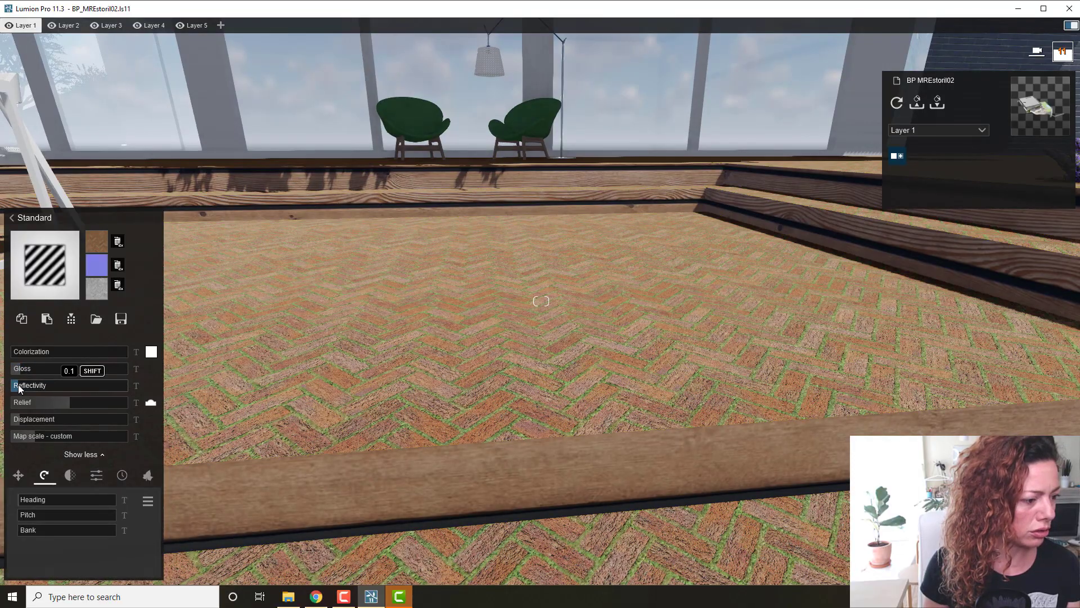
Step: Reduce the brick paving's relief to about 0.4 and raise its displacement slightly
{"action": "left_click_drag", "start_coordinate": [501, 400], "coordinate": [461, 293]}
{"action": "key", "text": "s"}
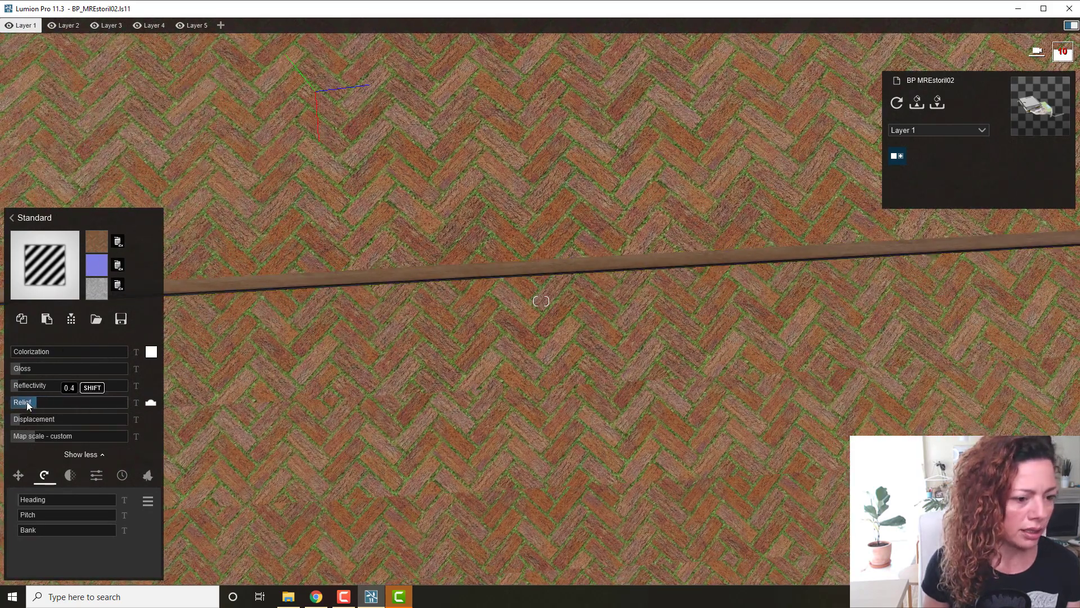
{"action": "mouse_move", "coordinate": [25, 400]}
{"action": "left_mouse_down"}
{"action": "mouse_move", "coordinate": [113, 386]}
{"action": "mouse_move", "coordinate": [40, 403]}
{"action": "left_mouse_up"}
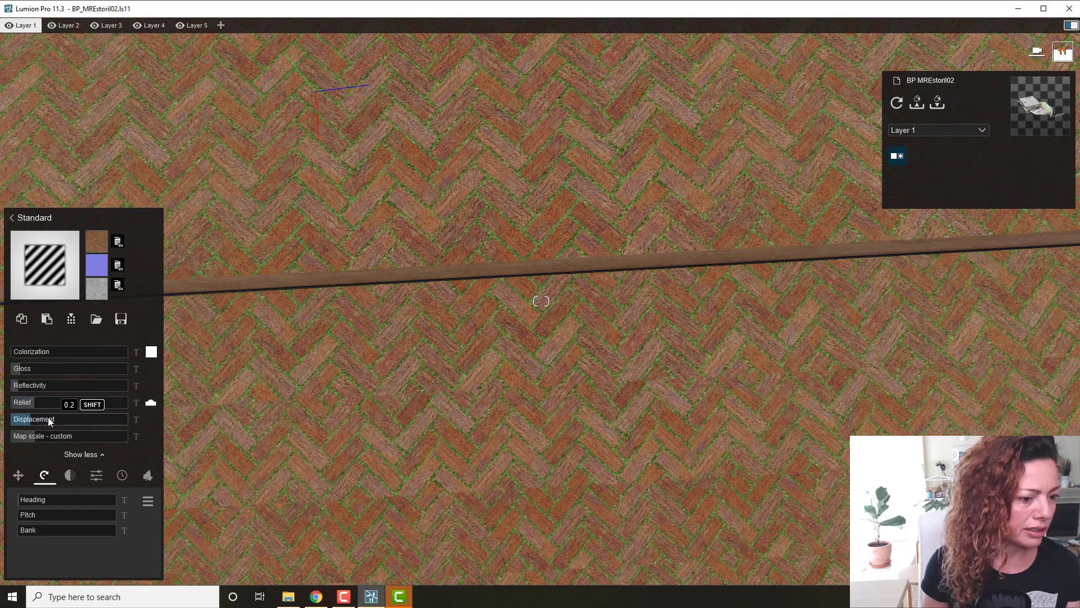
{"action": "left_click_drag", "start_coordinate": [47, 419], "coordinate": [44, 417]}
Step: Inspect the herringbone brick paving up close and from farther back, checking the joints and relief across the terrace
{"action": "left_click_drag", "start_coordinate": [530, 323], "coordinate": [534, 225]}
{"action": "left_click_drag", "start_coordinate": [463, 323], "coordinate": [540, 236]}
{"action": "key", "text": "s"}
{"action": "left_click_drag", "start_coordinate": [540, 301], "coordinate": [543, 436]}
{"action": "key", "text": "w"}
{"action": "key", "text": "w"}
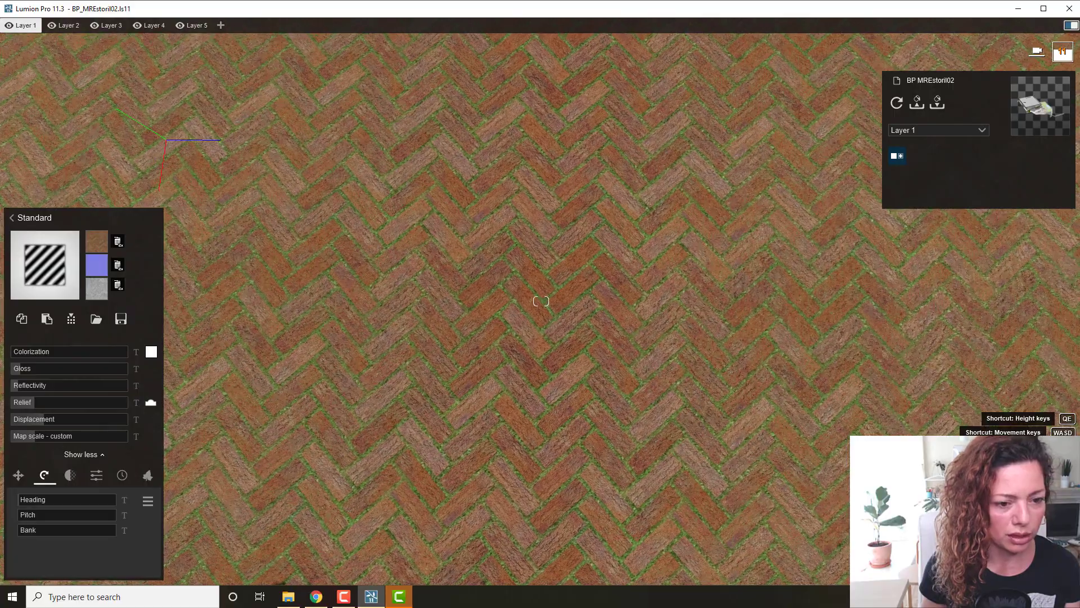
{"action": "key", "text": "w"}
{"action": "key", "text": "w"}
{"action": "key", "text": "w"}
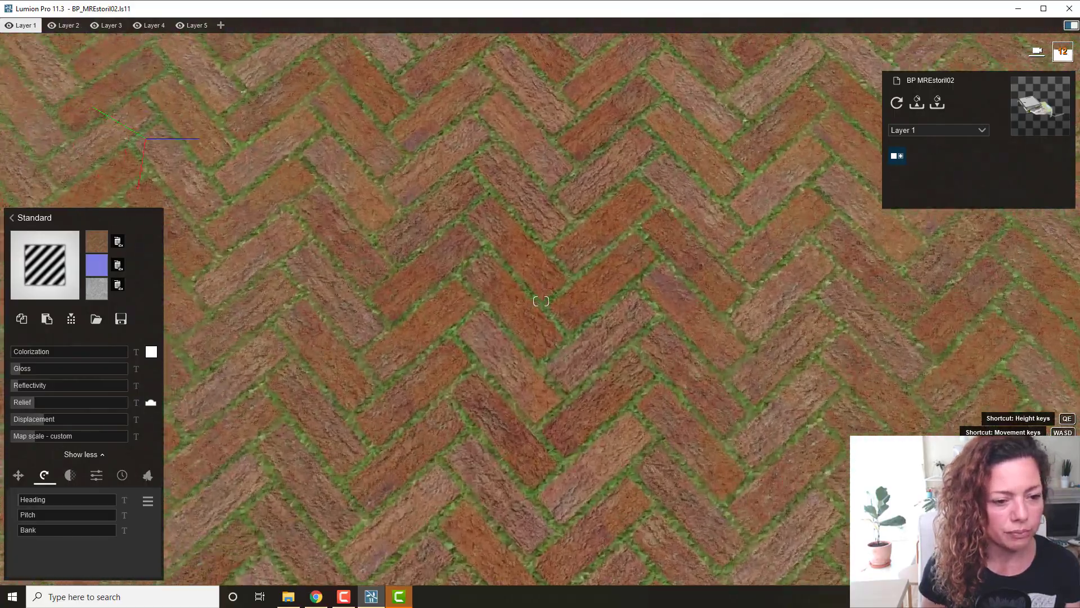
{"action": "key", "text": "s"}
{"action": "left_click_drag", "start_coordinate": [541, 301], "coordinate": [365, 366]}
{"action": "key", "text": "s"}
{"action": "key", "text": "s"}
{"action": "key", "text": "s"}
{"action": "key", "text": "s"}
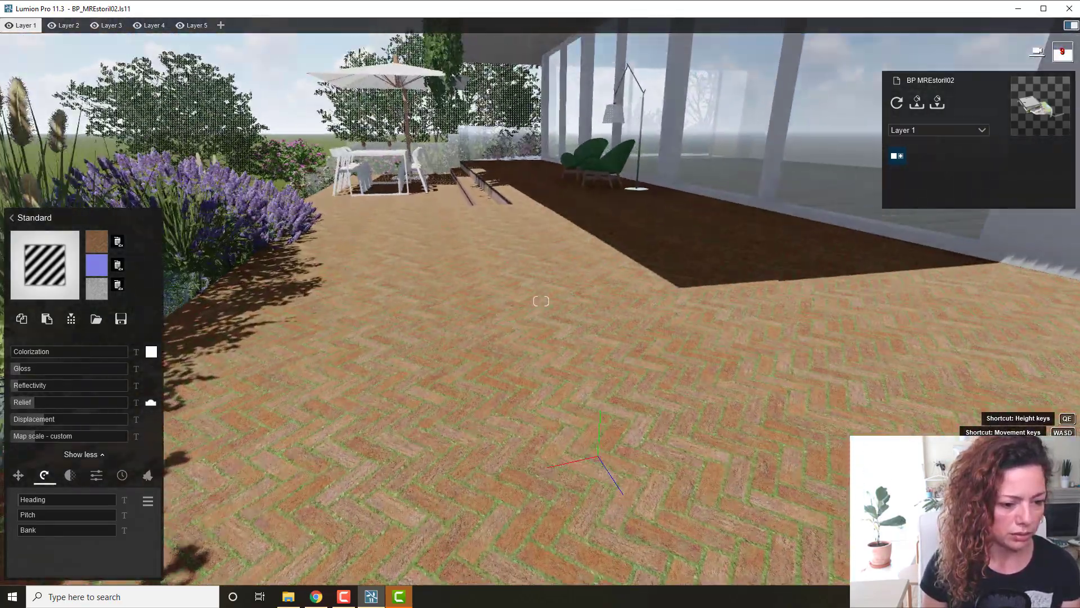
Step: Switch to the Architextures home page in Chrome and filter the popular textures by Wood
{"action": "left_click", "coordinate": [317, 597]}
{"action": "left_click", "coordinate": [180, 14]}
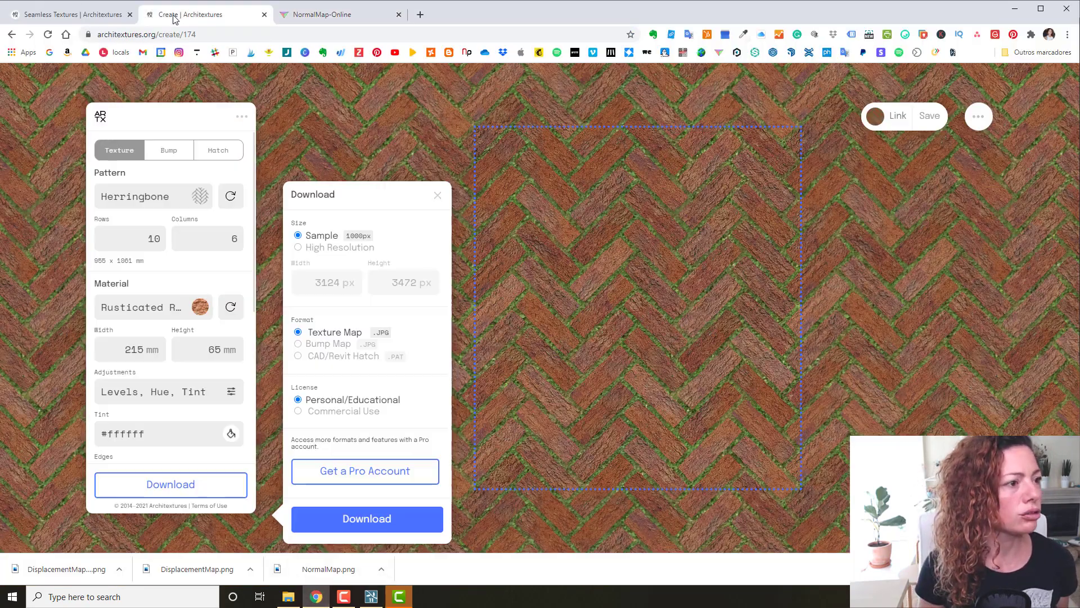
{"action": "left_click", "coordinate": [81, 17]}
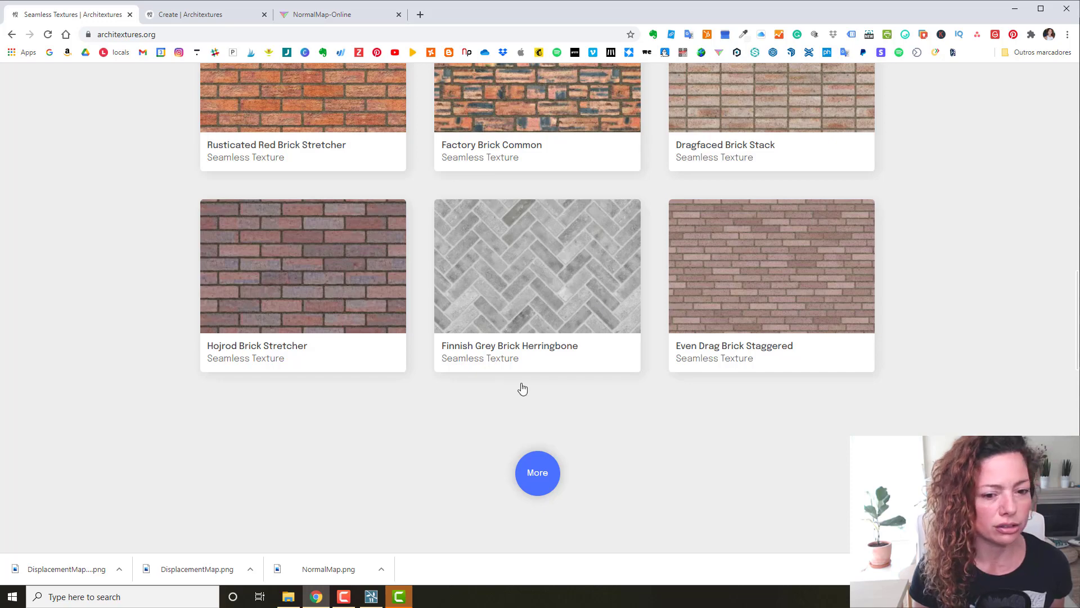
{"action": "scroll", "coordinate": [522, 388], "scroll_direction": "up", "scroll_amount": 14}
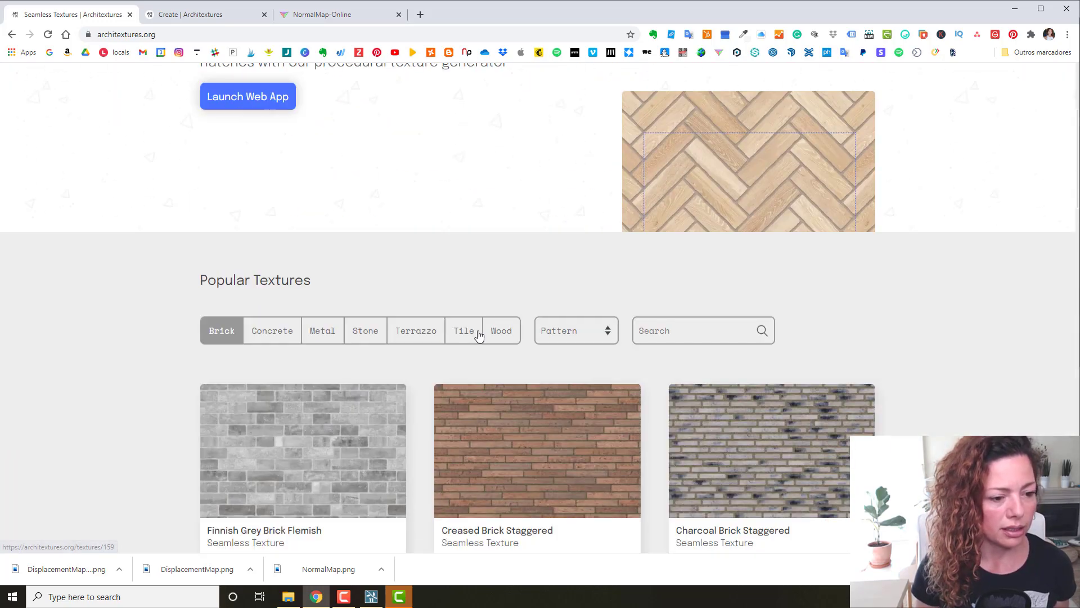
{"action": "left_click", "coordinate": [501, 332]}
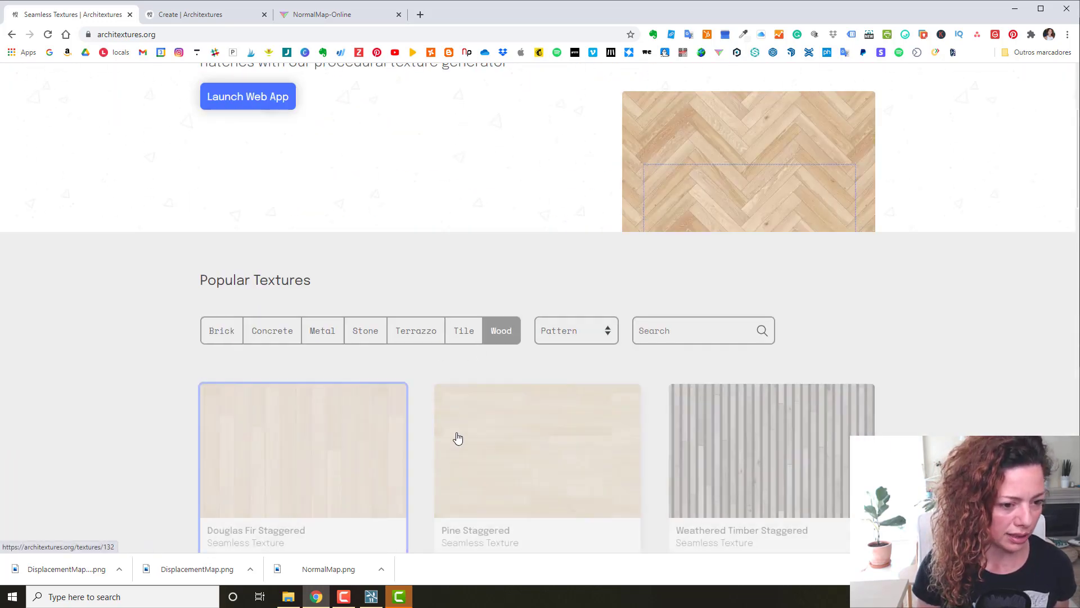
Step: Browse the wood textures, loading more of them, to find a suitable timber pattern
{"action": "scroll", "coordinate": [563, 385], "scroll_direction": "down", "scroll_amount": 11}
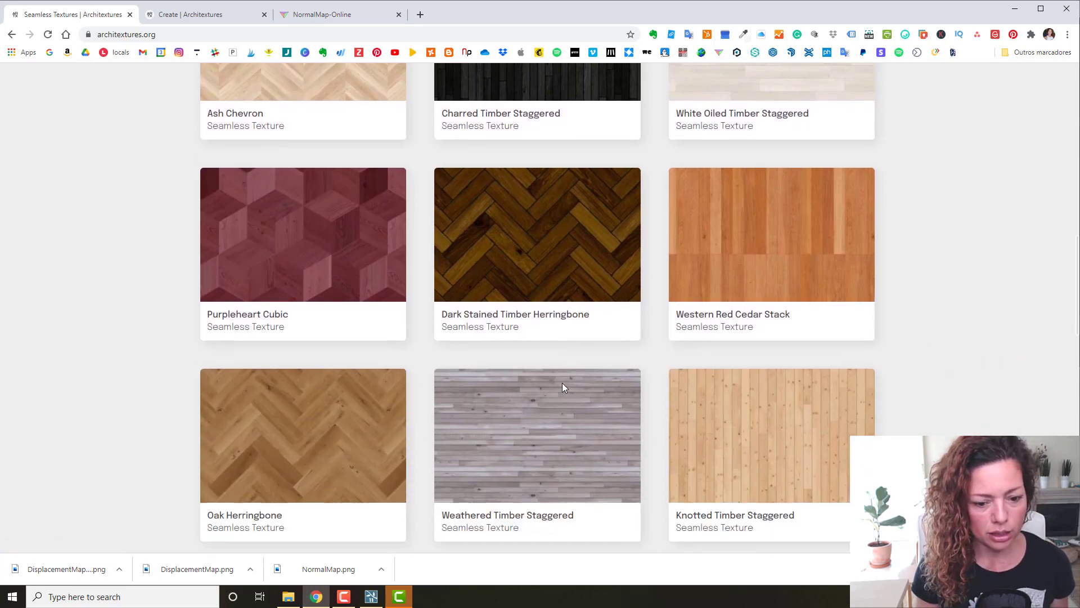
{"action": "scroll", "coordinate": [562, 385], "scroll_direction": "down", "scroll_amount": 6}
{"action": "left_click", "coordinate": [533, 315]}
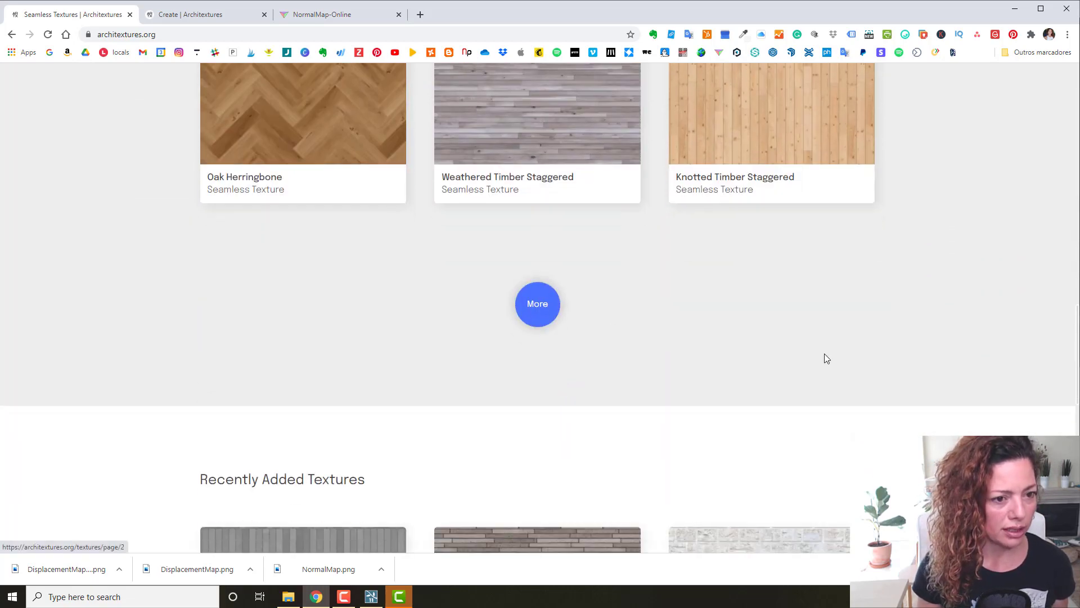
{"action": "scroll", "coordinate": [401, 405], "scroll_direction": "down", "scroll_amount": 4}
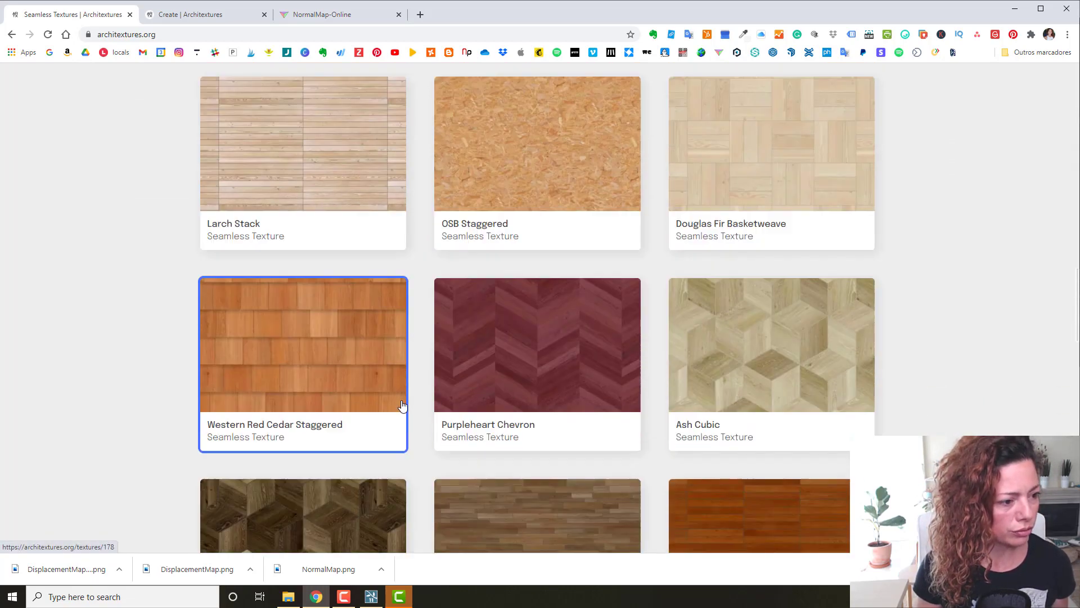
{"action": "scroll", "coordinate": [403, 403], "scroll_direction": "down", "scroll_amount": 9}
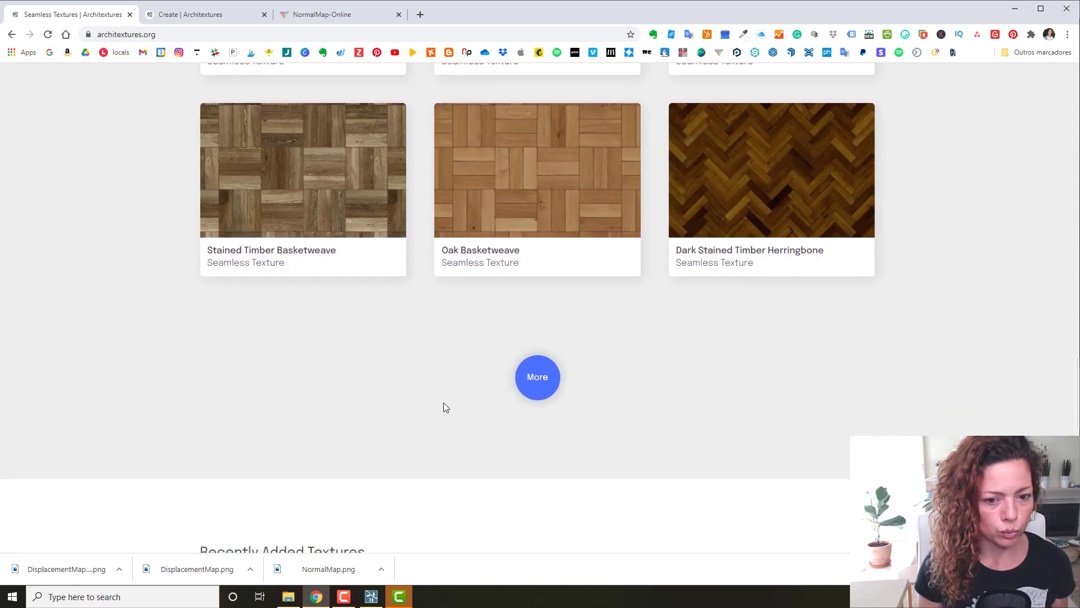
{"action": "scroll", "coordinate": [441, 407], "scroll_direction": "up", "scroll_amount": 5}
{"action": "scroll", "coordinate": [549, 409], "scroll_direction": "up", "scroll_amount": 20}
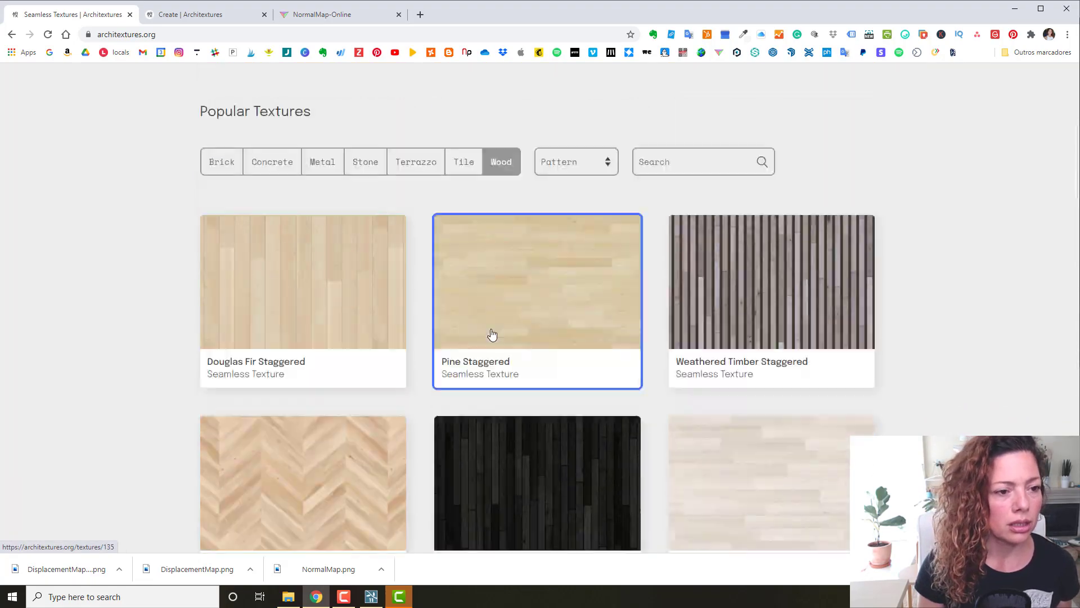
{"action": "scroll", "coordinate": [448, 379], "scroll_direction": "down", "scroll_amount": 6}
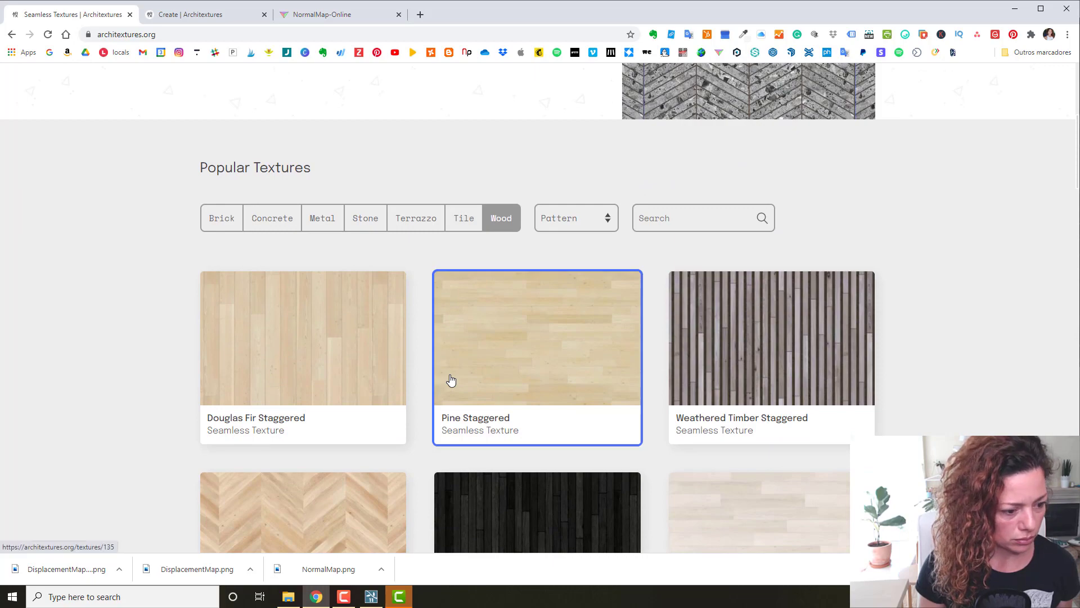
{"action": "scroll", "coordinate": [450, 380], "scroll_direction": "down", "scroll_amount": 5}
{"action": "scroll", "coordinate": [450, 379], "scroll_direction": "down", "scroll_amount": 8}
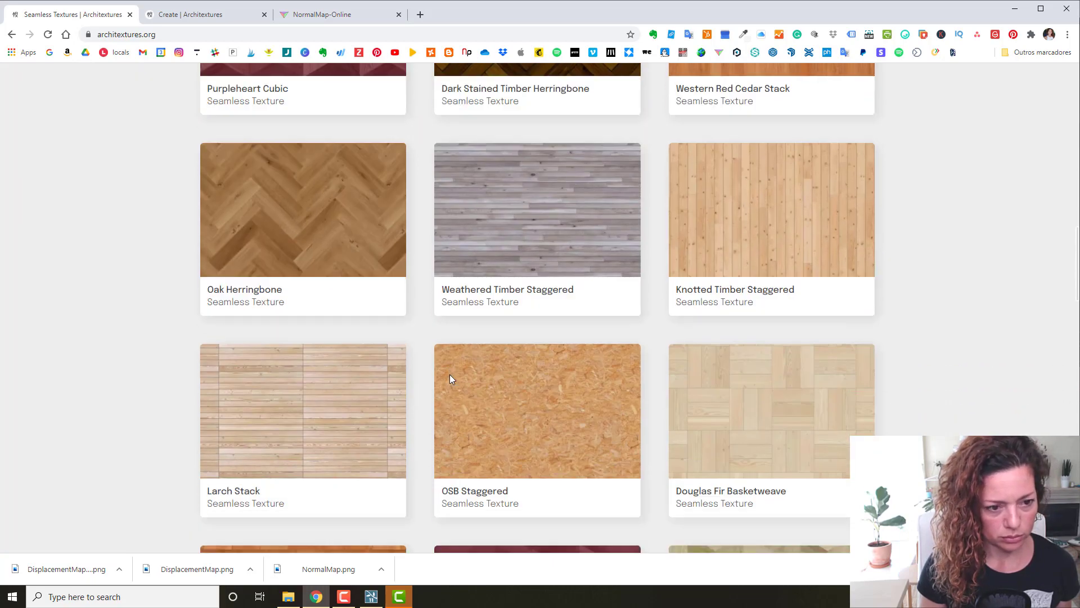
Step: Open the horizontal Weathered Timber Staggered texture, review its description and design data, and open it for editing
{"action": "left_click", "coordinate": [501, 217]}
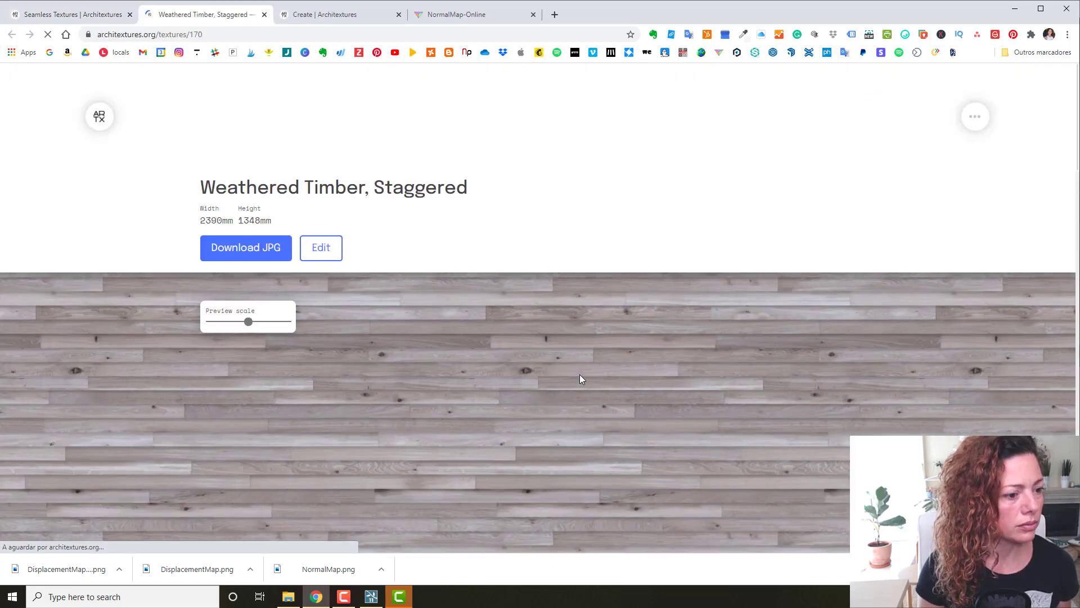
{"action": "scroll", "coordinate": [481, 245], "scroll_direction": "down", "scroll_amount": 4}
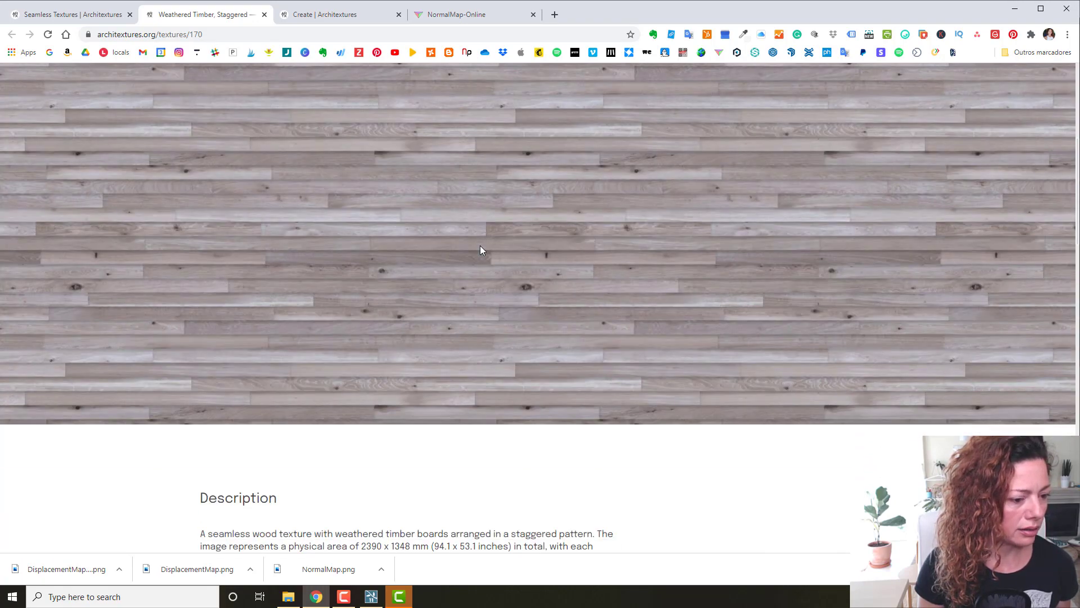
{"action": "scroll", "coordinate": [636, 392], "scroll_direction": "down", "scroll_amount": 7}
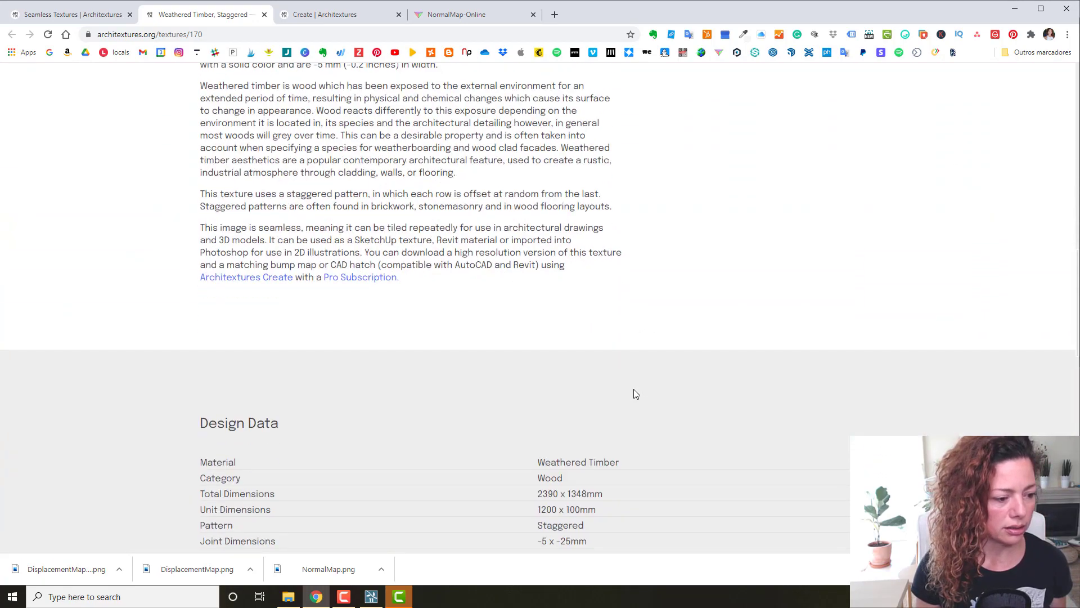
{"action": "scroll", "coordinate": [634, 393], "scroll_direction": "up", "scroll_amount": 11}
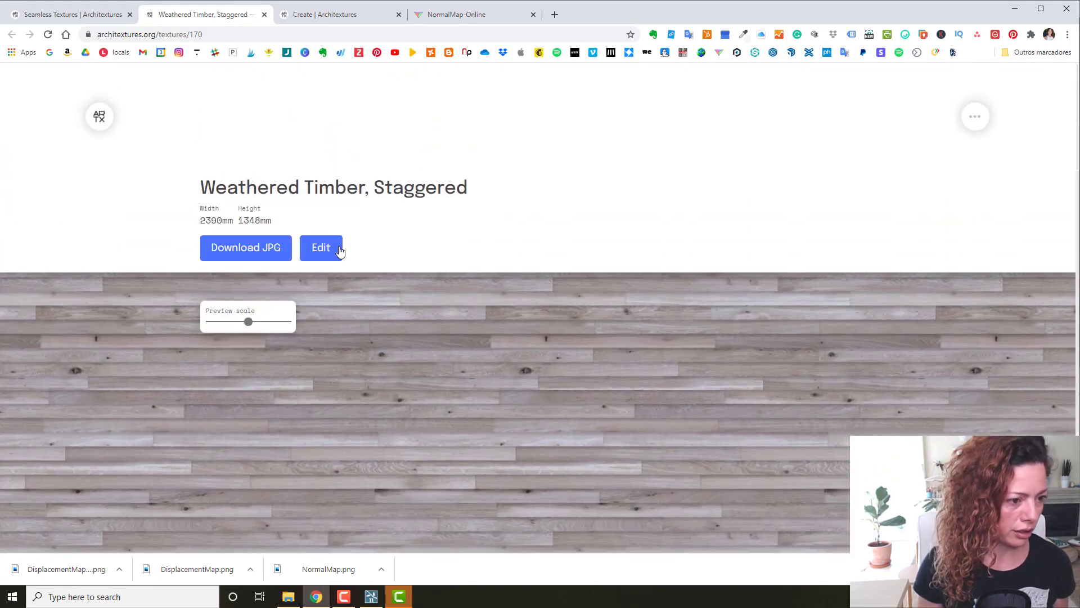
{"action": "left_click", "coordinate": [338, 250]}
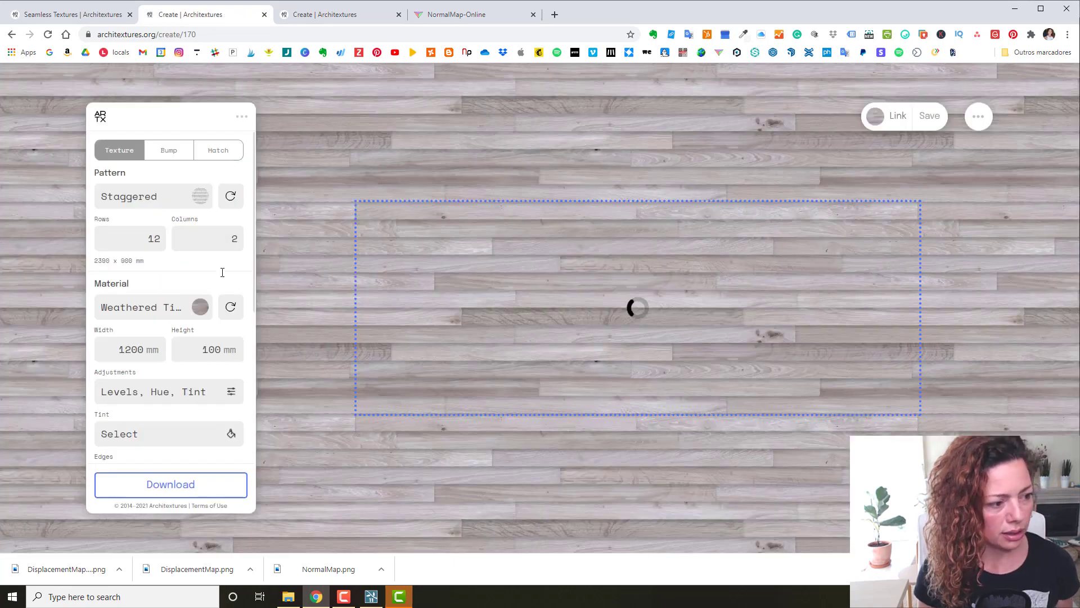
Step: Set the timber texture's material to Western Red Cedar and change its pattern to Stack
{"action": "left_click", "coordinate": [173, 310]}
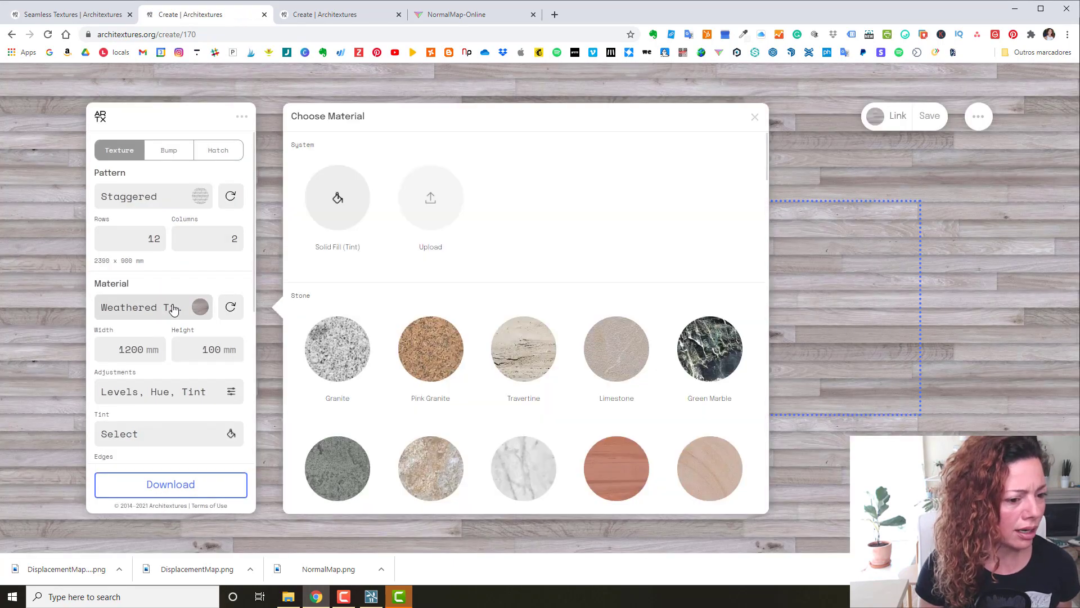
{"action": "scroll", "coordinate": [593, 301], "scroll_direction": "down", "scroll_amount": 15}
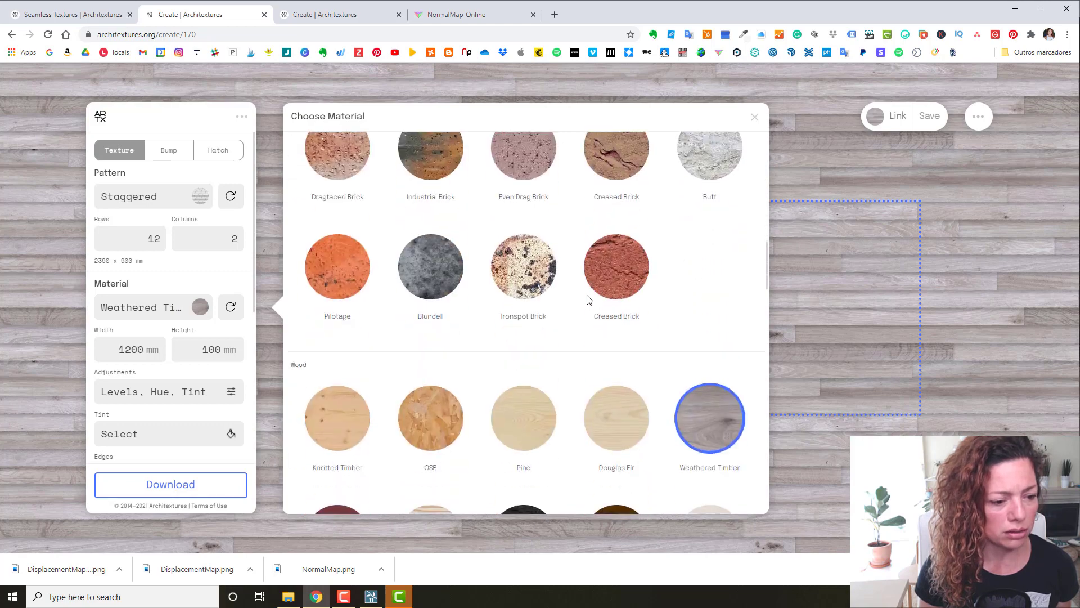
{"action": "scroll", "coordinate": [587, 299], "scroll_direction": "up", "scroll_amount": 2}
{"action": "scroll", "coordinate": [651, 341], "scroll_direction": "down", "scroll_amount": 2}
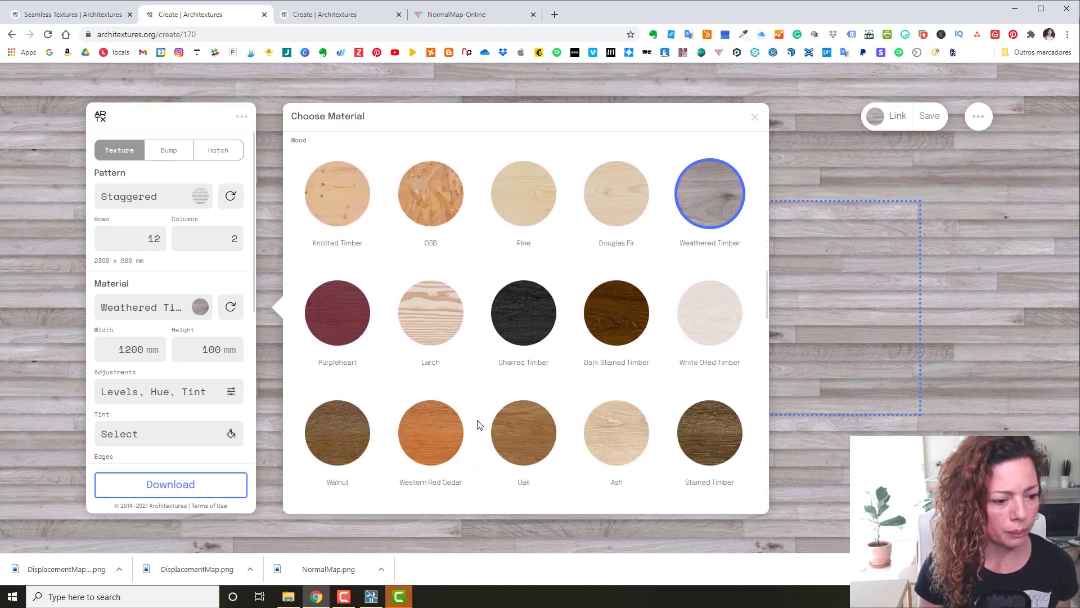
{"action": "left_click", "coordinate": [447, 434]}
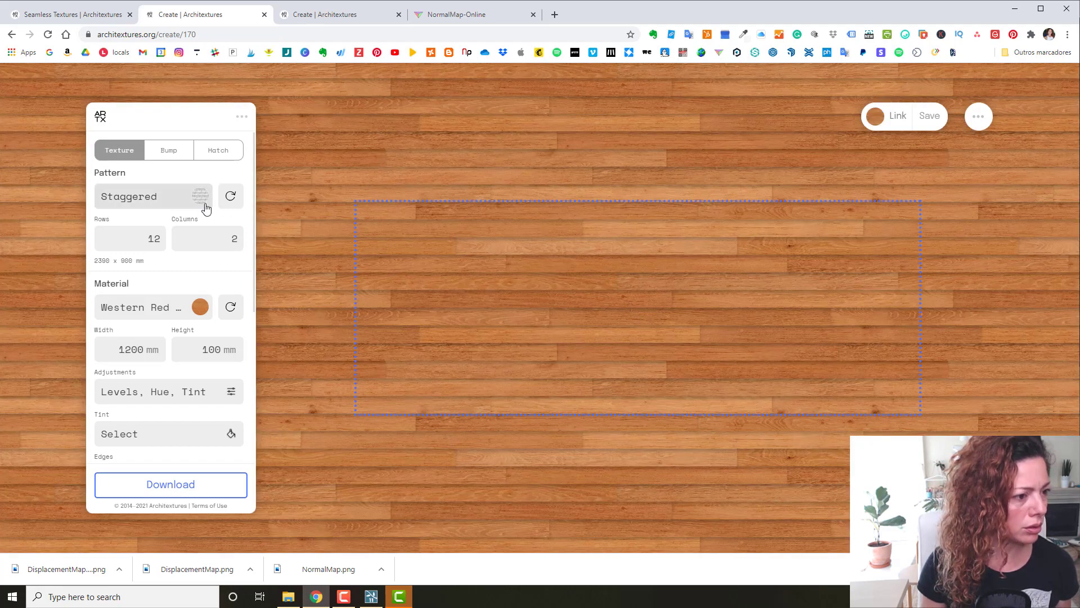
{"action": "left_click", "coordinate": [169, 196]}
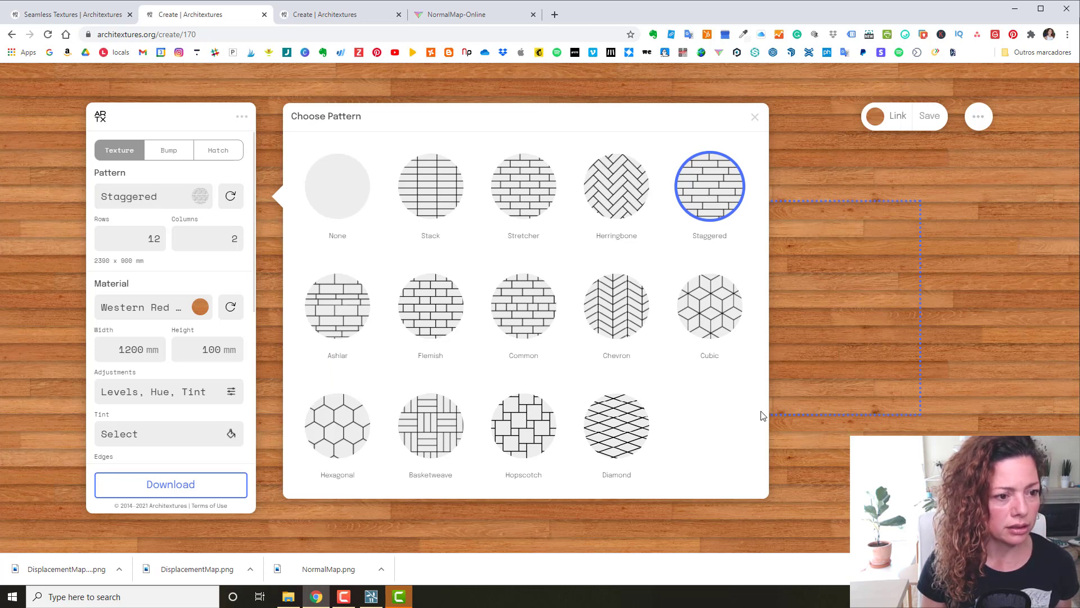
{"action": "left_click", "coordinate": [440, 195]}
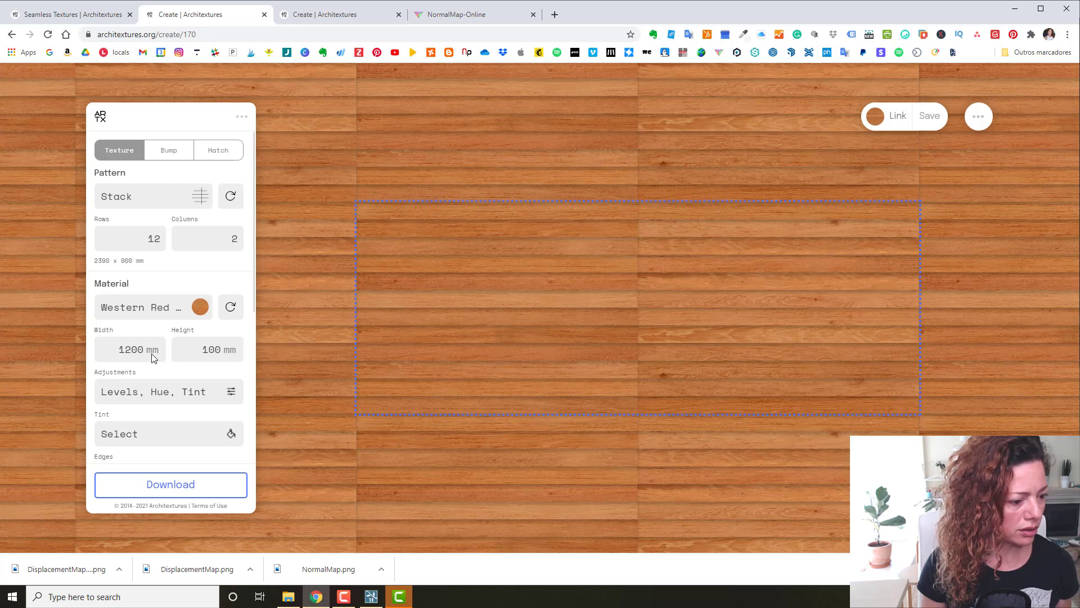
Step: Download the texture as a 1000px sample JPG texture map under the Personal/Educational license
{"action": "scroll", "coordinate": [153, 358], "scroll_direction": "down", "scroll_amount": 3}
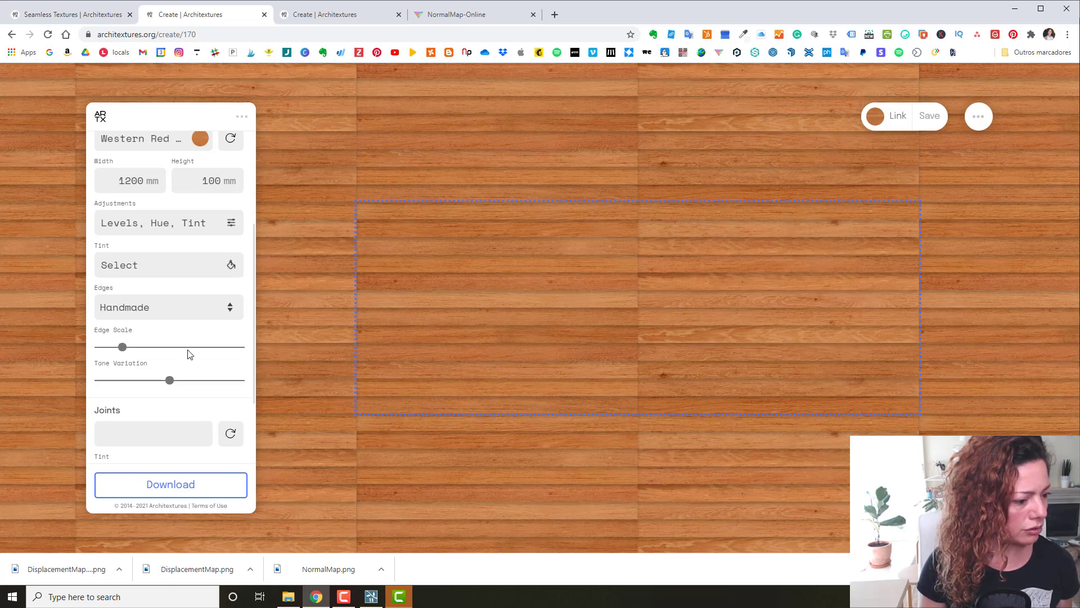
{"action": "scroll", "coordinate": [189, 353], "scroll_direction": "down", "scroll_amount": 2}
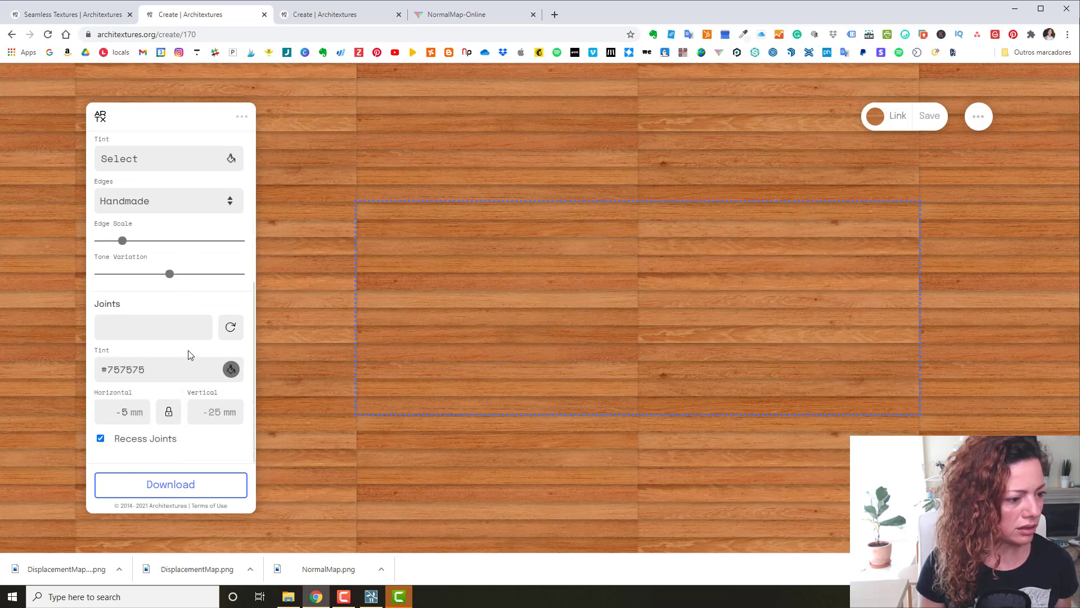
{"action": "left_click", "coordinate": [172, 487]}
{"action": "left_click", "coordinate": [387, 501]}
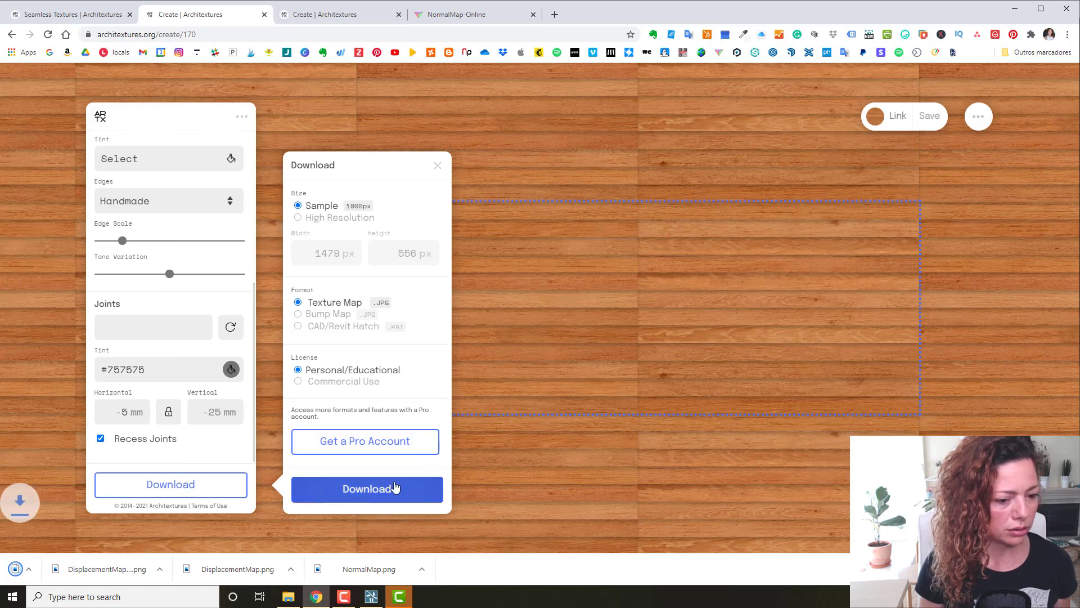
Step: Switch to NormalMap-Online, load the Western Red Cedar image, and download its normal map and a displacement map with Blur/Sharp at 2
{"action": "left_click", "coordinate": [456, 15]}
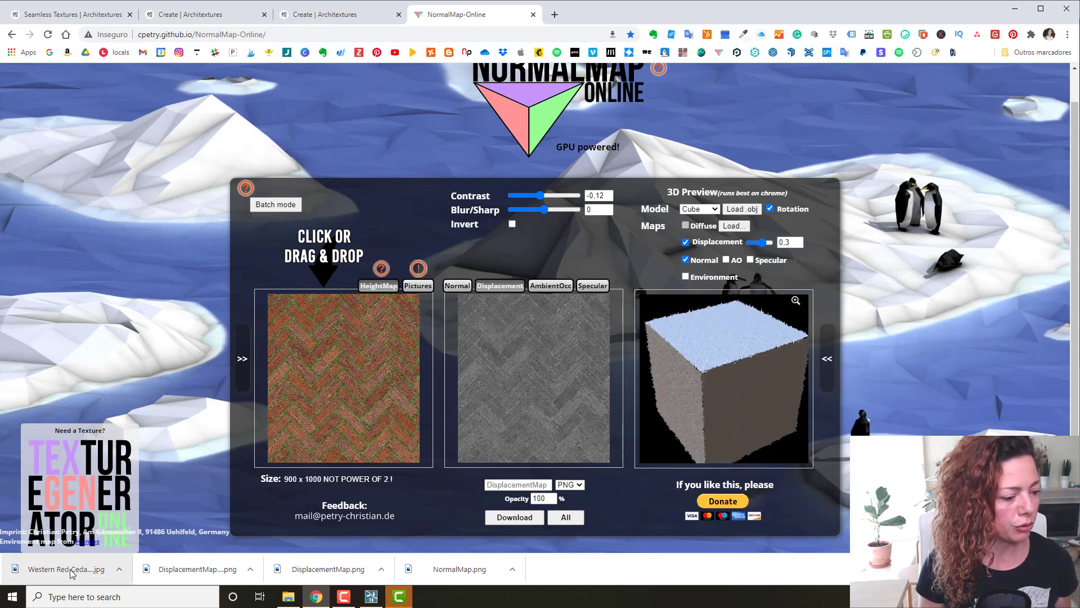
{"action": "left_click_drag", "start_coordinate": [340, 436], "coordinate": [336, 427]}
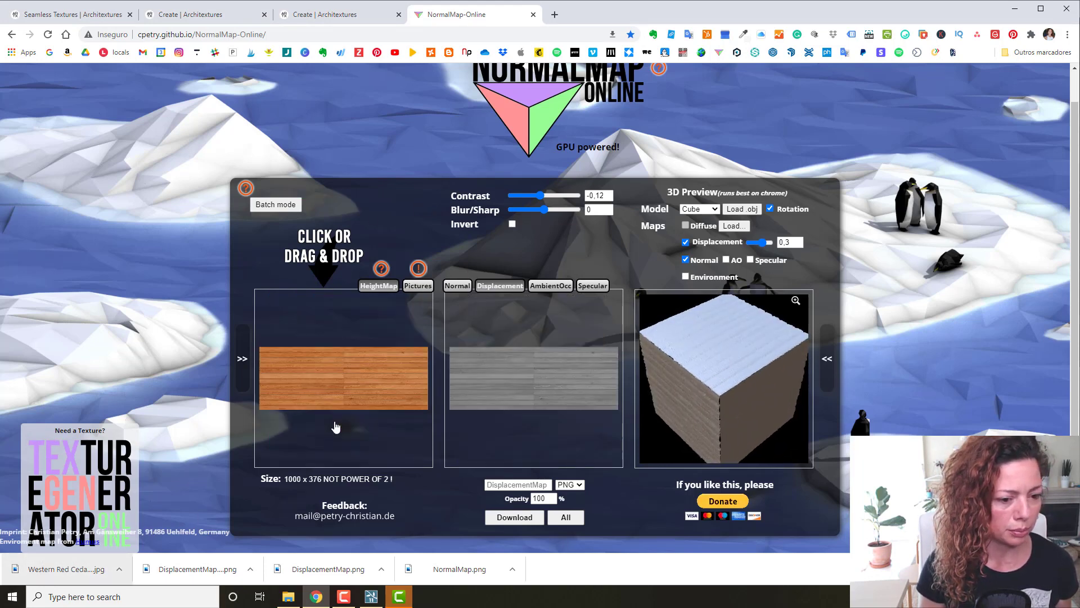
{"action": "left_click", "coordinate": [464, 287]}
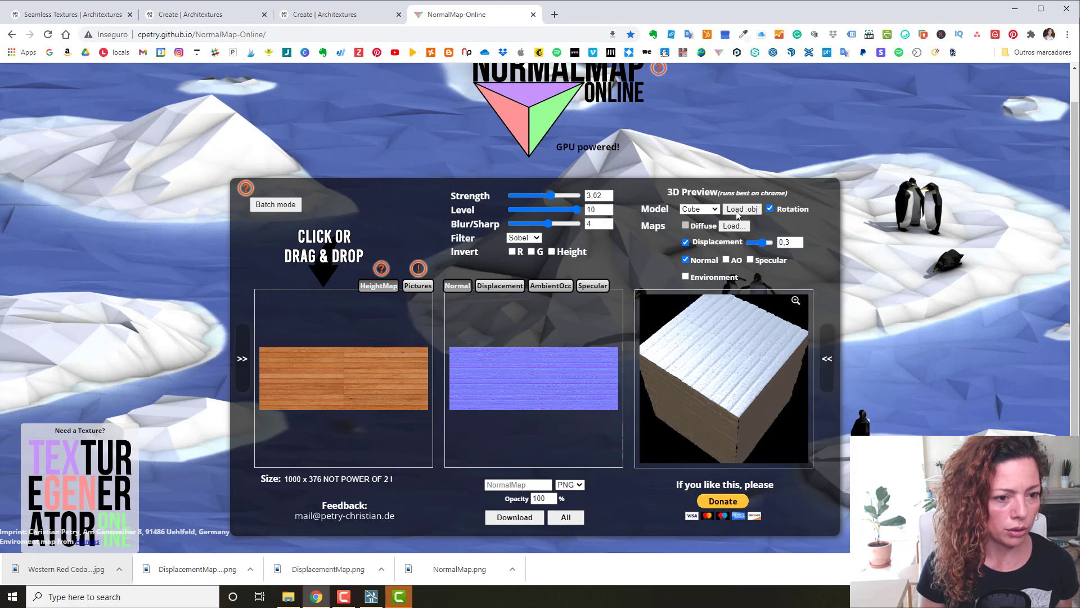
{"action": "left_click", "coordinate": [514, 517]}
{"action": "left_click", "coordinate": [499, 287]}
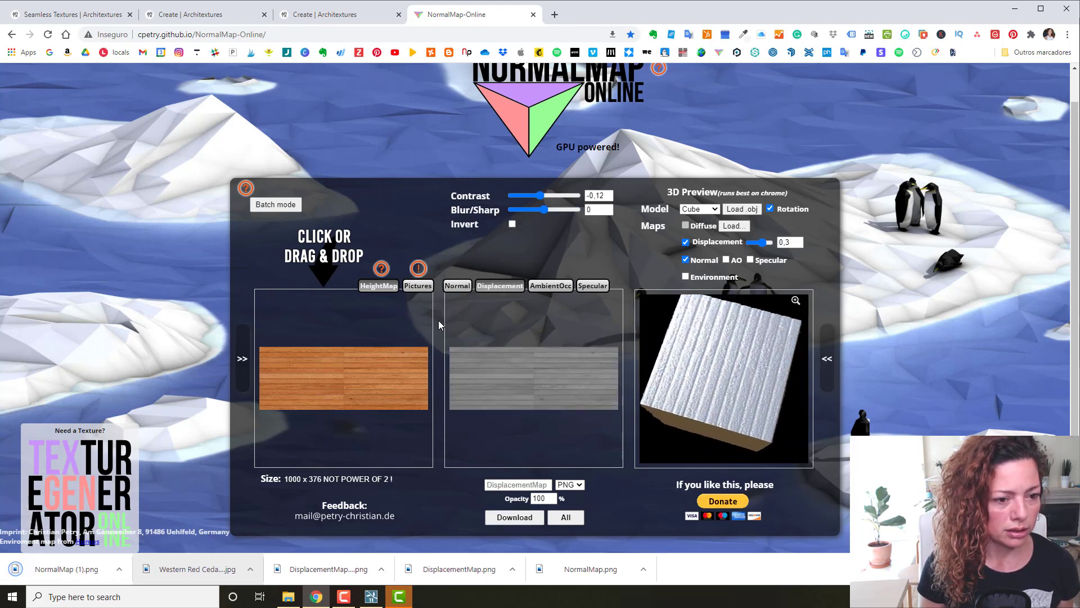
{"action": "left_click_drag", "start_coordinate": [544, 209], "coordinate": [549, 214]}
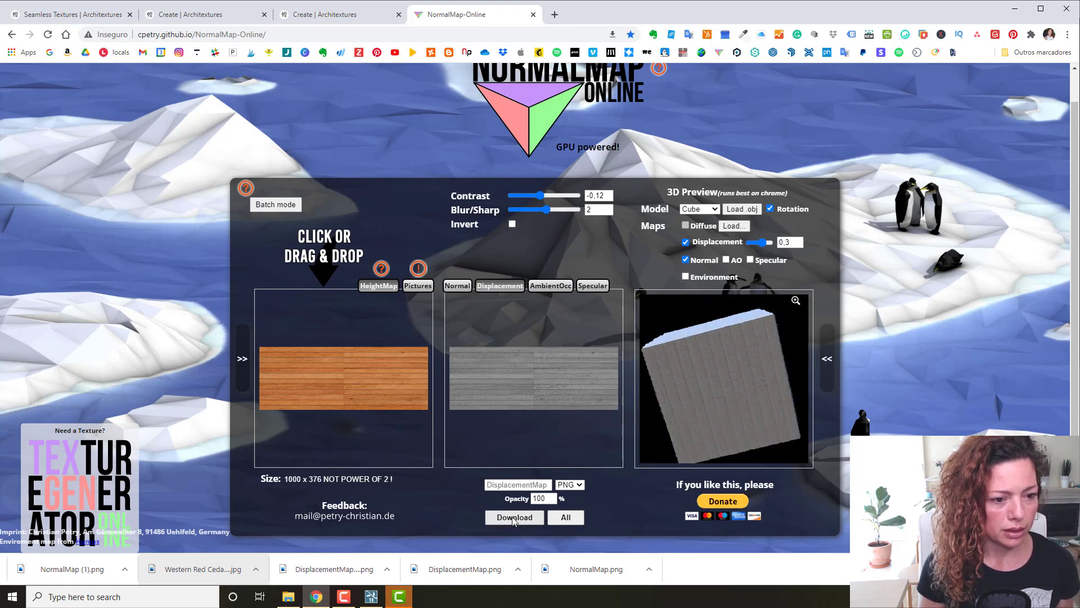
Step: Switch to Lumion, move close to the dark brick wall and replace its brick material with a Standard material
{"action": "left_click", "coordinate": [371, 596]}
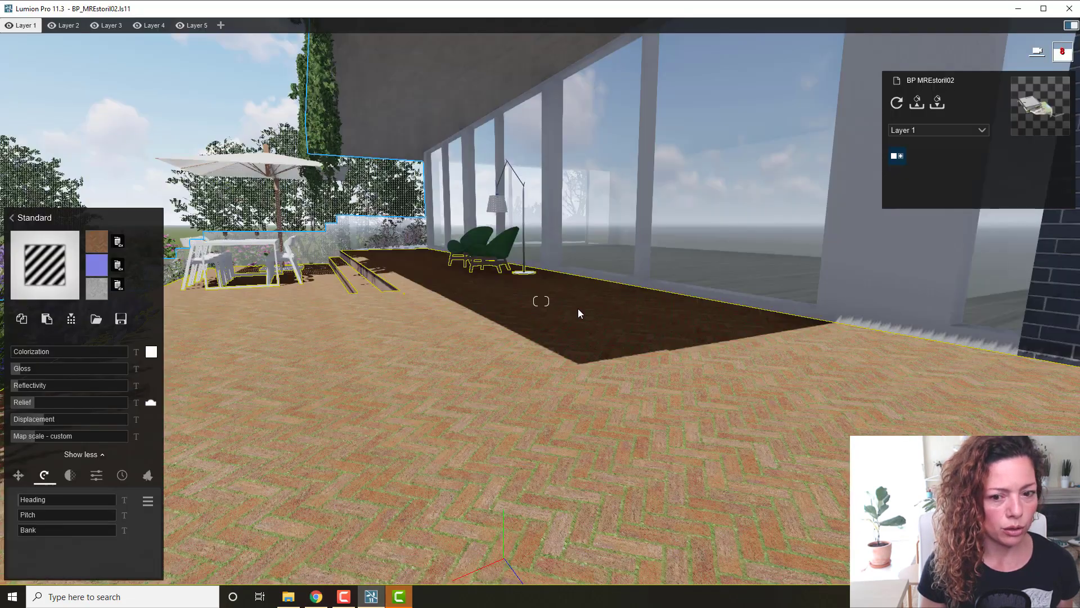
{"action": "key", "text": "w"}
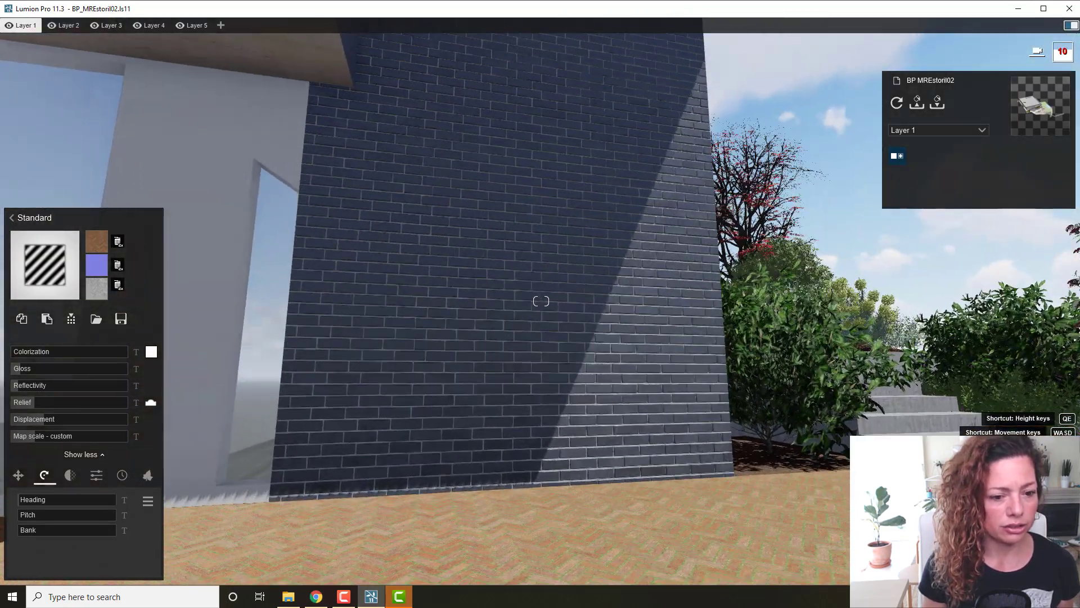
{"action": "key", "text": "w"}
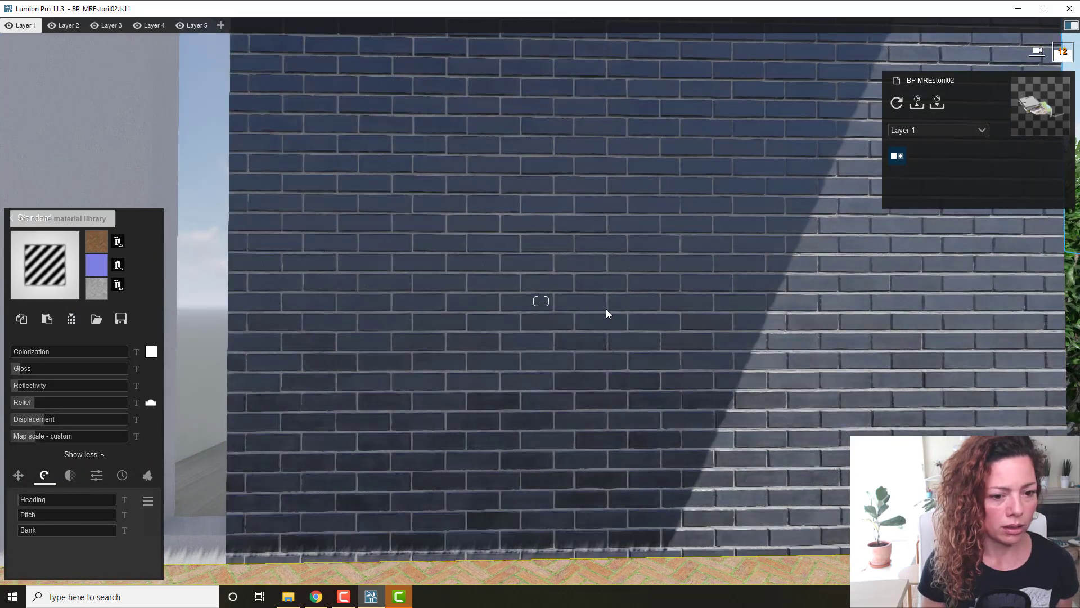
{"action": "left_click", "coordinate": [607, 310]}
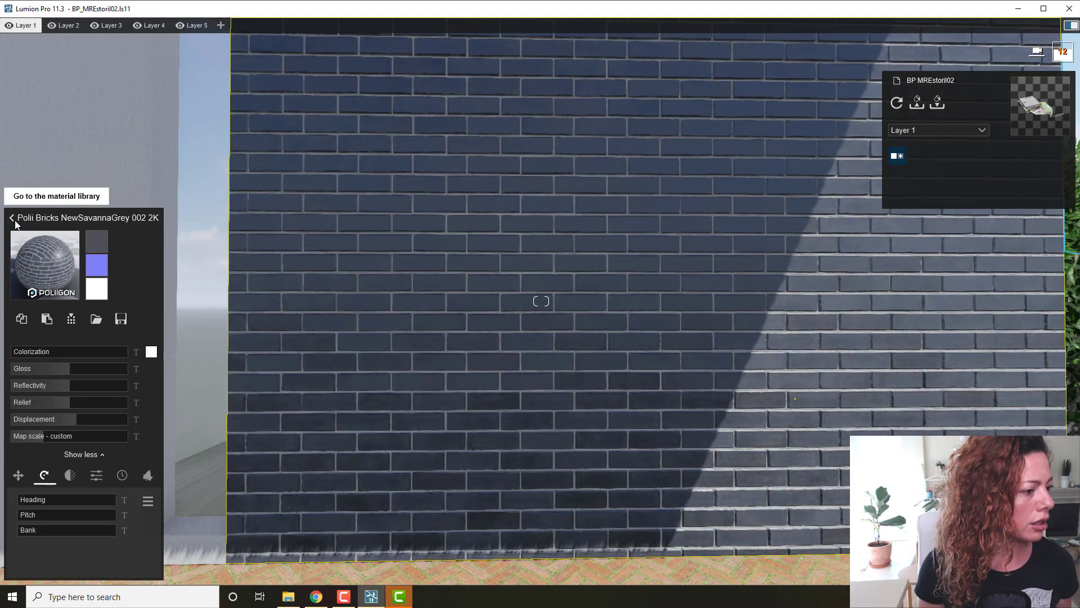
{"action": "left_click", "coordinate": [12, 219]}
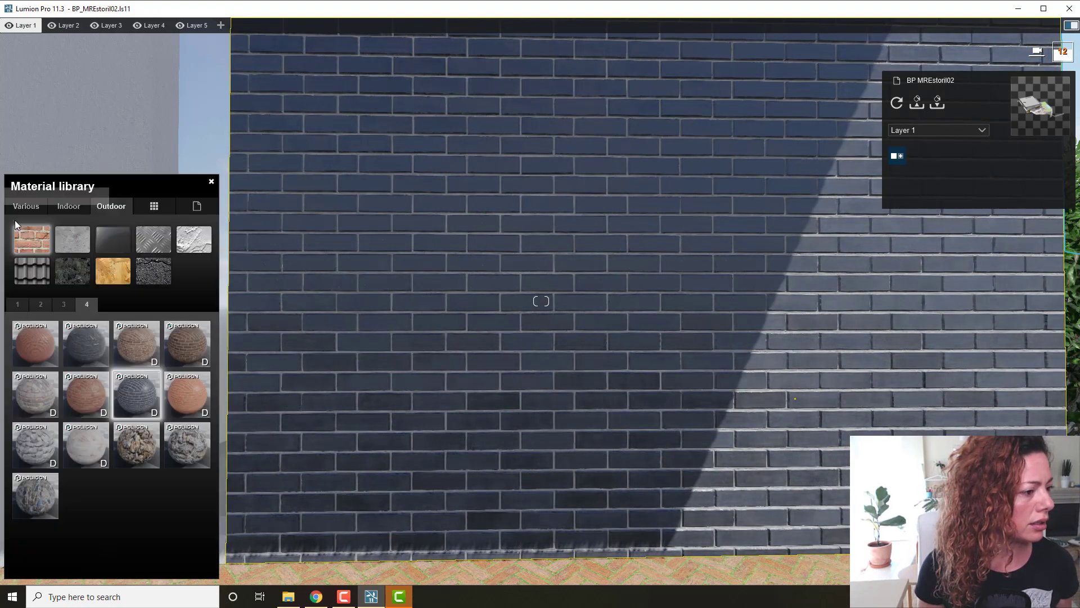
{"action": "left_click", "coordinate": [197, 206]}
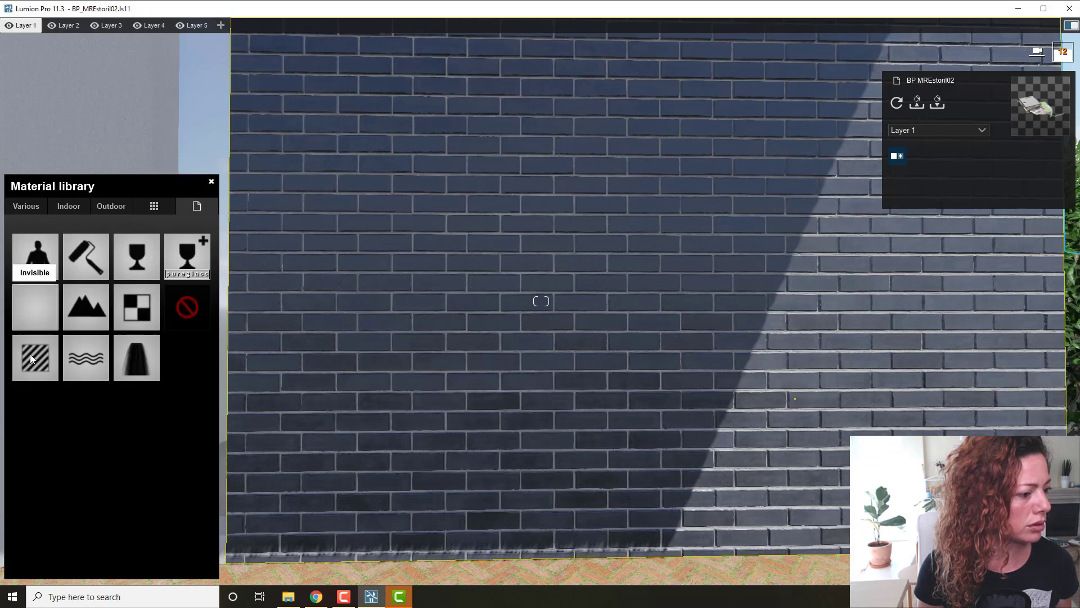
{"action": "left_click", "coordinate": [29, 354]}
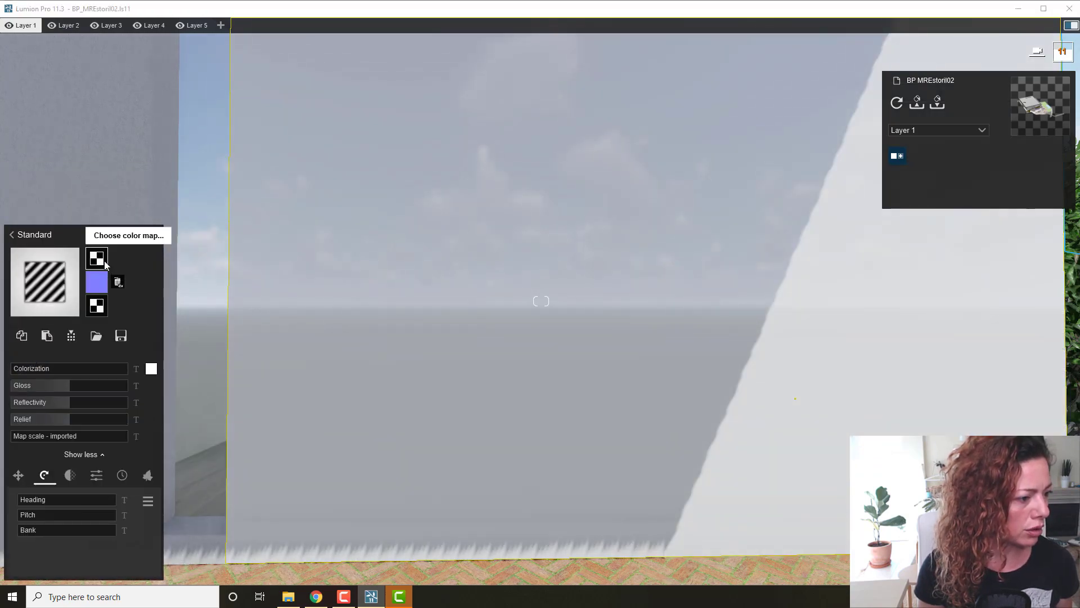
Step: Load the Western Red Cedar image as color map, NormalMap (1) as normal map and DisplacementMap (2) as displacement map on the wall
{"action": "left_click", "coordinate": [104, 261]}
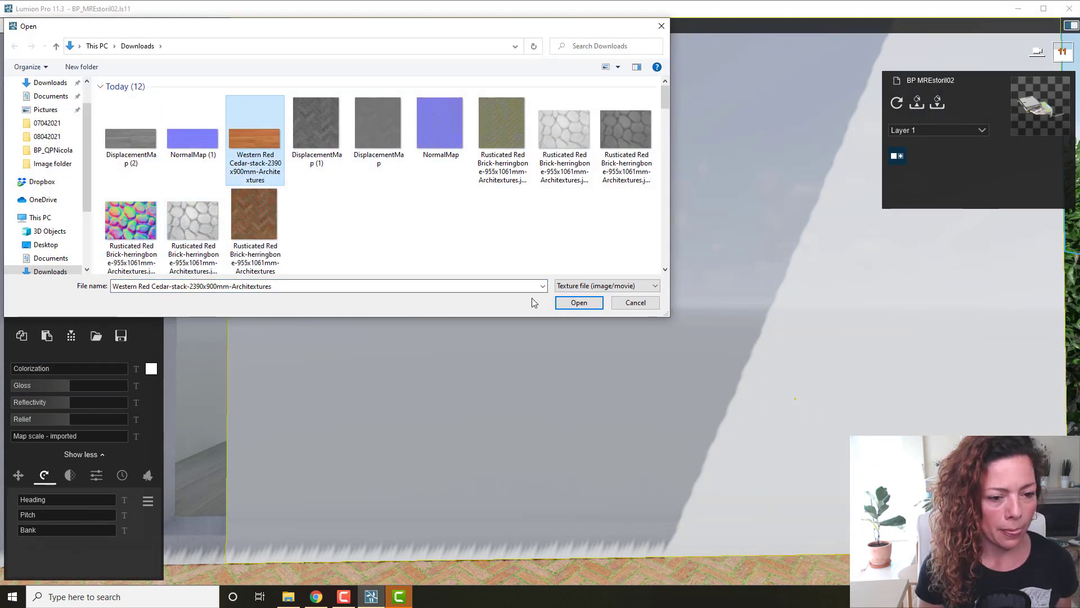
{"action": "left_click", "coordinate": [559, 303]}
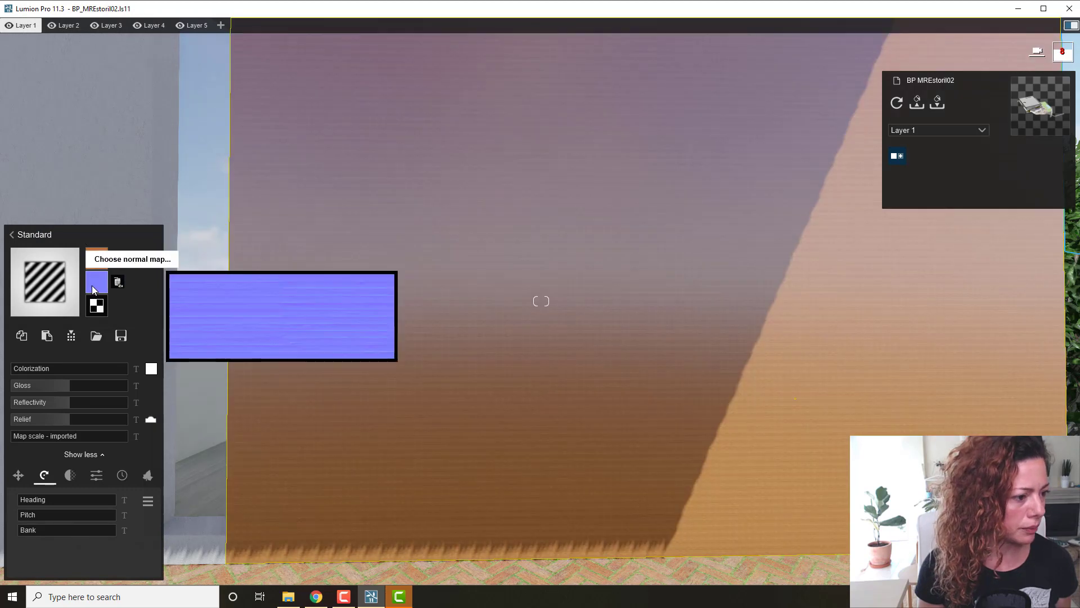
{"action": "left_click", "coordinate": [93, 285]}
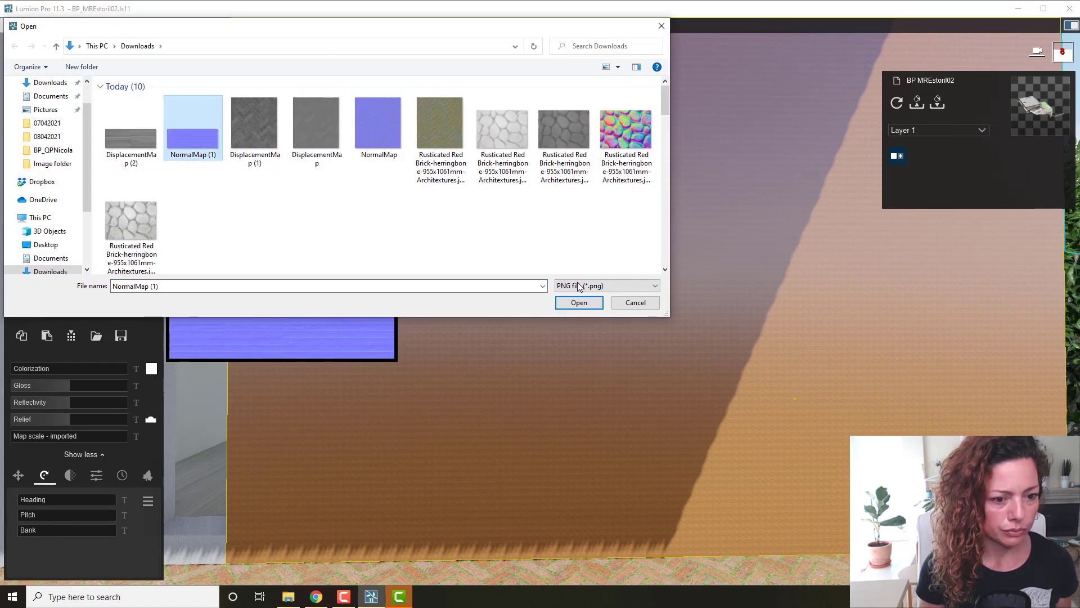
{"action": "left_click", "coordinate": [580, 304]}
{"action": "left_click", "coordinate": [93, 309]}
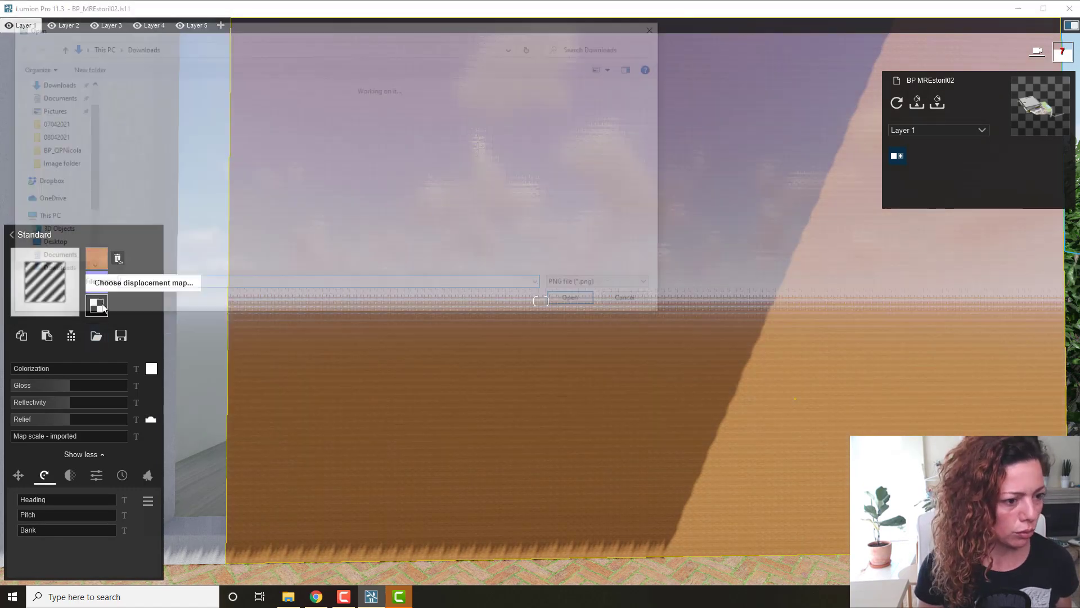
{"action": "left_click", "coordinate": [578, 302]}
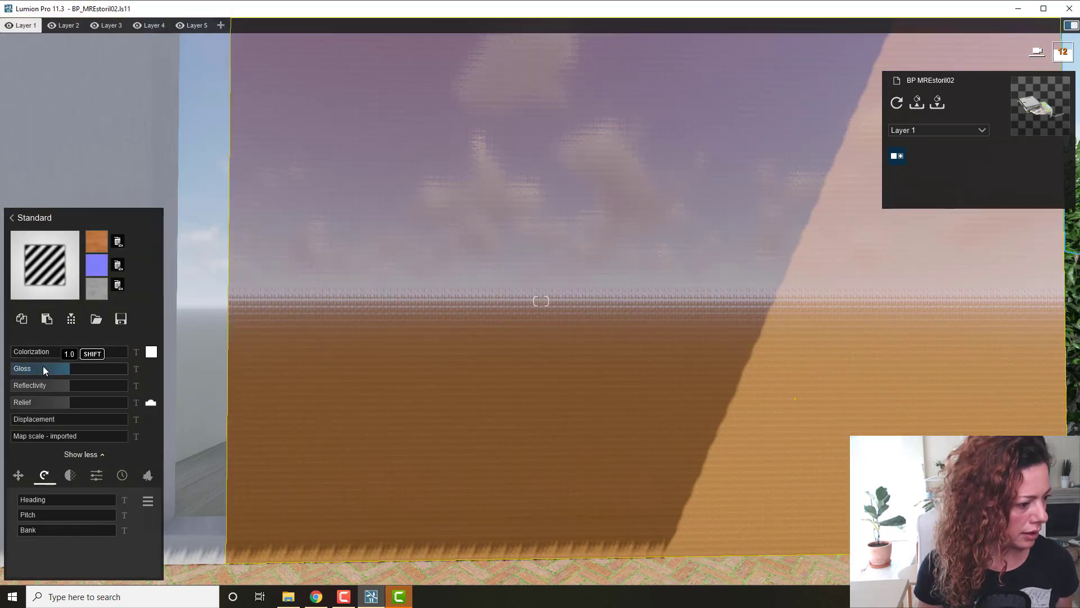
Step: Lower the wall material's gloss to almost none, set reflectivity to 0.1 and map scale to about 2.1
{"action": "left_click_drag", "start_coordinate": [43, 368], "coordinate": [18, 372]}
{"action": "left_click", "coordinate": [17, 386]}
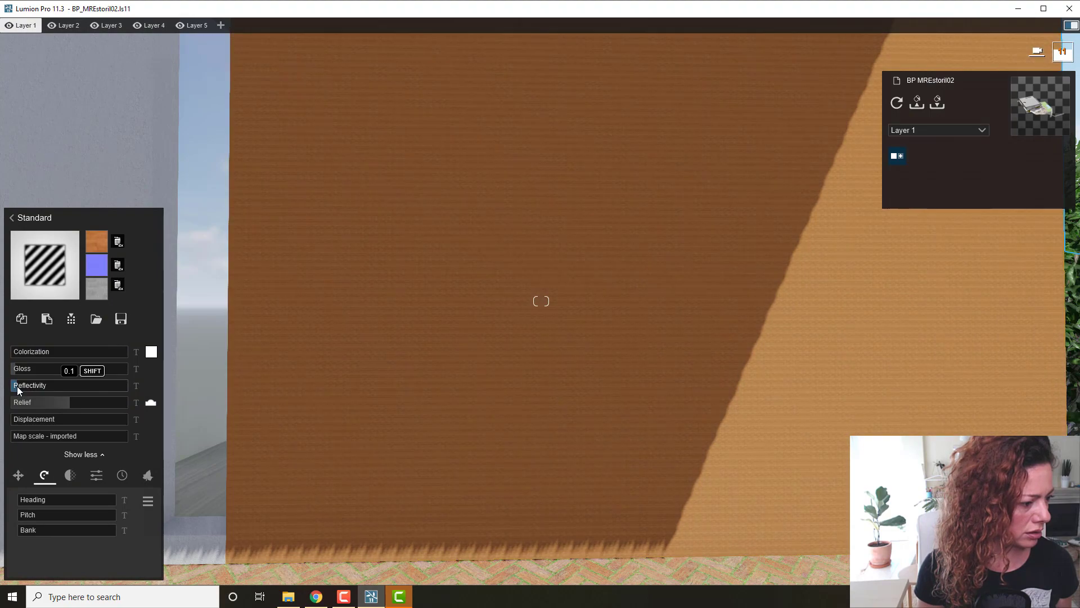
{"action": "left_click", "coordinate": [23, 419]}
{"action": "left_click", "coordinate": [40, 437]}
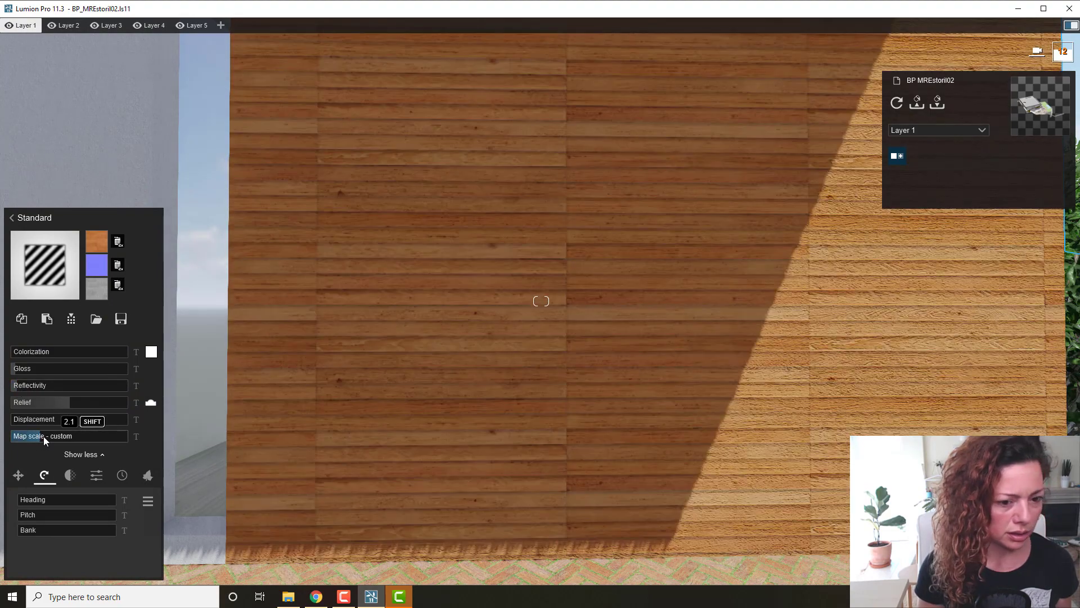
Step: Reduce the map scale to about 1.3, raise the displacement slightly, and set relief to 0.2 after trying a stronger value
{"action": "left_click_drag", "start_coordinate": [43, 436], "coordinate": [23, 402]}
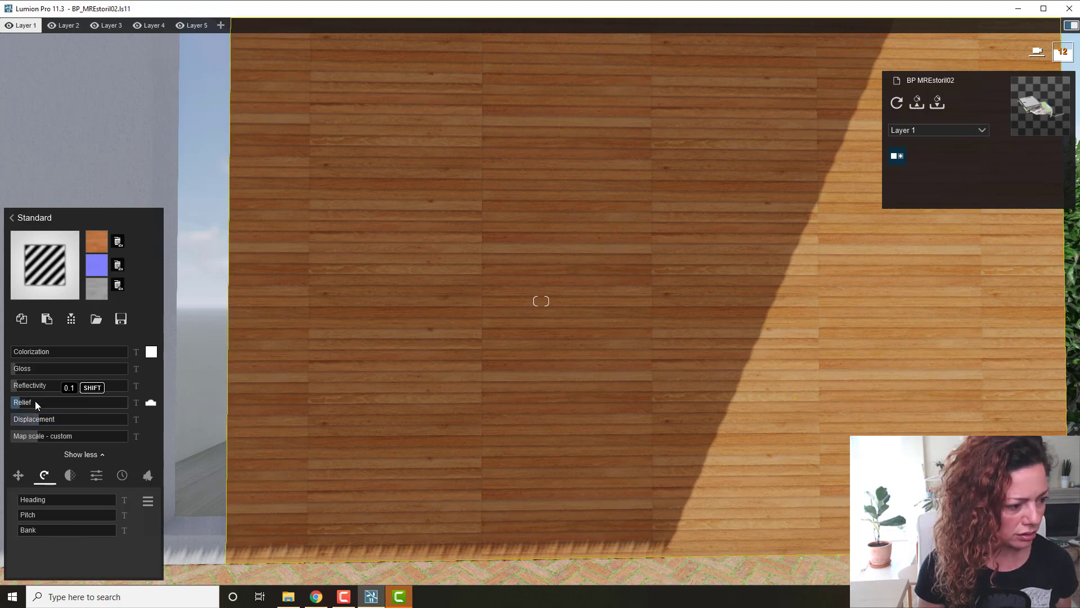
{"action": "left_click_drag", "start_coordinate": [35, 401], "coordinate": [102, 403]}
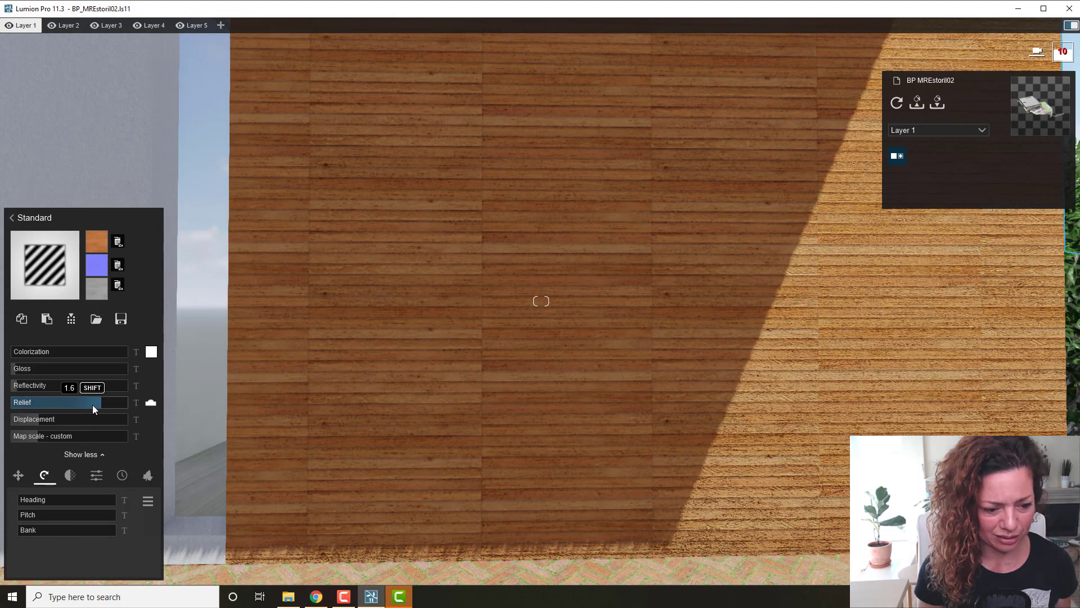
{"action": "left_click_drag", "start_coordinate": [28, 406], "coordinate": [28, 407]}
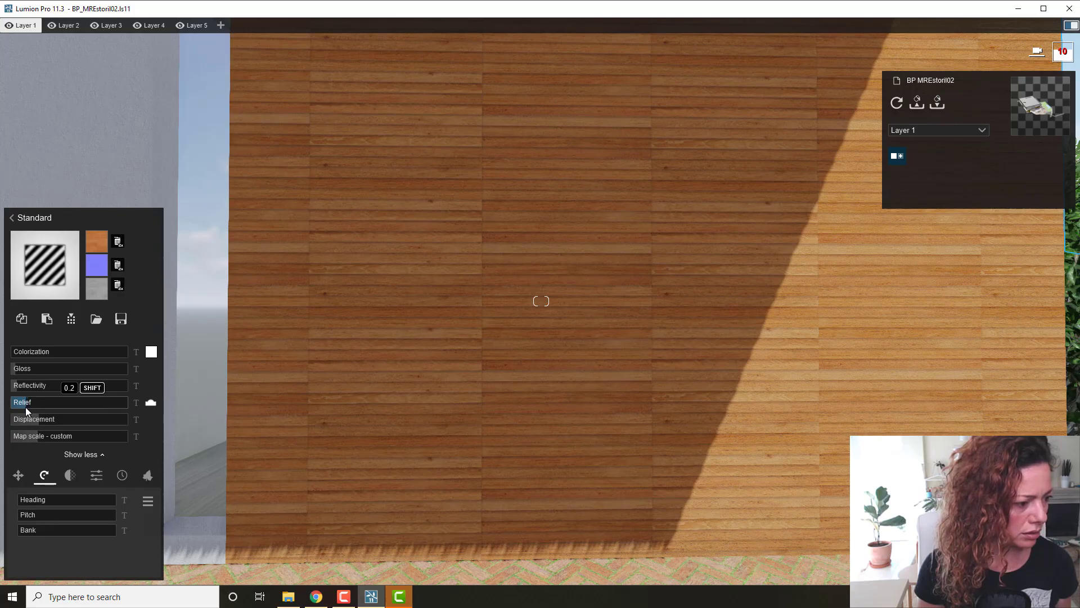
Step: Inspect the timber cladding up close and from farther back, checking the board relief in sun and shade
{"action": "key", "text": "s"}
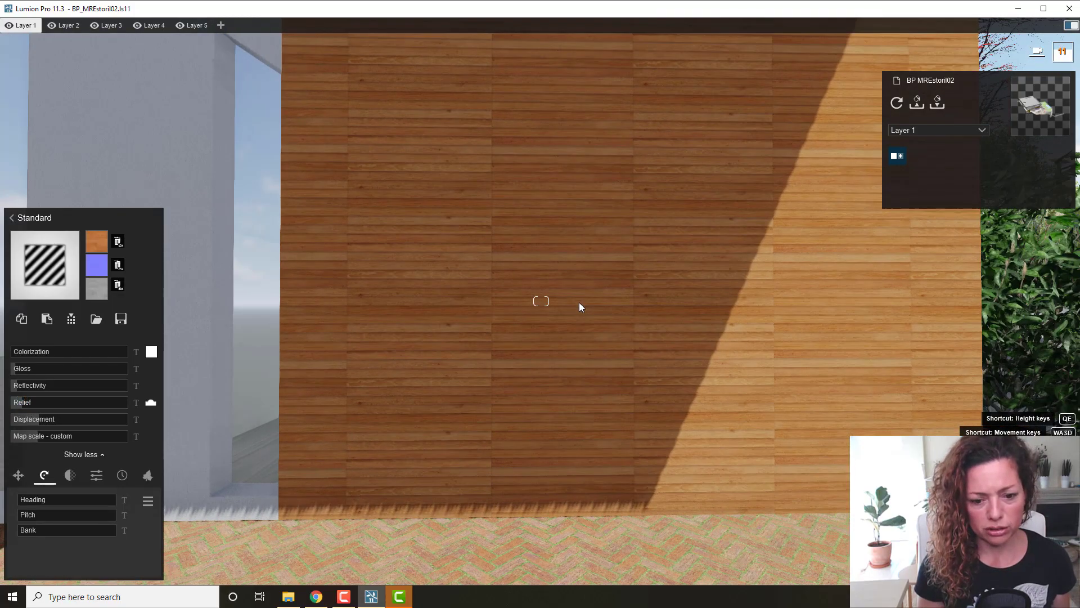
{"action": "key", "text": "w"}
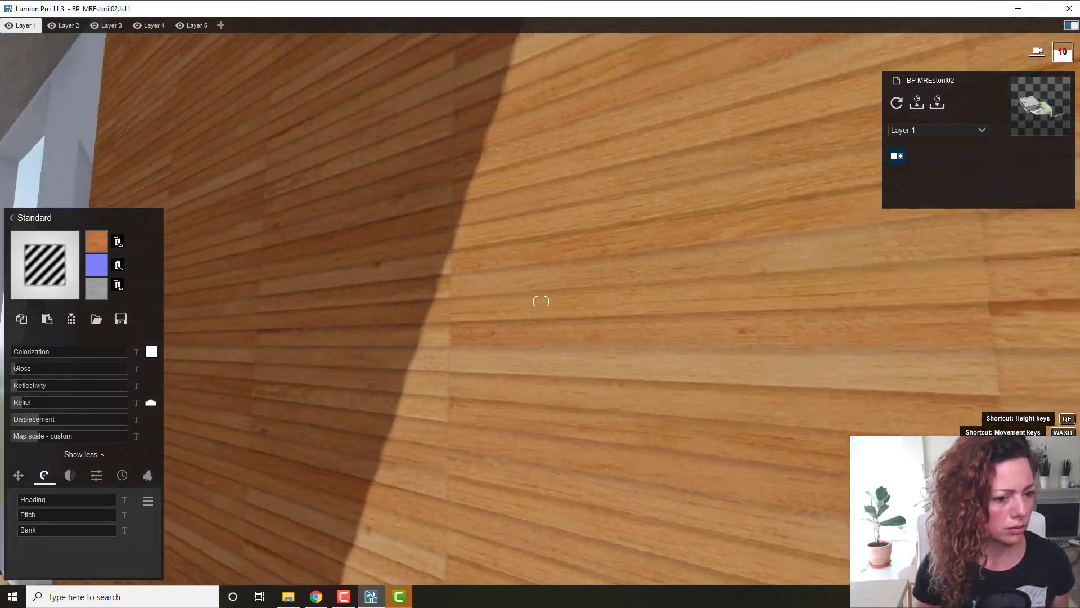
{"action": "left_click_drag", "start_coordinate": [541, 301], "coordinate": [633, 295]}
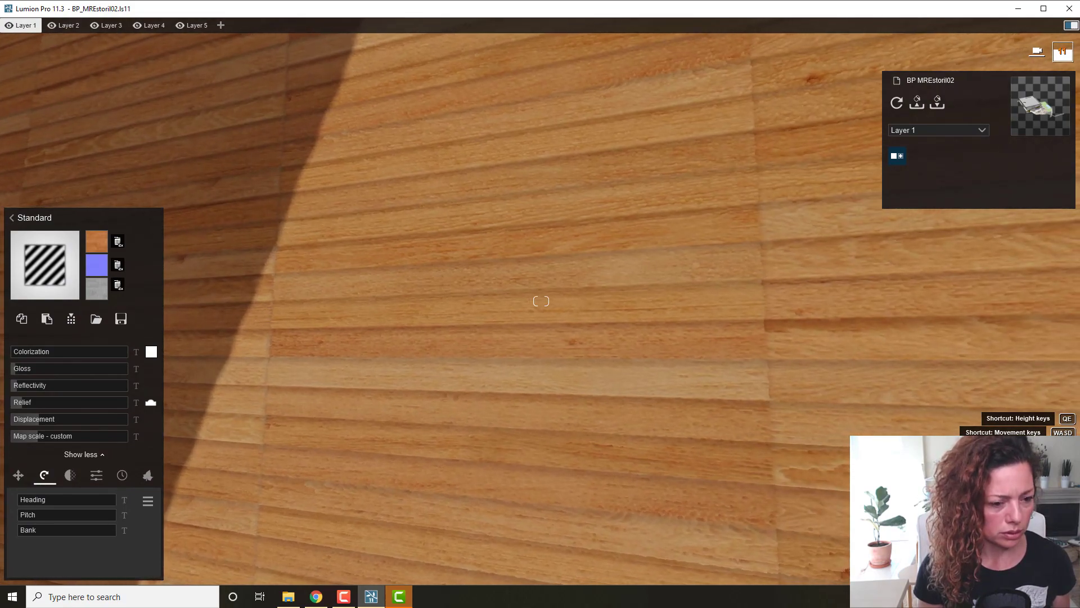
{"action": "scroll", "coordinate": [541, 301], "scroll_direction": "down", "scroll_amount": 5}
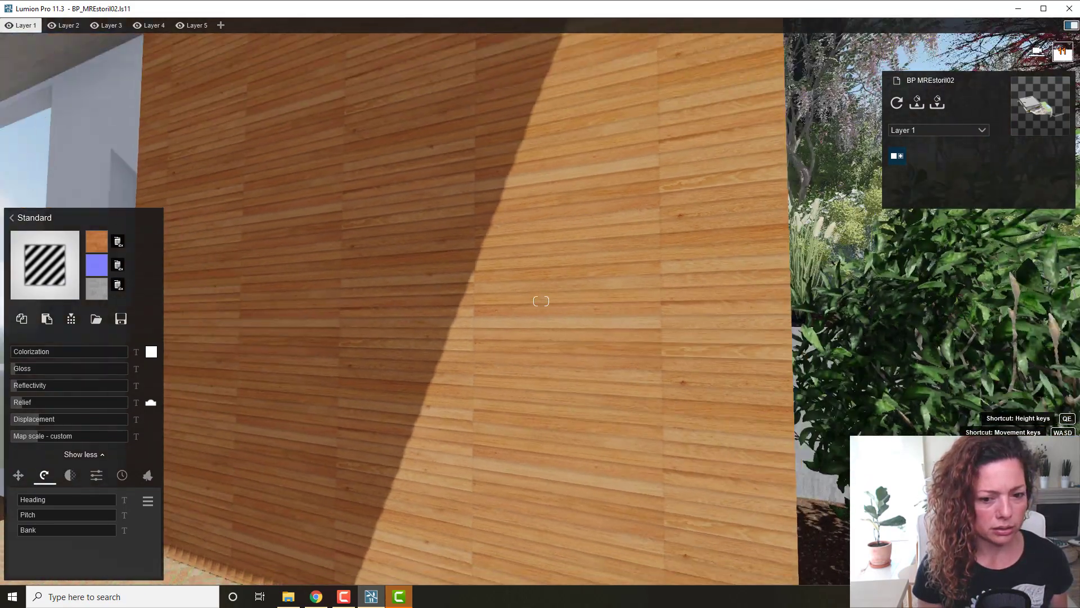
{"action": "scroll", "coordinate": [542, 301], "scroll_direction": "down", "scroll_amount": 5}
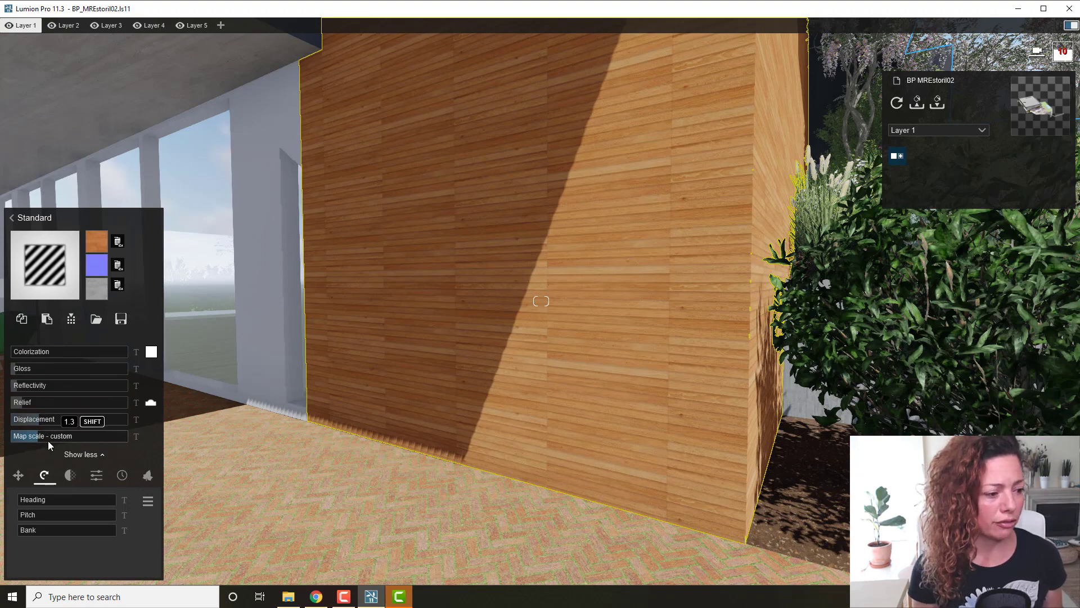
Step: Fine-tune the cedar cladding's map scale and check the board size on the wall from farther back
{"action": "left_click_drag", "start_coordinate": [49, 436], "coordinate": [39, 435]}
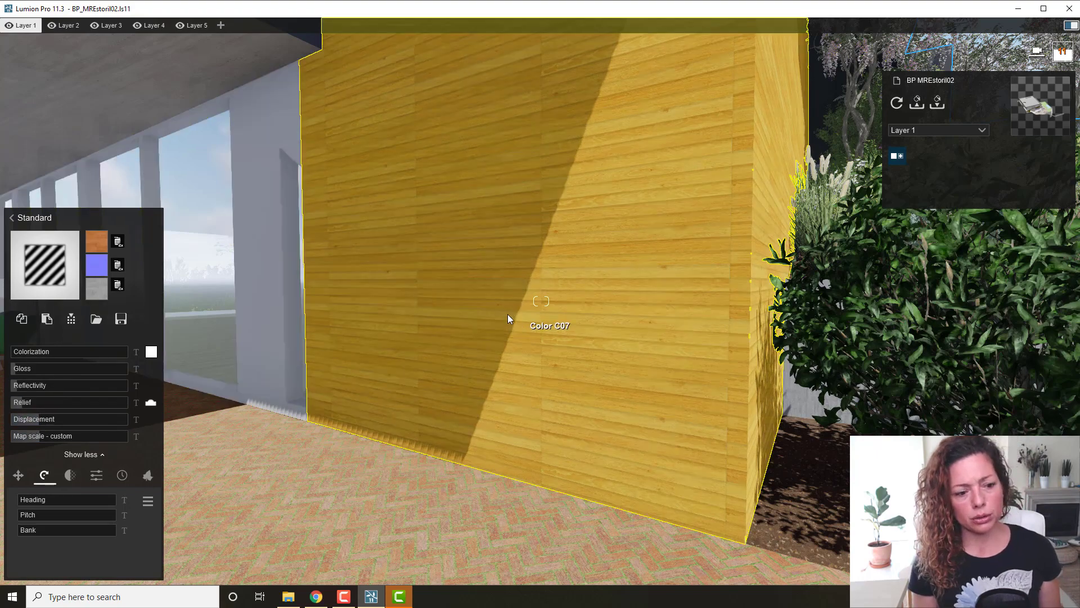
{"action": "key", "text": "s"}
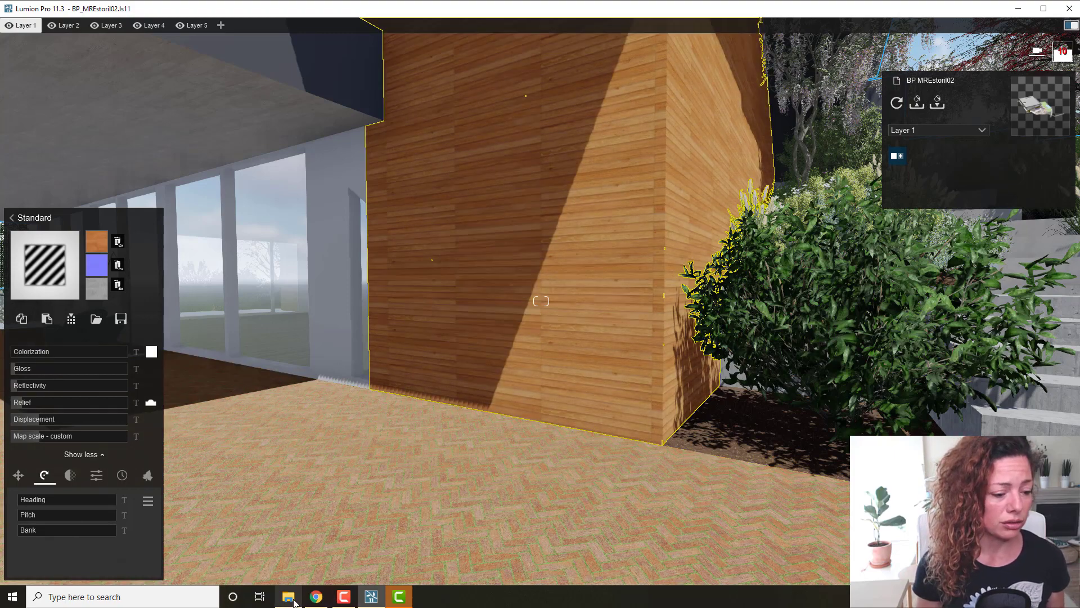
Step: Switch to Architextures in Chrome and open the Weathered Timber Staggered wood texture with dark gaps between vertical boards
{"action": "left_click", "coordinate": [315, 598]}
{"action": "left_click", "coordinate": [96, 15]}
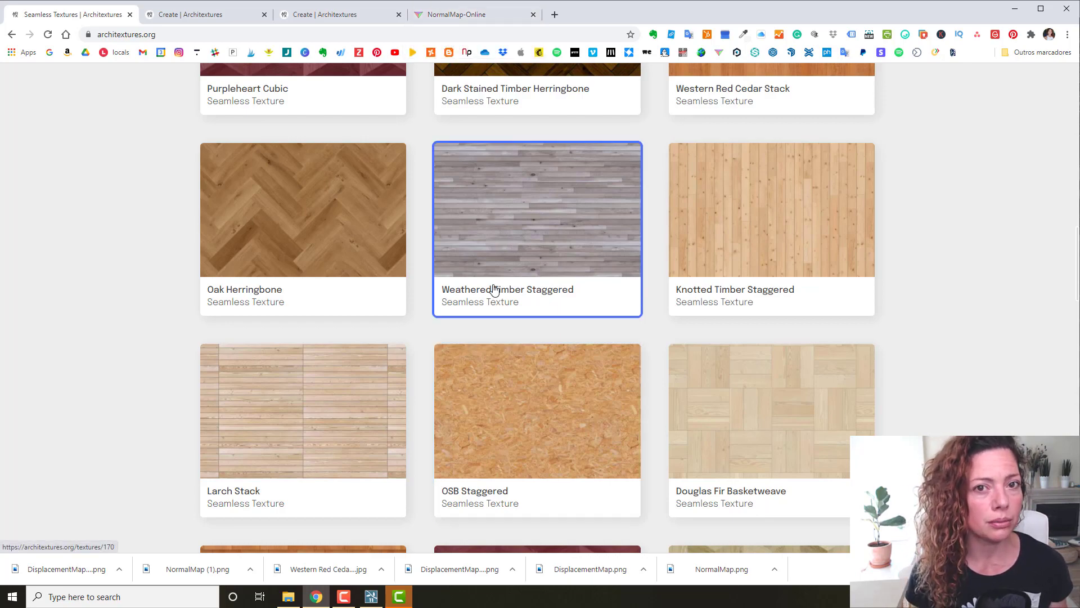
{"action": "scroll", "coordinate": [494, 290], "scroll_direction": "up", "scroll_amount": 3}
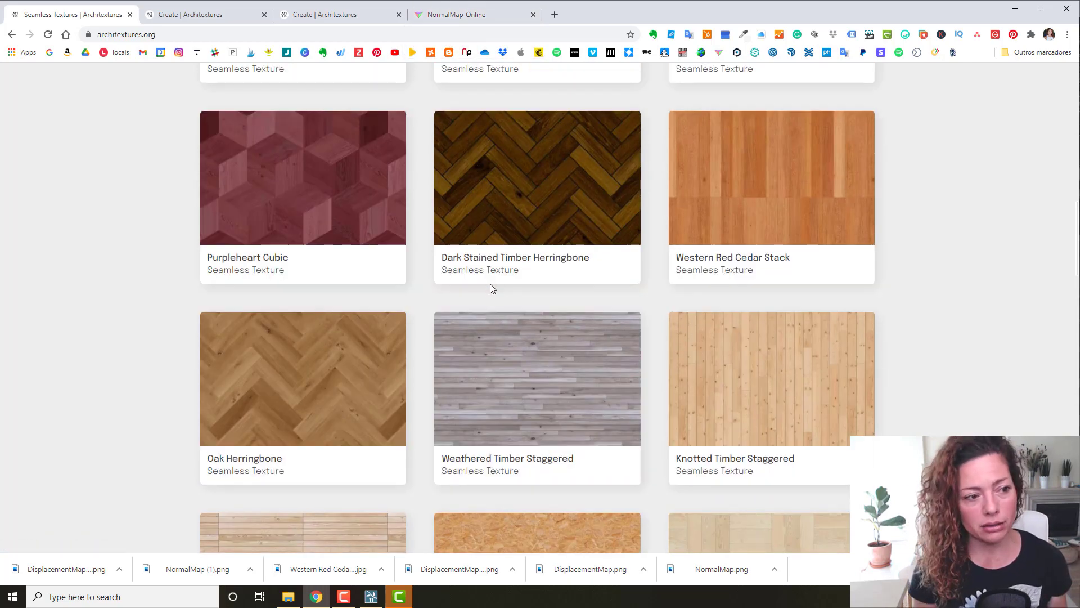
{"action": "scroll", "coordinate": [491, 284], "scroll_direction": "up", "scroll_amount": 10}
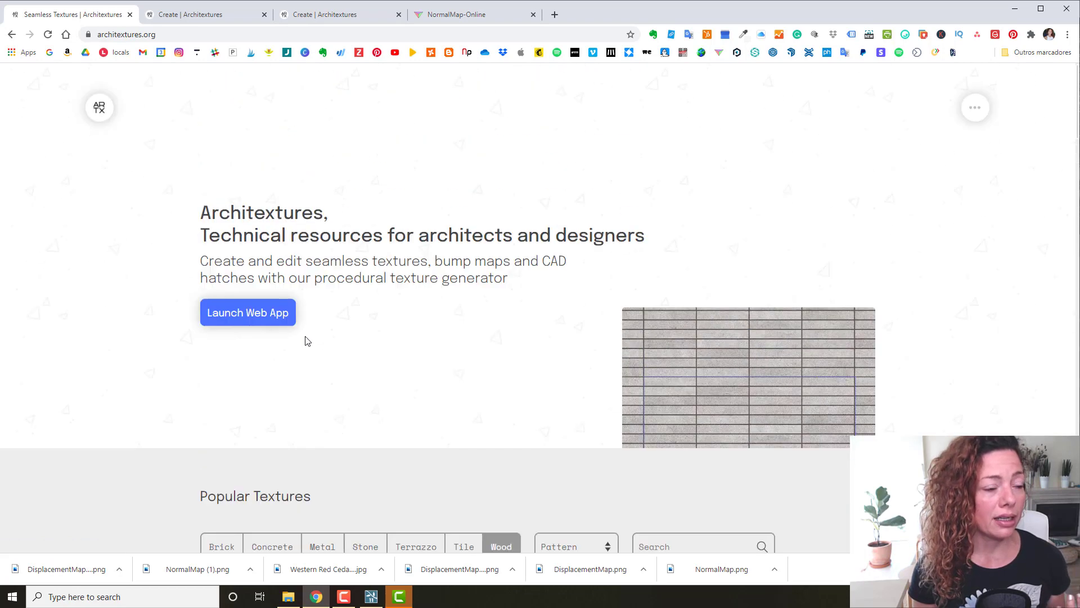
{"action": "scroll", "coordinate": [292, 337], "scroll_direction": "down", "scroll_amount": 6}
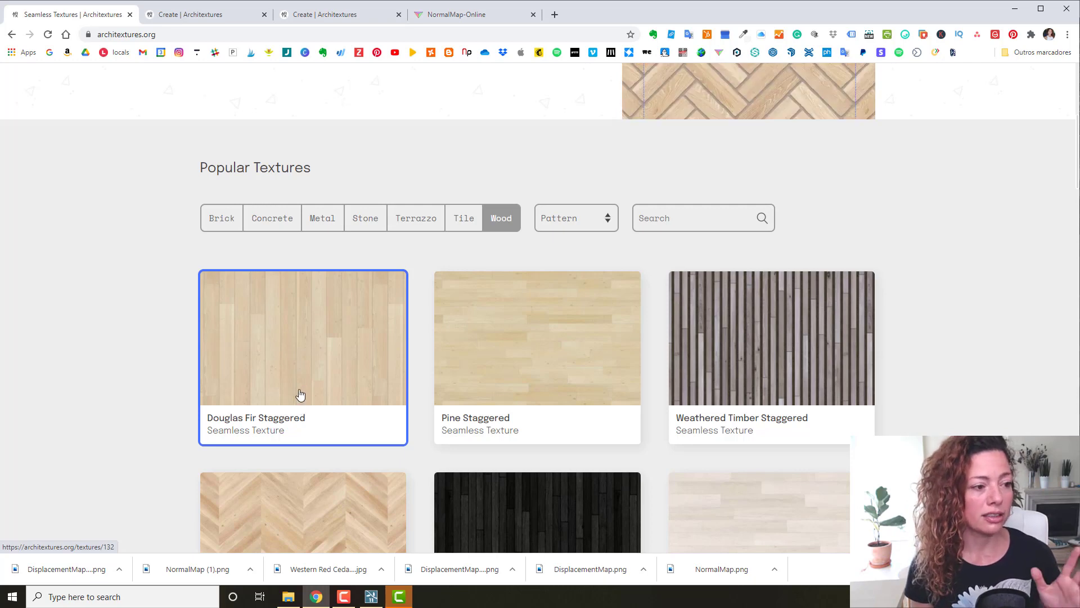
{"action": "scroll", "coordinate": [314, 386], "scroll_direction": "up", "scroll_amount": 2}
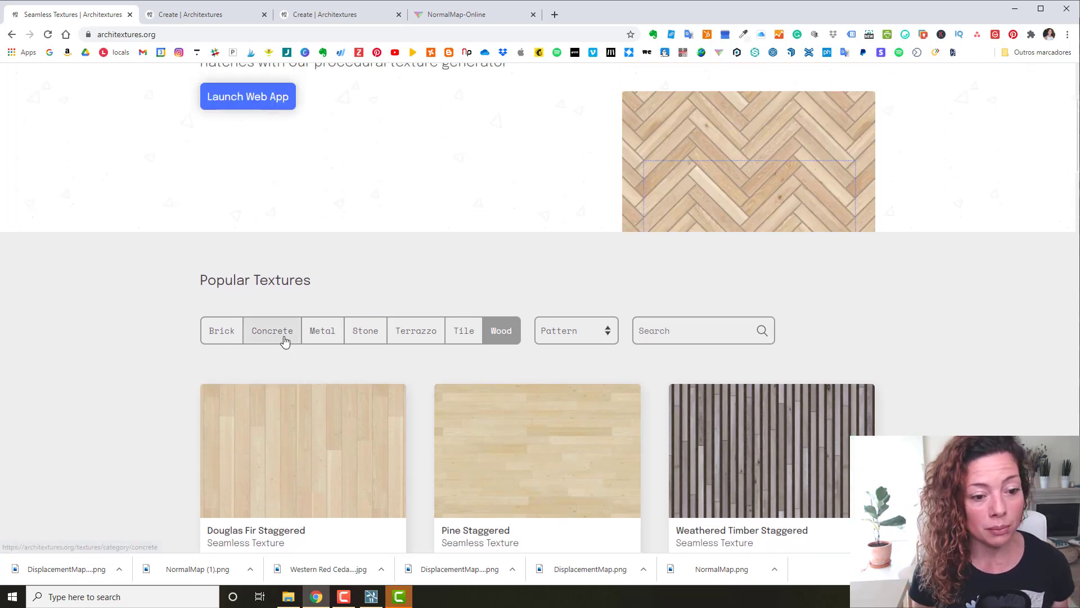
{"action": "scroll", "coordinate": [285, 340], "scroll_direction": "down", "scroll_amount": 4}
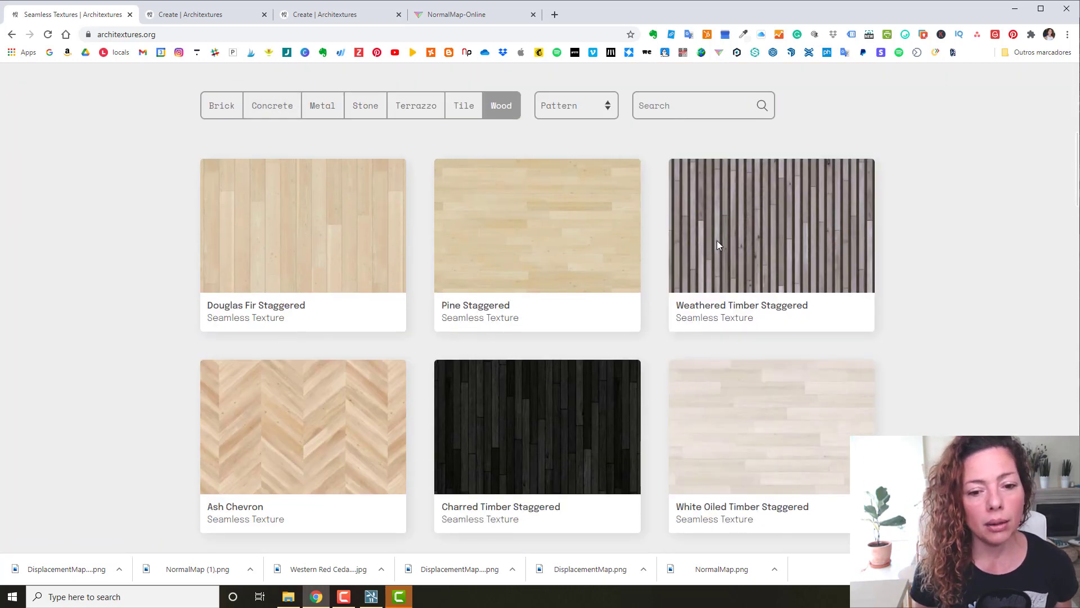
{"action": "left_click", "coordinate": [717, 240]}
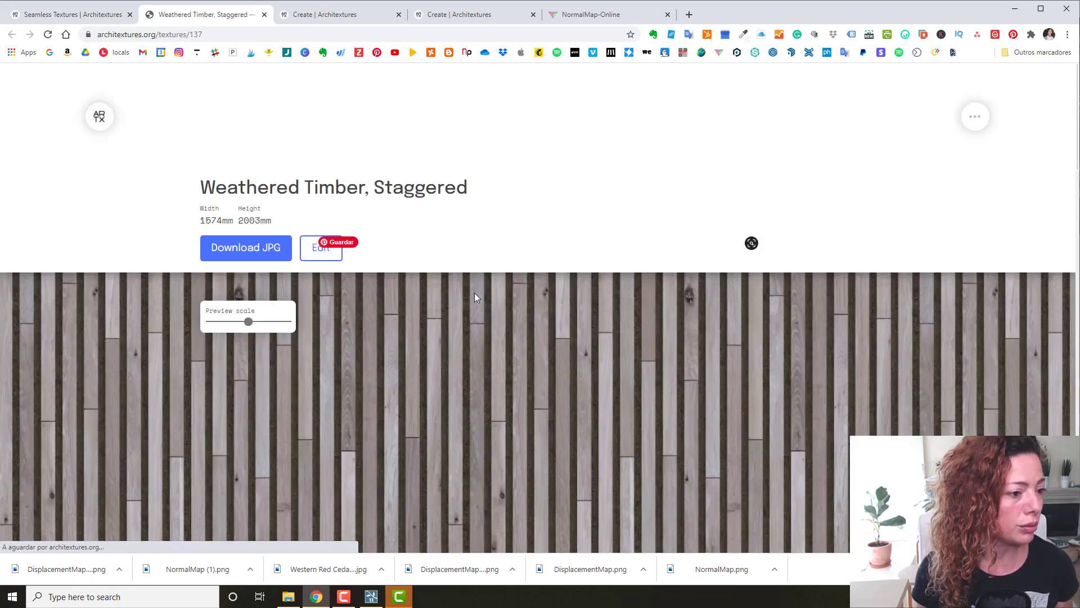
Step: Review the Weathered Timber, Staggered description and open the texture for editing
{"action": "scroll", "coordinate": [474, 297], "scroll_direction": "down", "scroll_amount": 10}
{"action": "scroll", "coordinate": [476, 296], "scroll_direction": "down", "scroll_amount": 3}
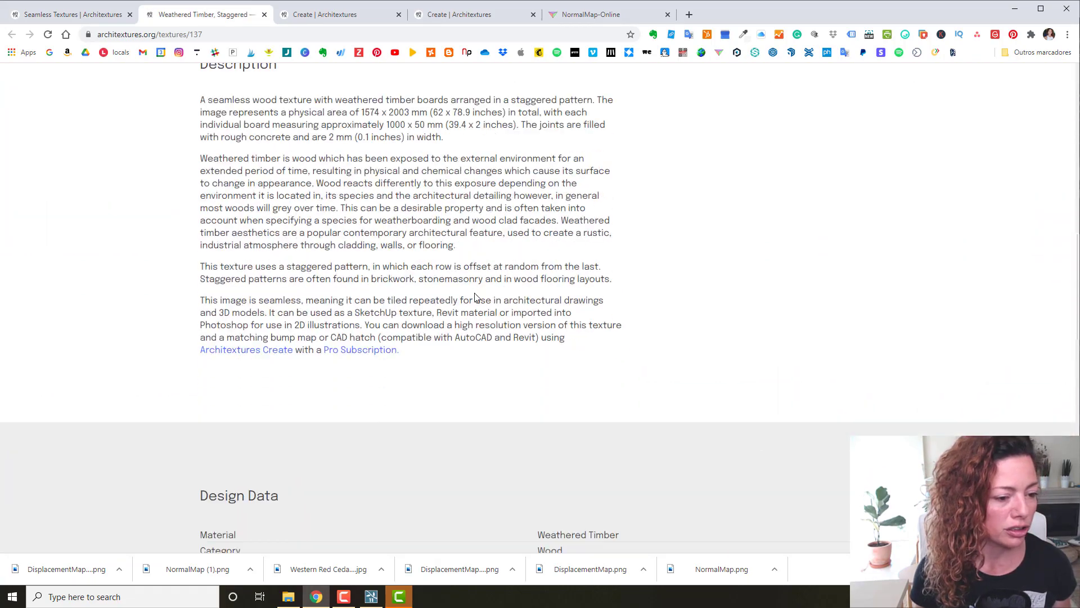
{"action": "scroll", "coordinate": [475, 294], "scroll_direction": "up", "scroll_amount": 15}
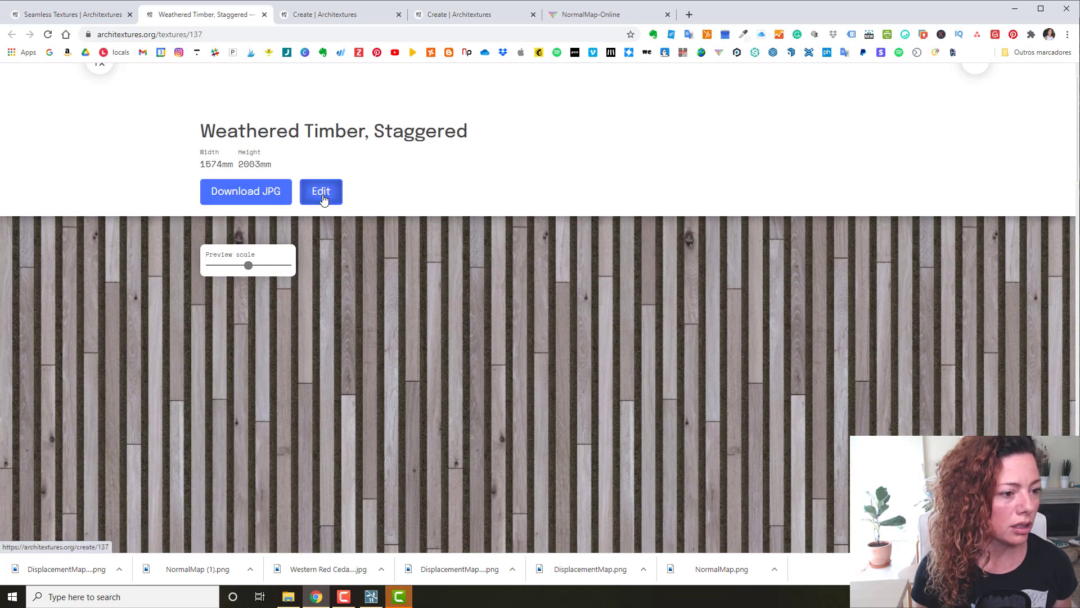
{"action": "left_click", "coordinate": [321, 191]}
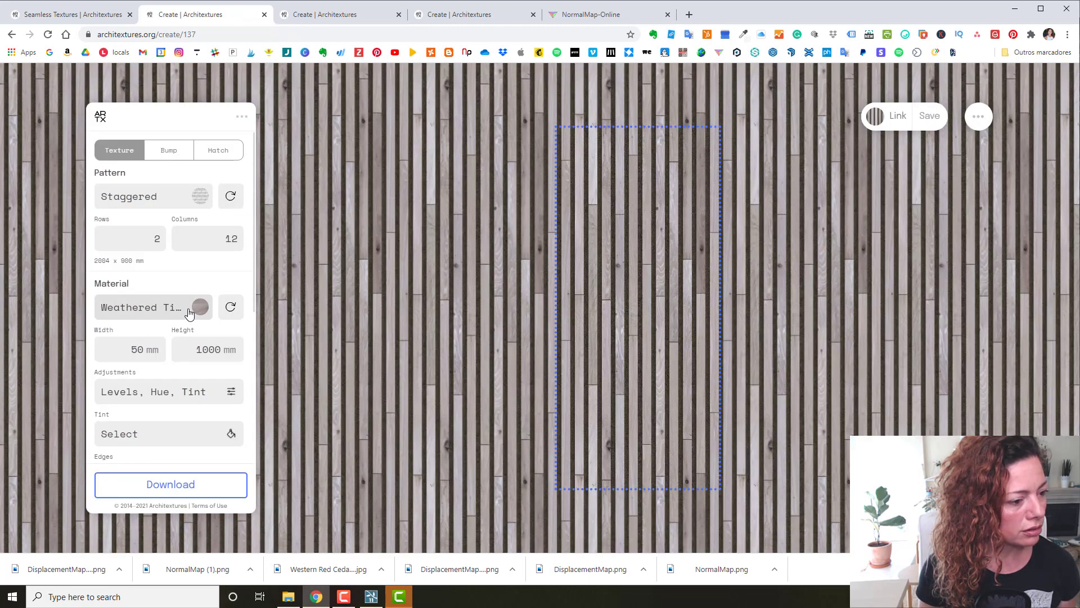
Step: Change the staggered texture's material to Oak and download its texture map as a 1000px sample JPG
{"action": "left_click", "coordinate": [194, 307]}
{"action": "scroll", "coordinate": [573, 360], "scroll_direction": "down", "scroll_amount": 4}
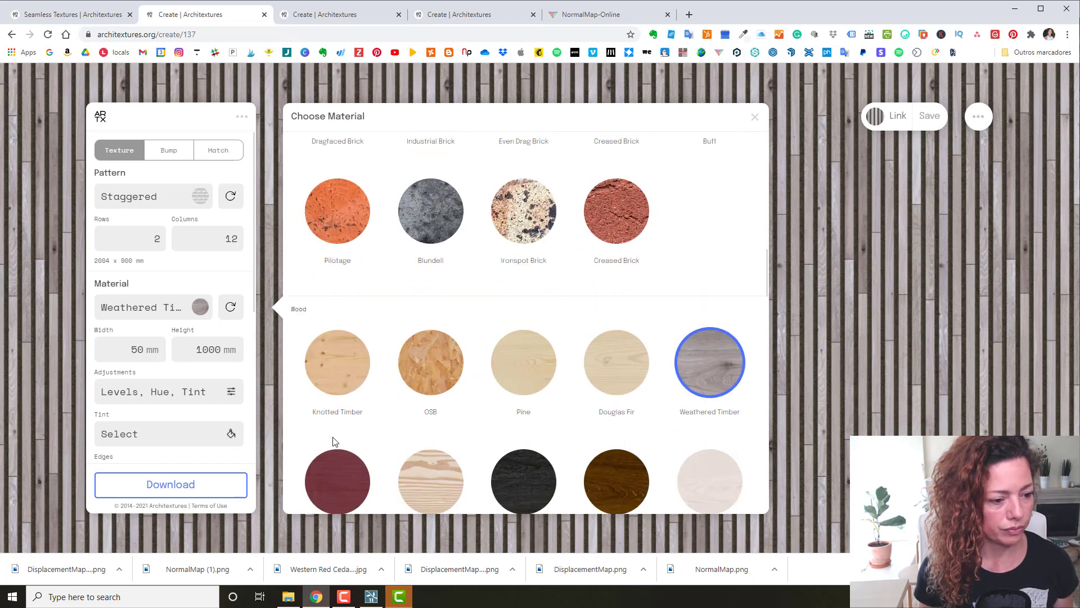
{"action": "scroll", "coordinate": [396, 392], "scroll_direction": "down", "scroll_amount": 5}
{"action": "left_click", "coordinate": [537, 326]}
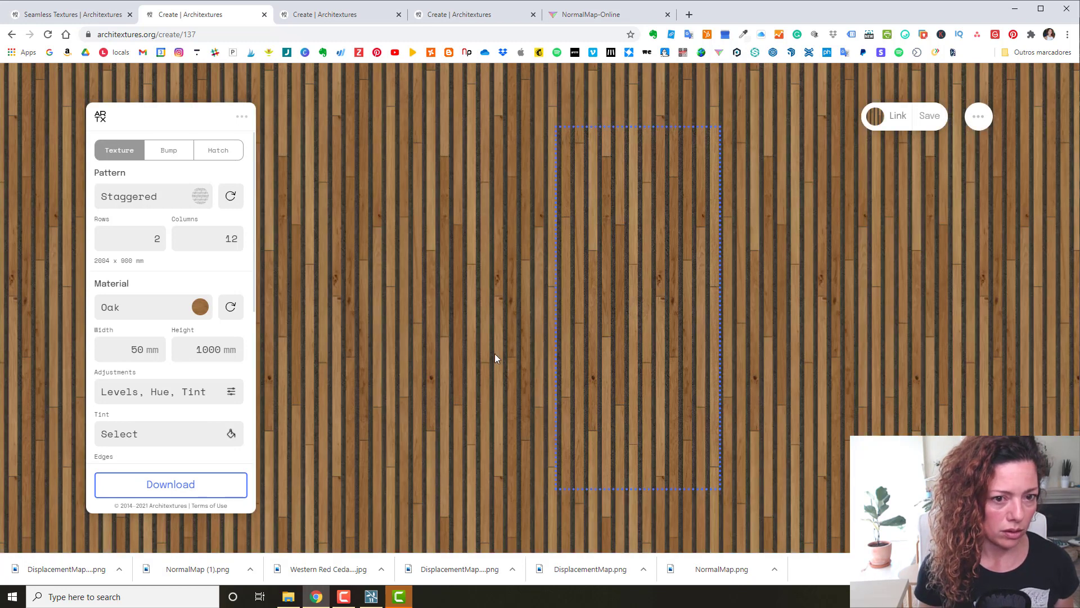
{"action": "left_click", "coordinate": [188, 484]}
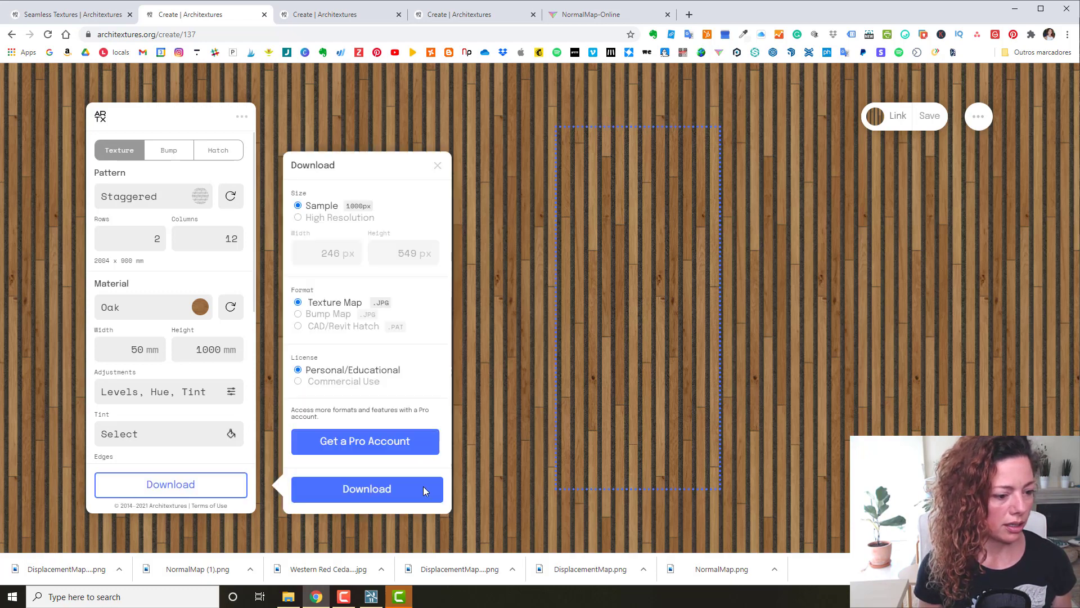
{"action": "left_click", "coordinate": [369, 488]}
Step: Load the Oak staggered image into NormalMap-Online and download its displacement and normal maps as PNG
{"action": "left_click", "coordinate": [607, 12]}
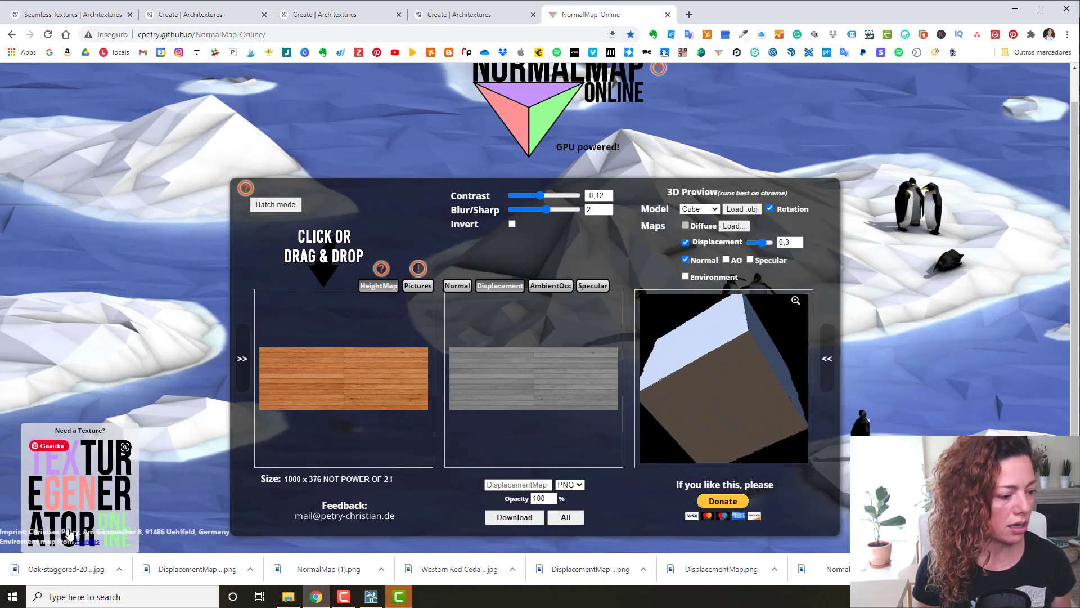
{"action": "left_click_drag", "start_coordinate": [66, 569], "coordinate": [323, 381]}
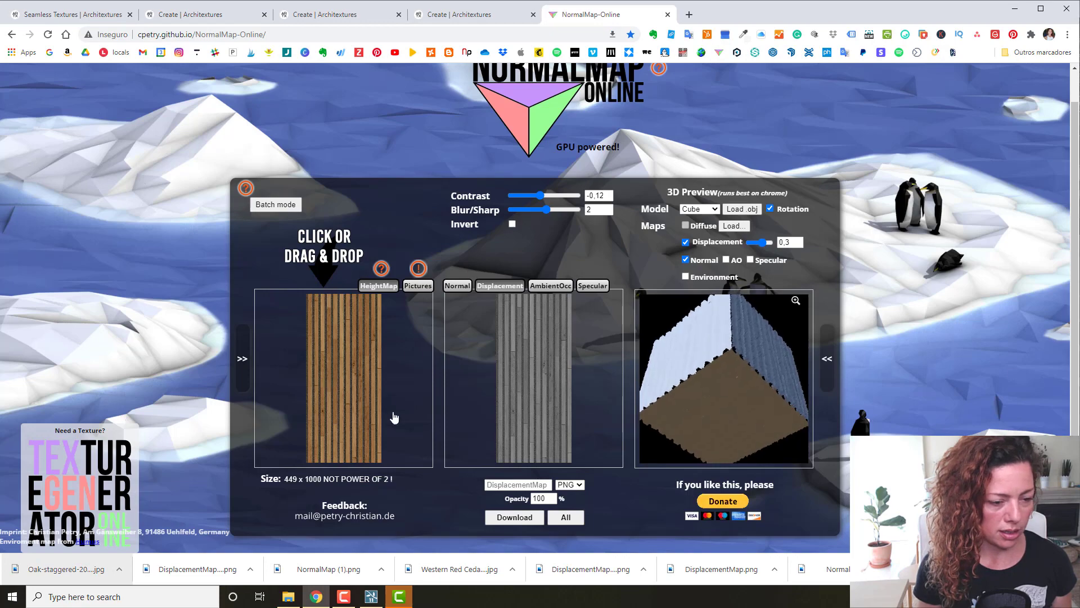
{"action": "left_click", "coordinate": [514, 517]}
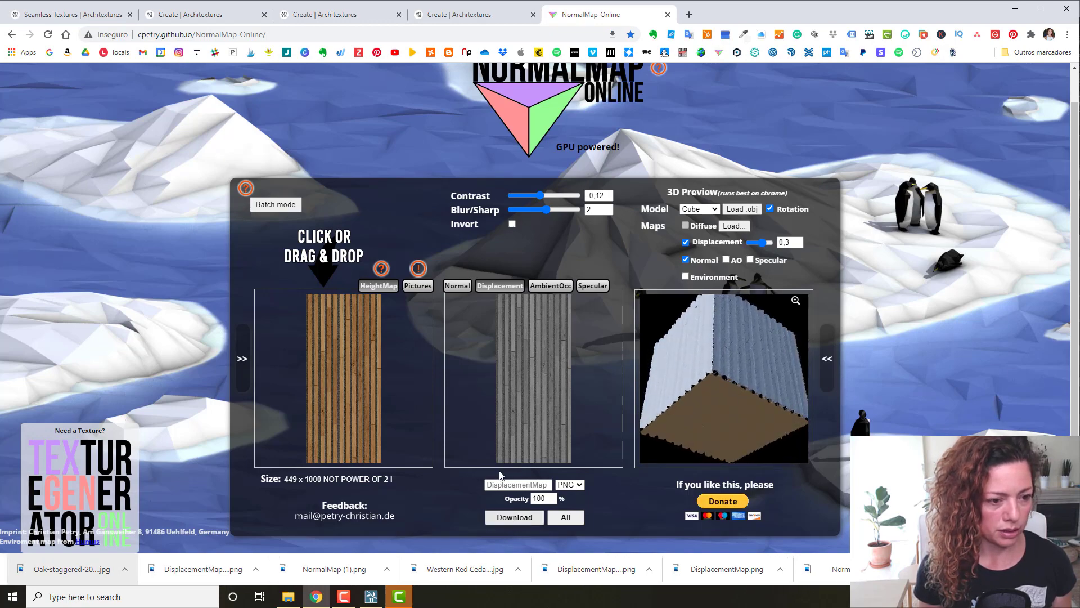
{"action": "left_click", "coordinate": [458, 286]}
{"action": "left_click", "coordinate": [514, 517]}
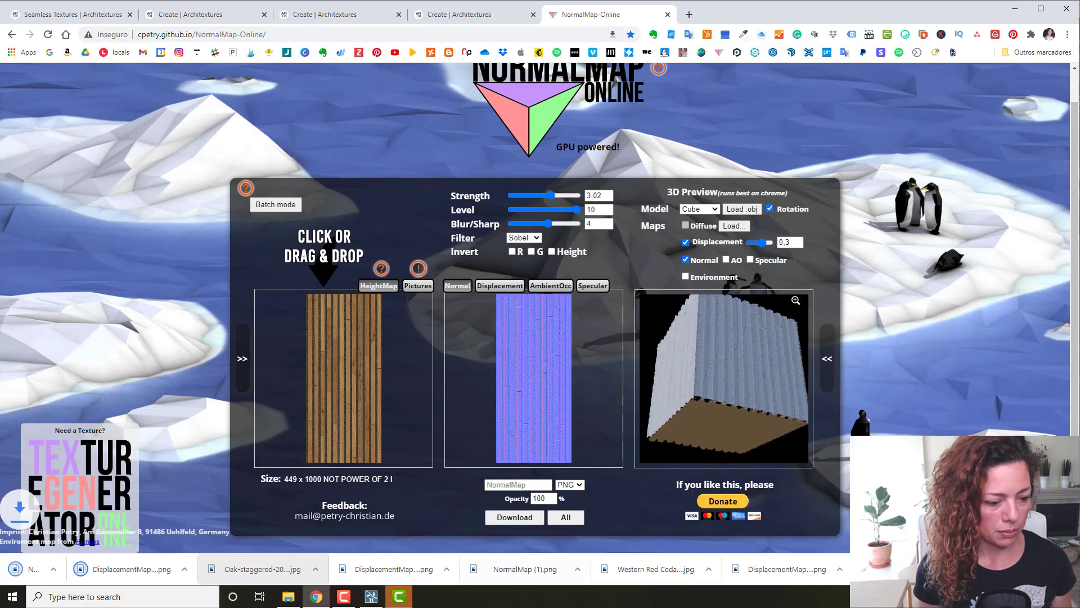
Step: Switch to Lumion and replace the wall material's color map with the Oak staggered 2004x900mm image
{"action": "left_click", "coordinate": [370, 597]}
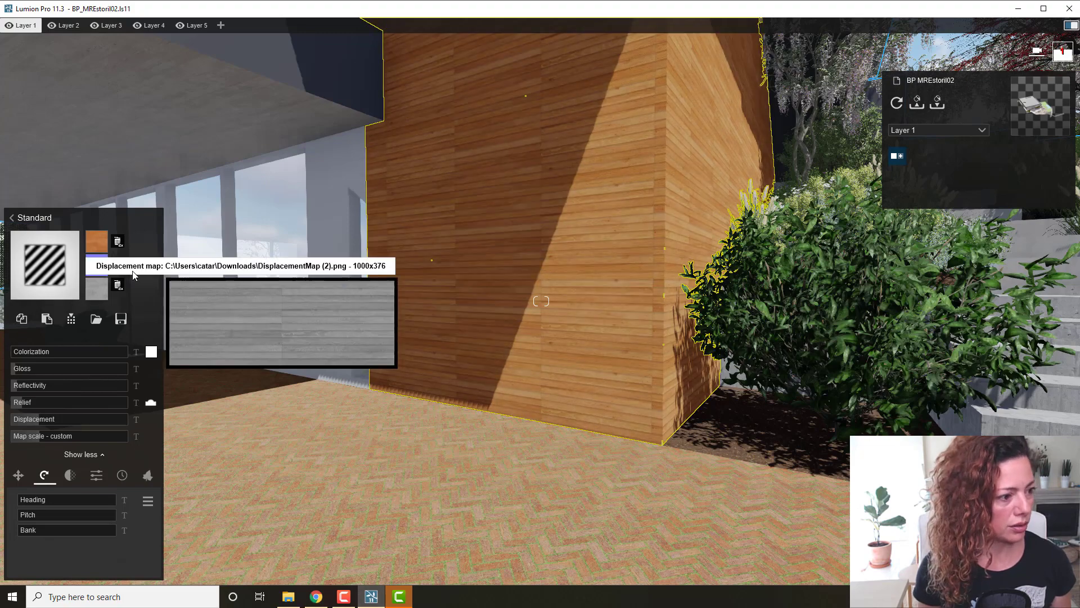
{"action": "left_click", "coordinate": [105, 247]}
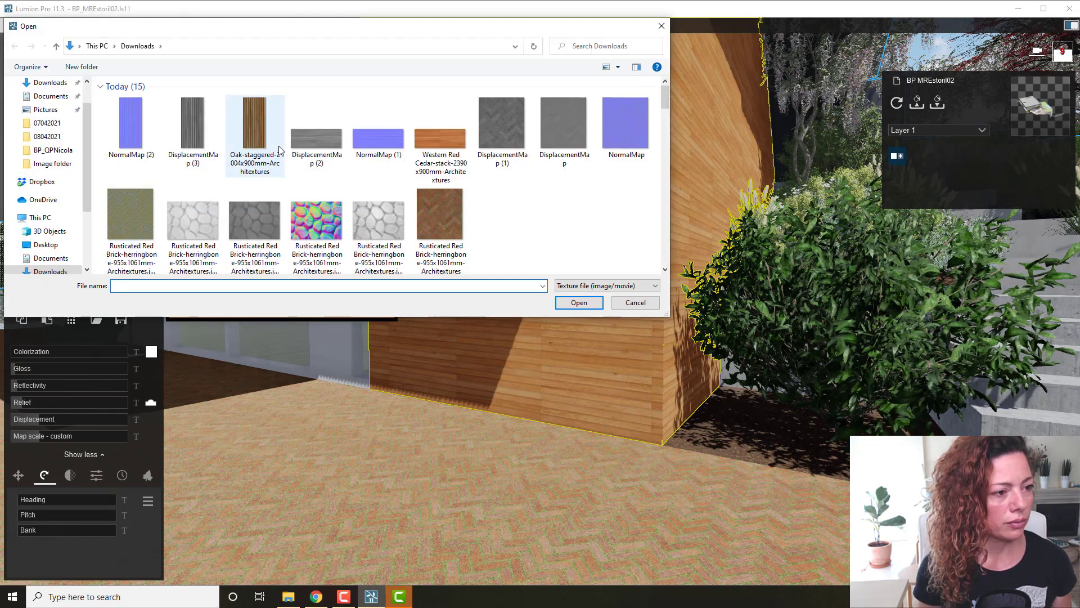
{"action": "left_click", "coordinate": [255, 135]}
{"action": "left_click", "coordinate": [561, 307]}
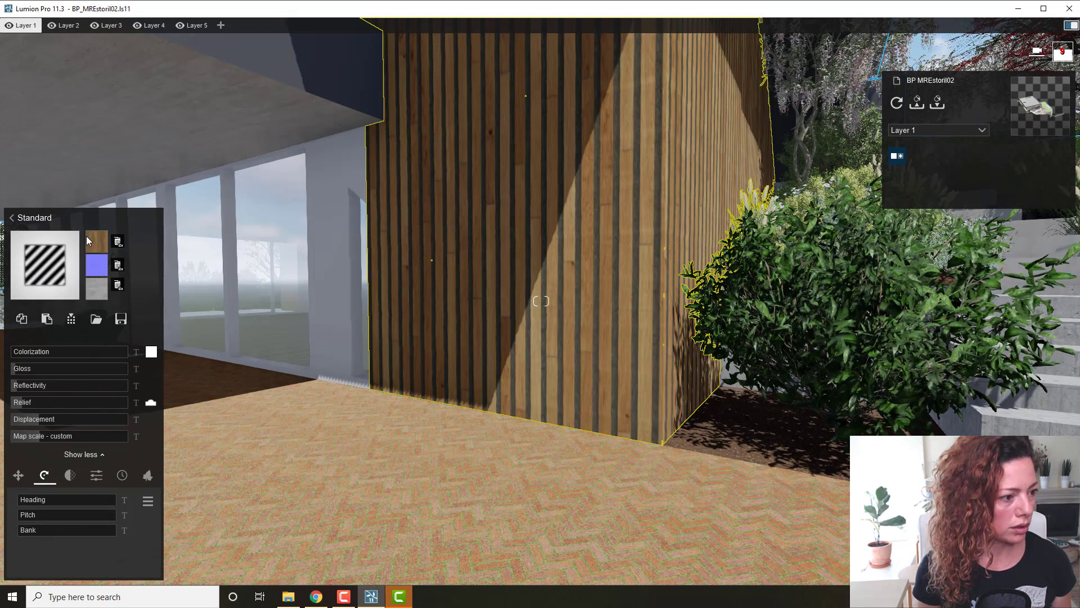
Step: Load NormalMap (2) as the wall's normal map and DisplacementMap (3) as its displacement map
{"action": "left_click", "coordinate": [105, 265]}
{"action": "left_click", "coordinate": [205, 149]}
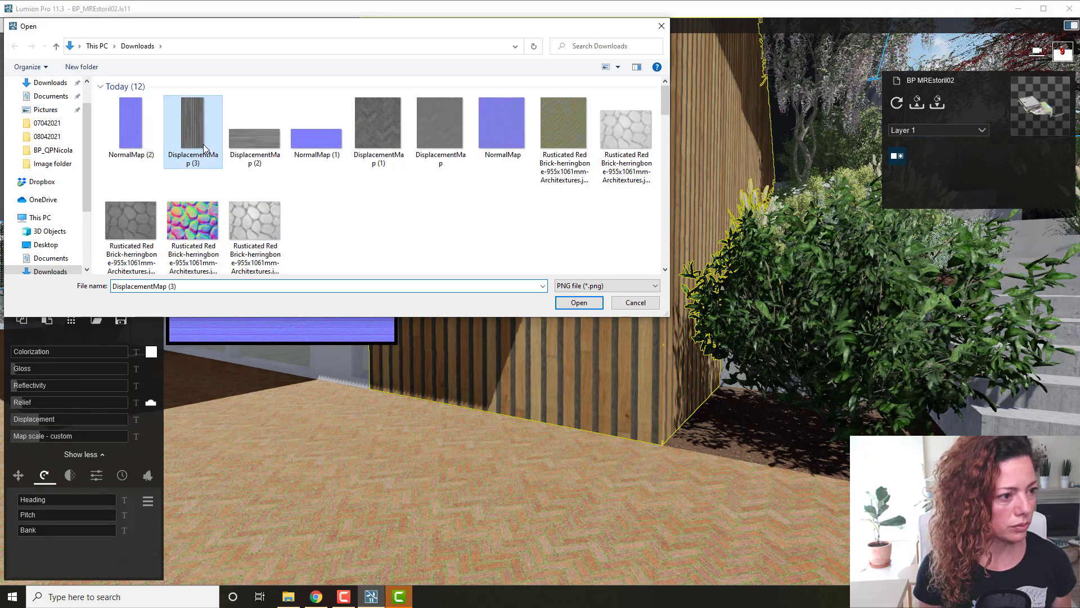
{"action": "left_click", "coordinate": [133, 139]}
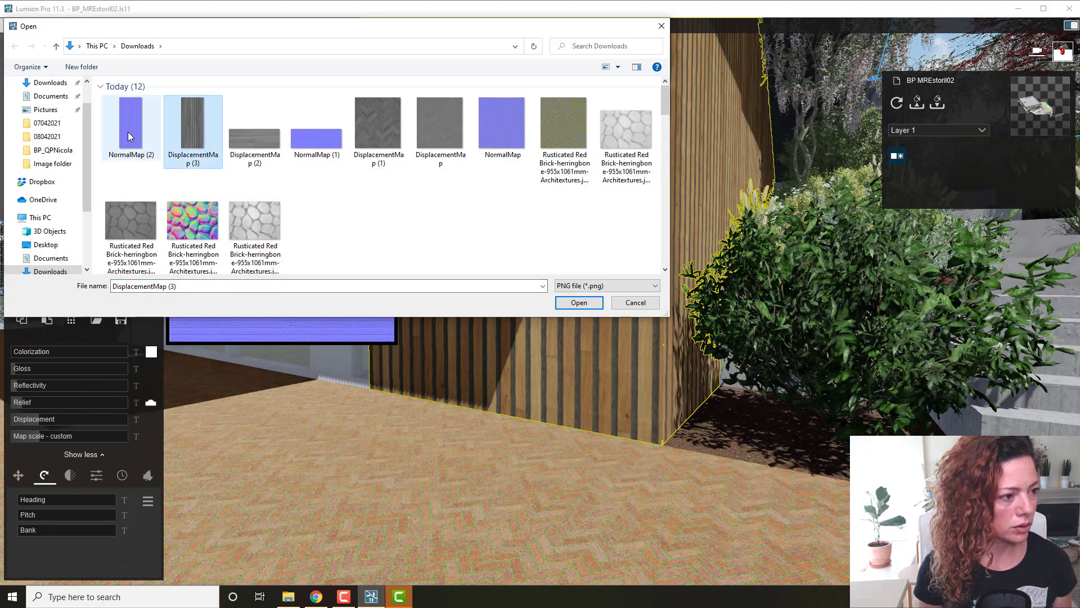
{"action": "left_click", "coordinate": [588, 306]}
{"action": "left_click", "coordinate": [105, 290]}
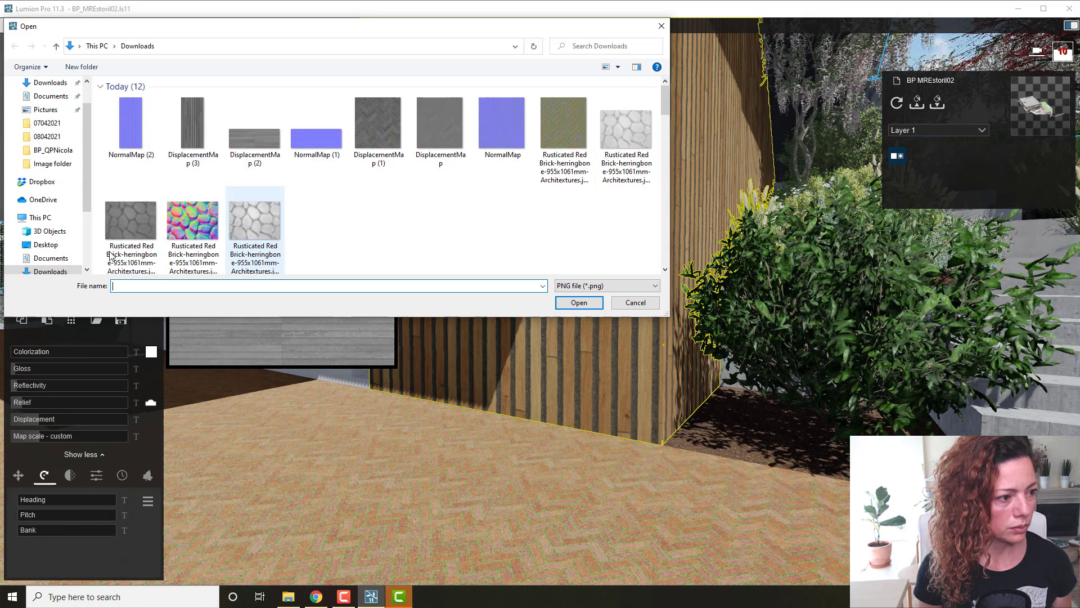
{"action": "left_click", "coordinate": [211, 134]}
{"action": "left_click", "coordinate": [579, 302]}
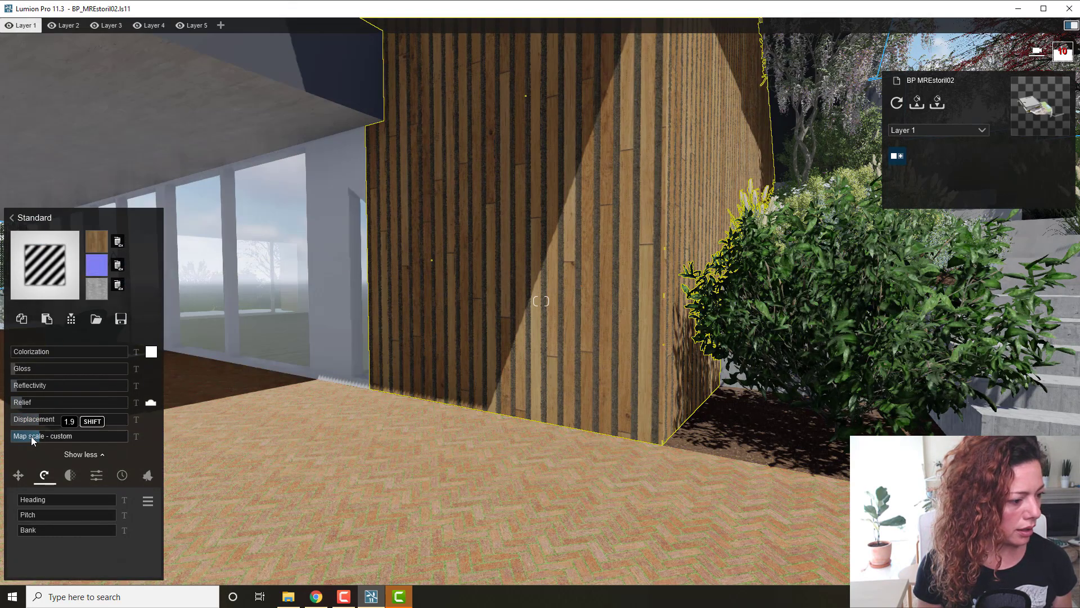
Step: Reduce the wall material's map scale to about 0.5 so the oak slats become narrower
{"action": "left_click_drag", "start_coordinate": [31, 436], "coordinate": [636, 406]}
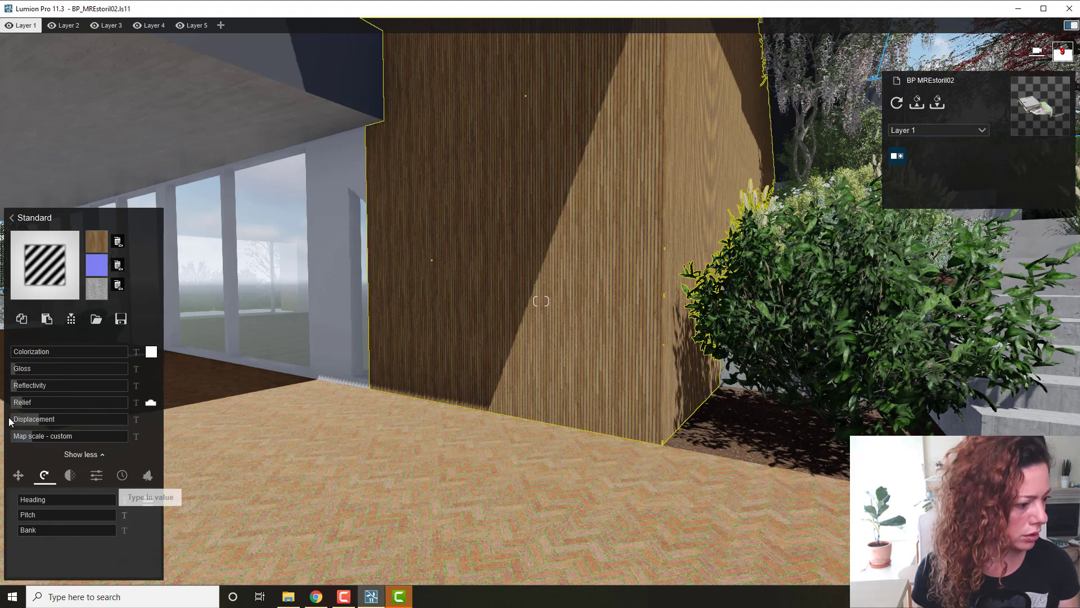
{"action": "left_click", "coordinate": [35, 437]}
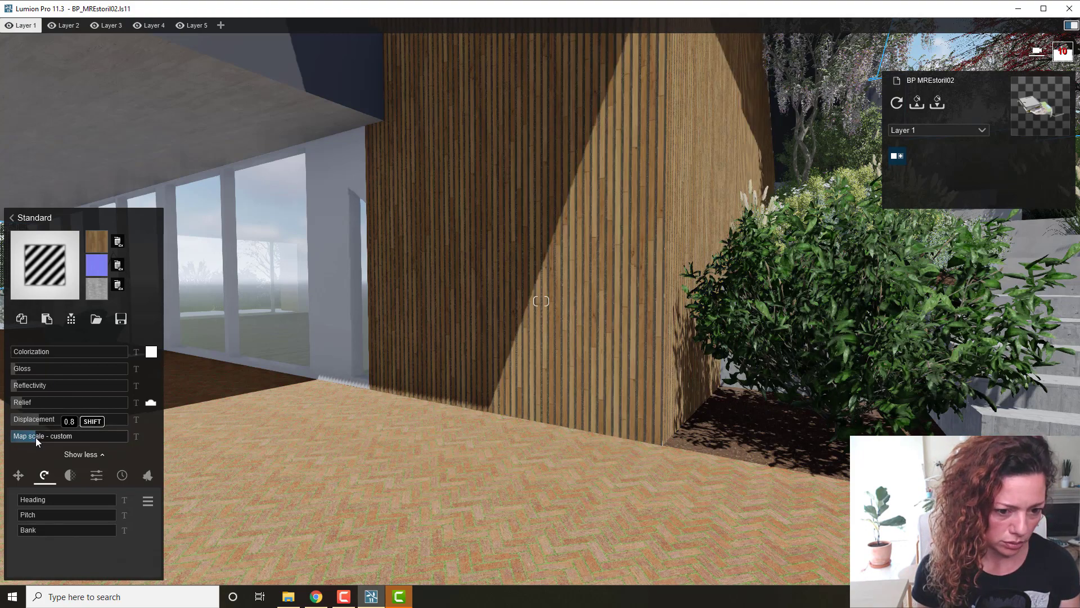
{"action": "left_click_drag", "start_coordinate": [35, 437], "coordinate": [33, 437]}
Step: Inspect the oak slat cladding up close and from farther back, checking the slat size against the facade
{"action": "right_click", "coordinate": [225, 422]}
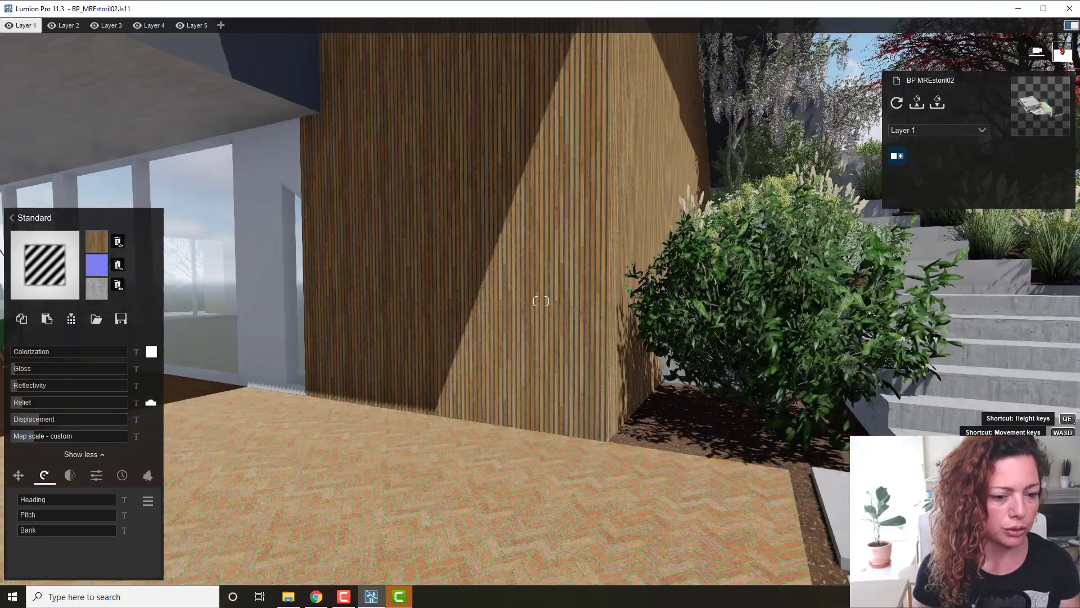
{"action": "key", "text": "w"}
{"action": "key", "text": "d"}
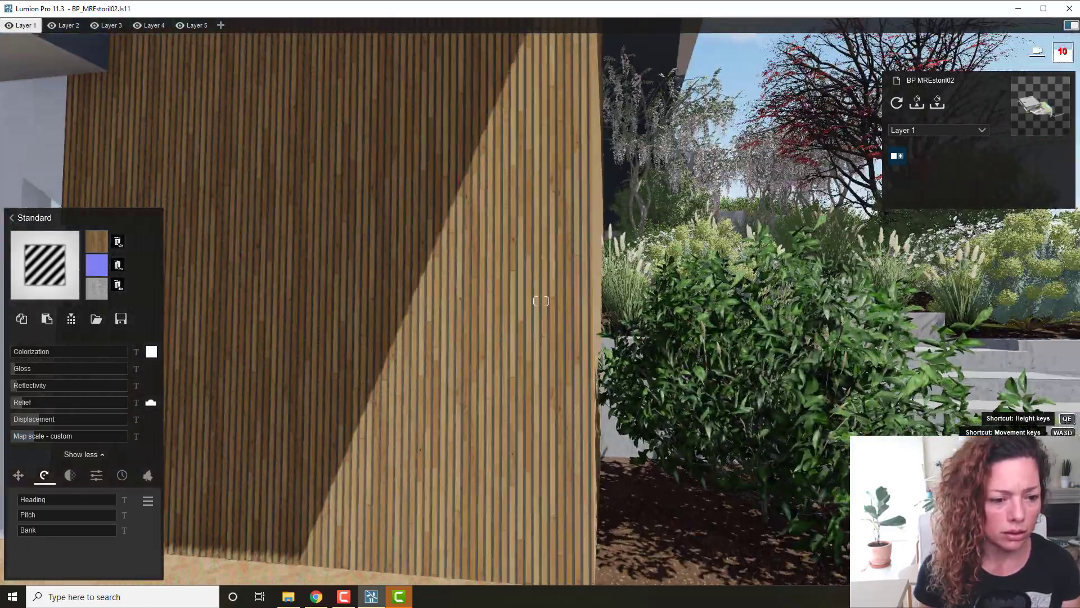
{"action": "key", "text": "s"}
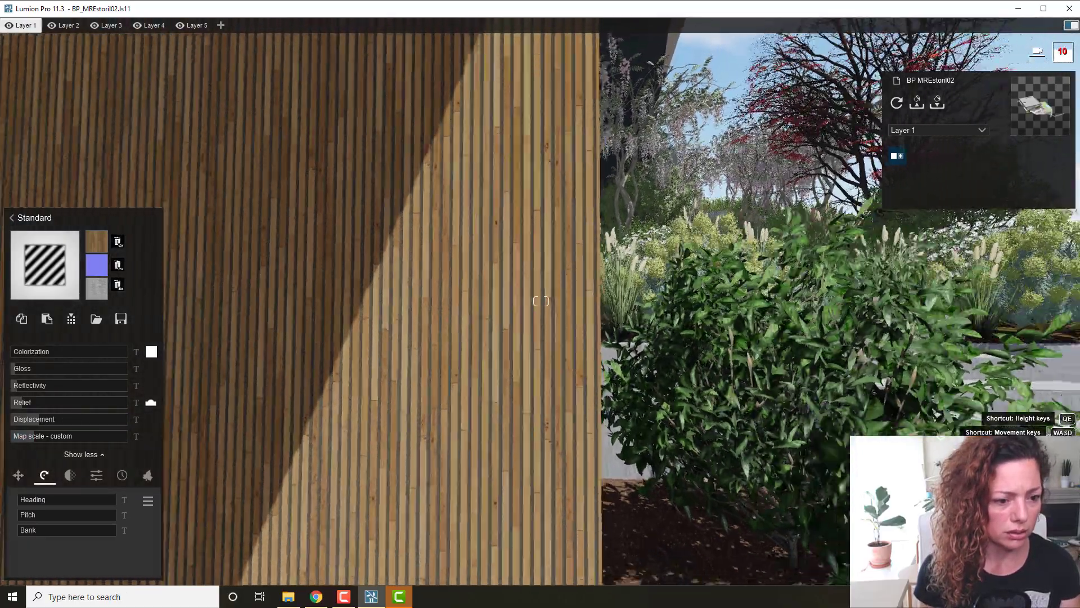
{"action": "key", "text": "s"}
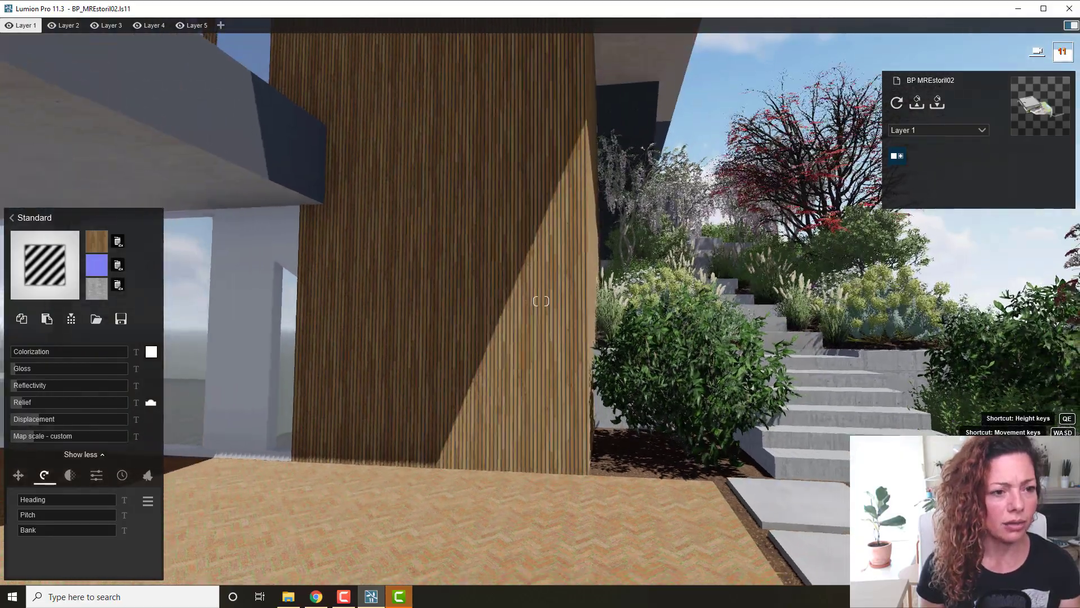
{"action": "key", "text": "s"}
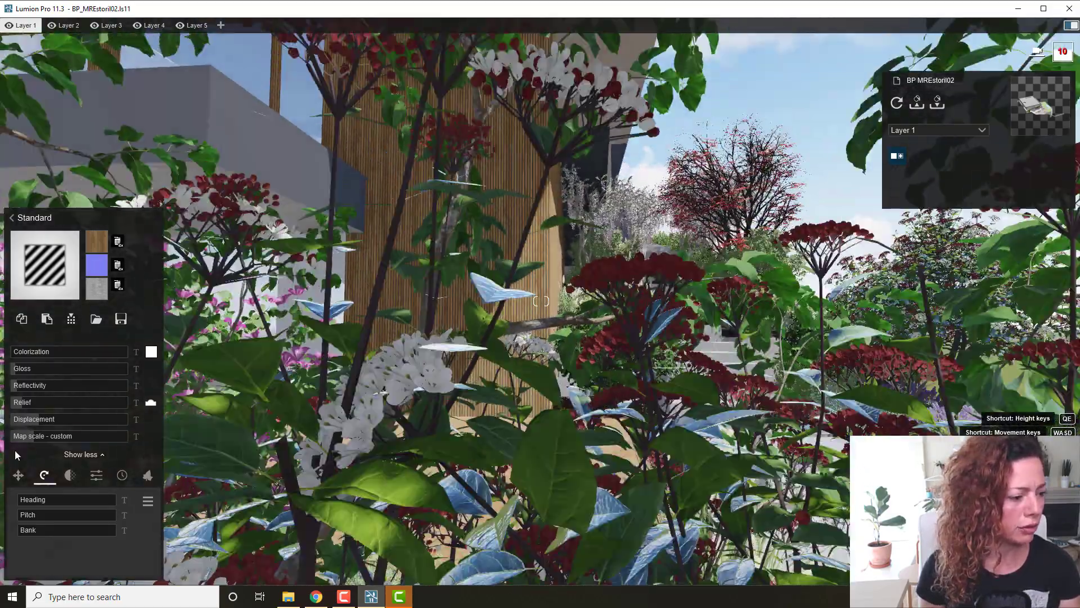
{"action": "key", "text": "shift+s"}
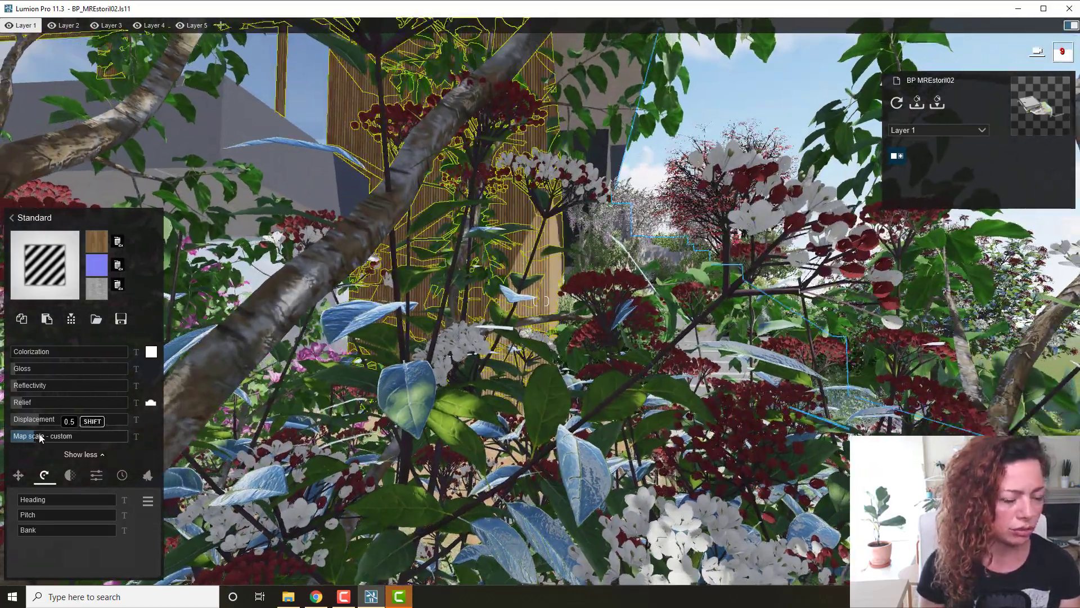
{"action": "key", "text": "shift+w"}
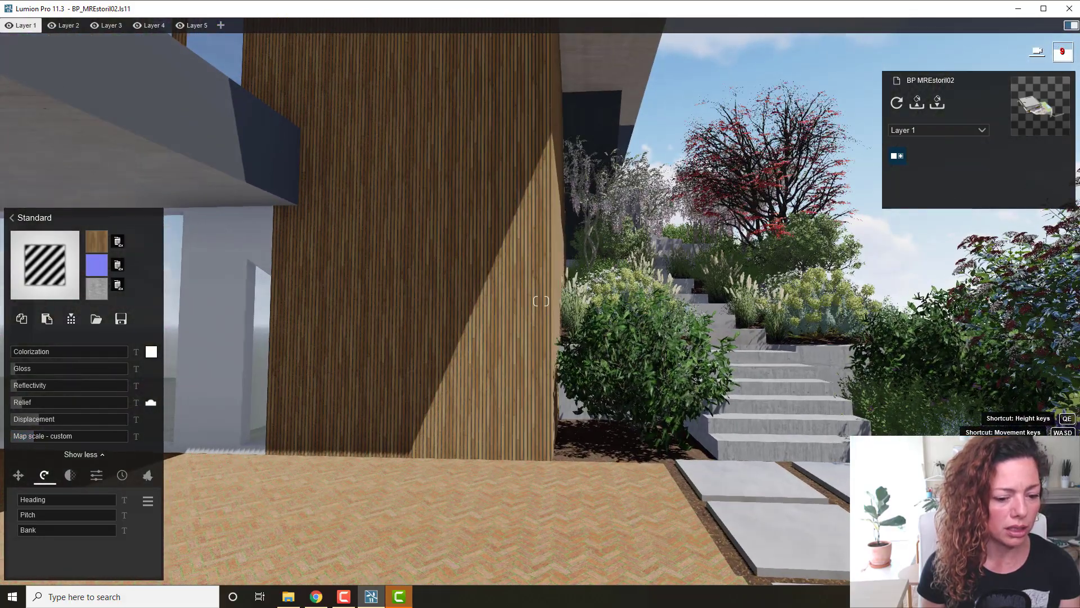
Step: Adjust the map scale of the herringbone brick paving material to about 0.7
{"action": "left_click_drag", "start_coordinate": [464, 382], "coordinate": [455, 382]}
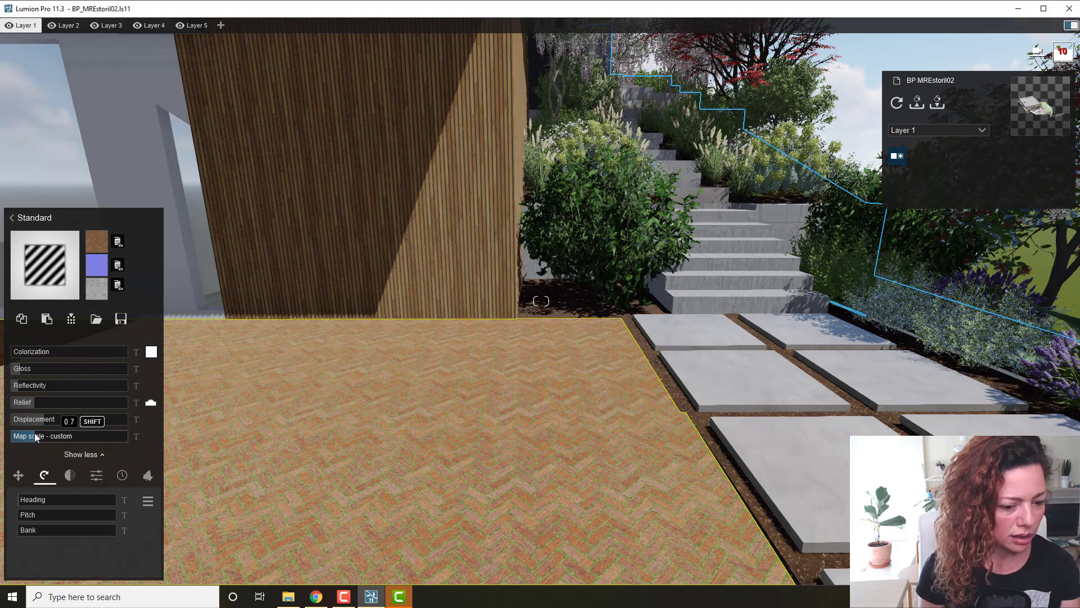
{"action": "left_click_drag", "start_coordinate": [35, 435], "coordinate": [36, 437]}
{"action": "key", "text": "s"}
Step: Examine the oak slat cladding up close and from progressively farther back, checking how the staggered slats read on the wall
{"action": "left_click_drag", "start_coordinate": [512, 440], "coordinate": [481, 387]}
{"action": "key", "text": "w"}
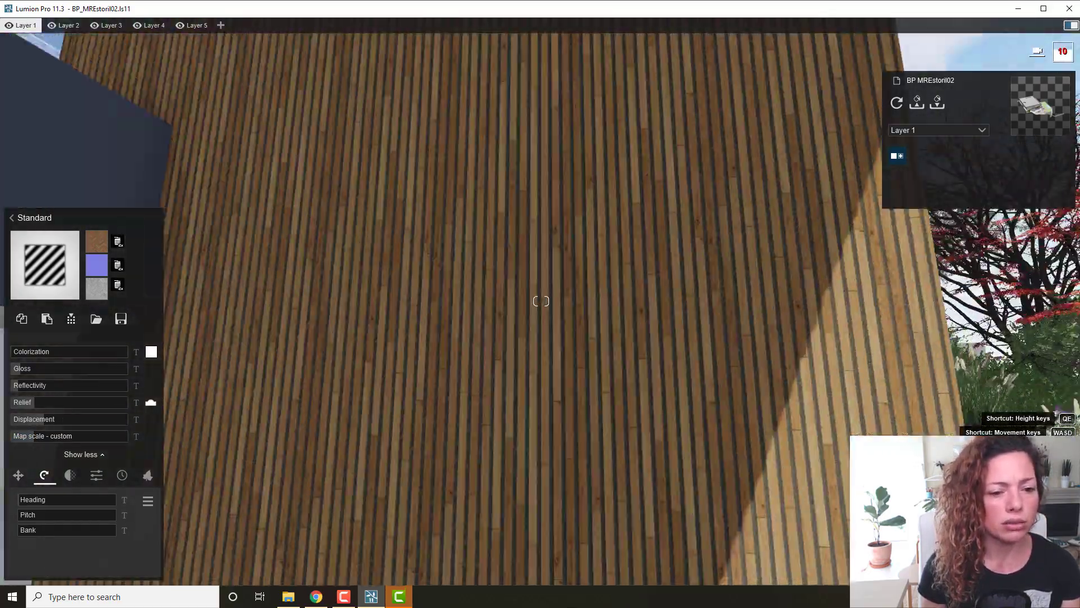
{"action": "key", "text": "s"}
{"action": "key", "text": "s"}
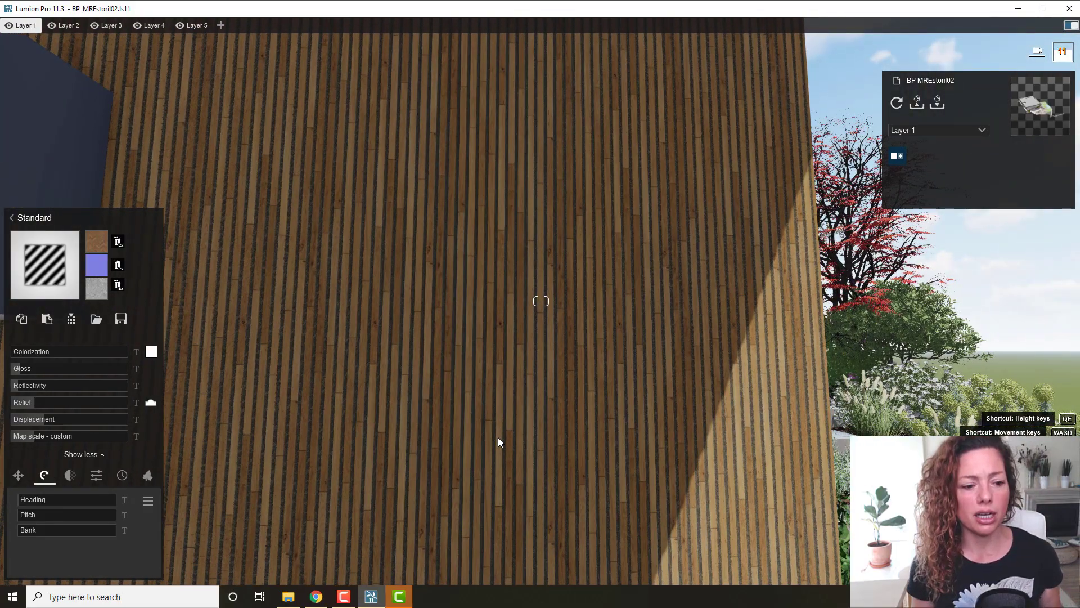
{"action": "key", "text": "s"}
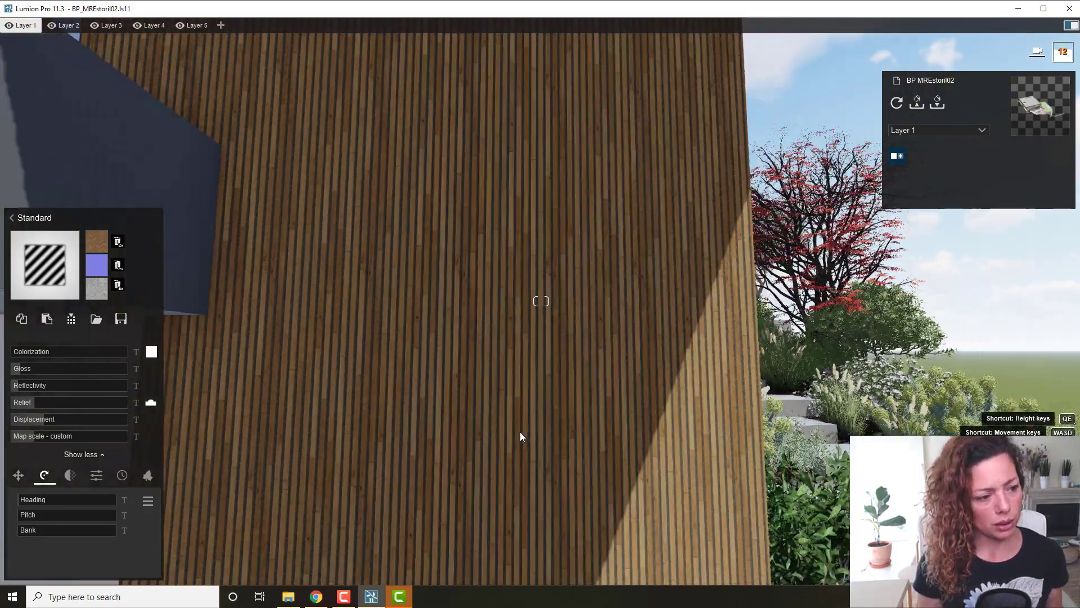
{"action": "key", "text": "s"}
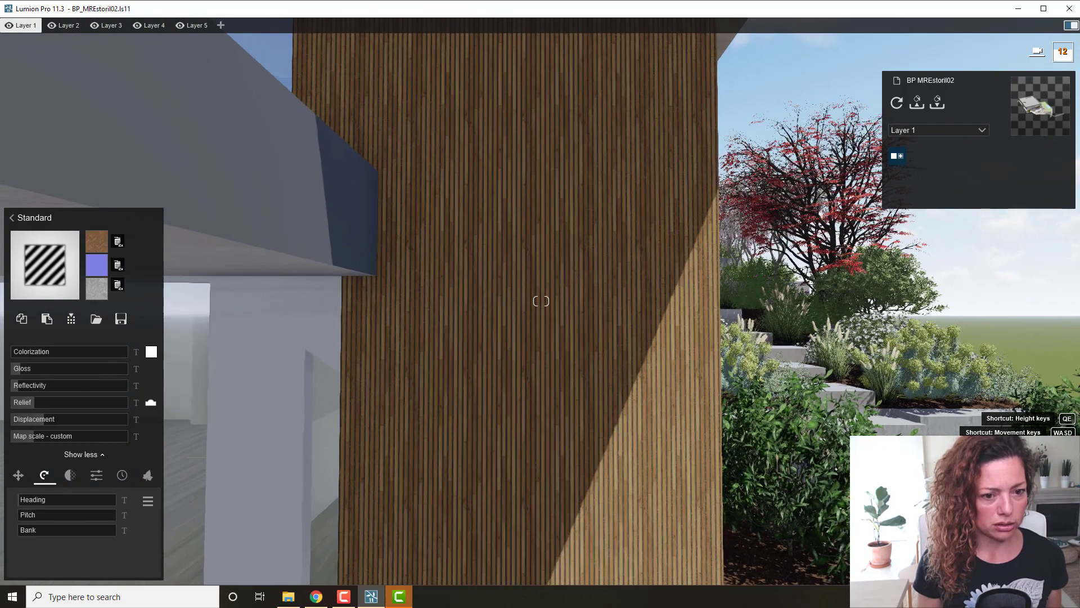
{"action": "key", "text": "w"}
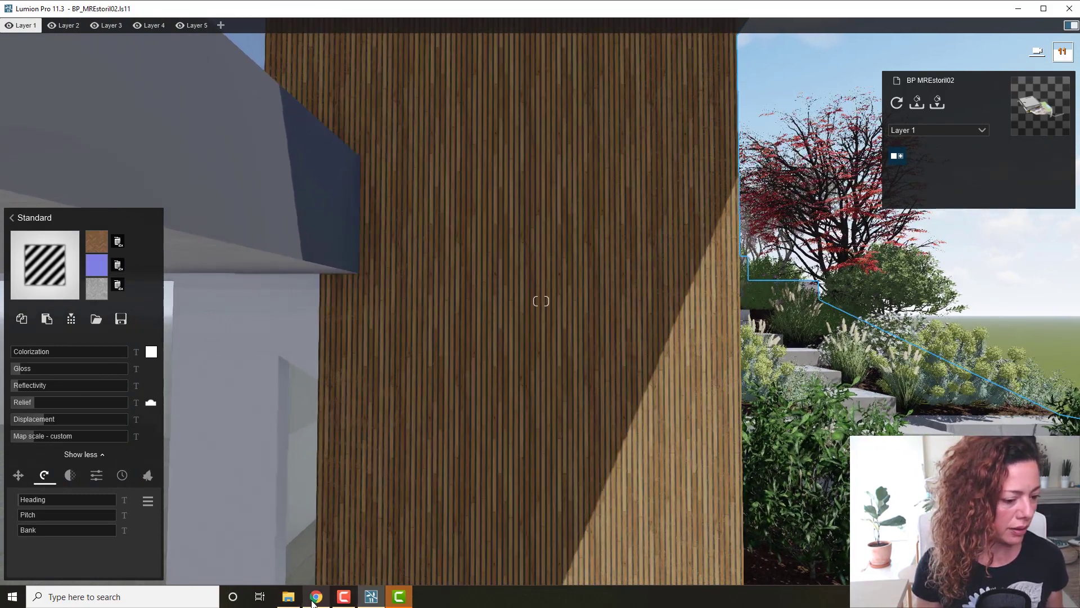
Step: Switch to Chrome and view the start of the Architextures home page
{"action": "mouse_move", "coordinate": [315, 601]}
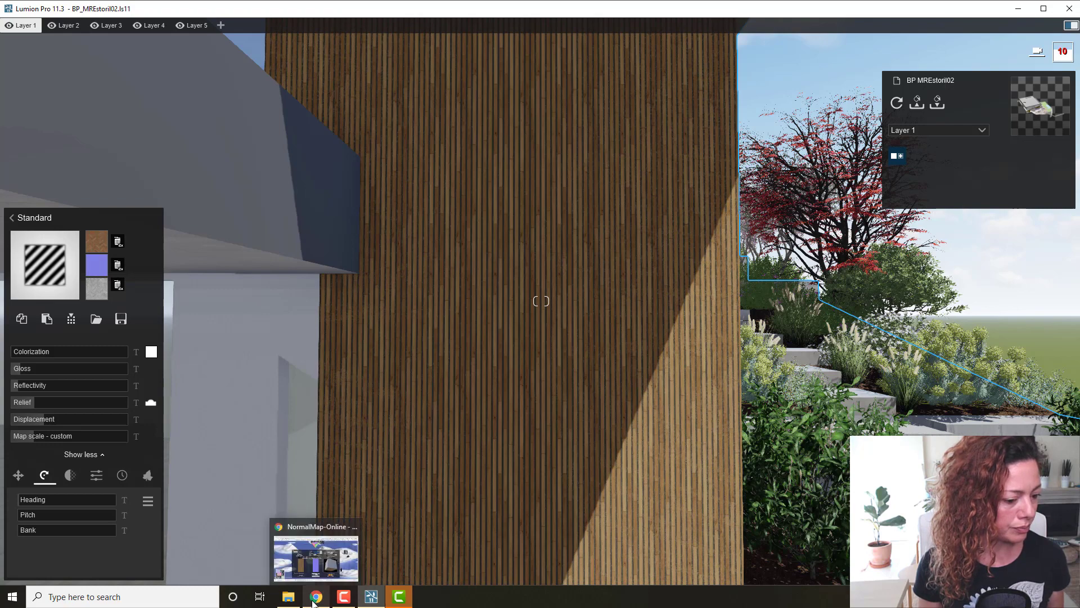
{"action": "left_click", "coordinate": [323, 554]}
{"action": "left_click", "coordinate": [51, 15]}
{"action": "scroll", "coordinate": [517, 317], "scroll_direction": "up", "scroll_amount": 8}
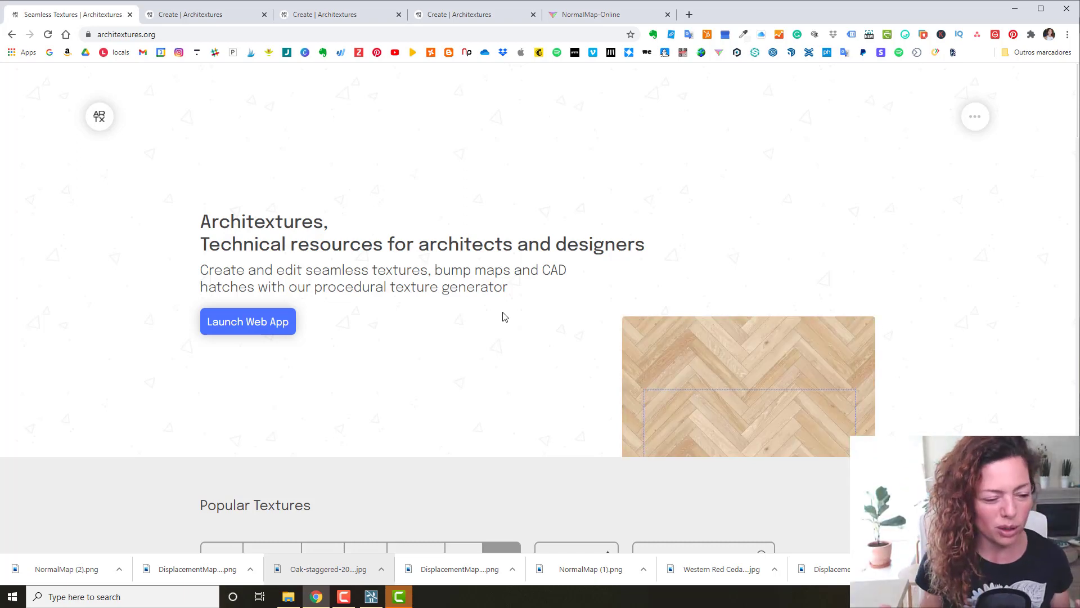
Step: Return to Lumion and review the brick paving together with the oak slat wall from several distances
{"action": "left_click", "coordinate": [372, 596]}
{"action": "key", "text": "s"}
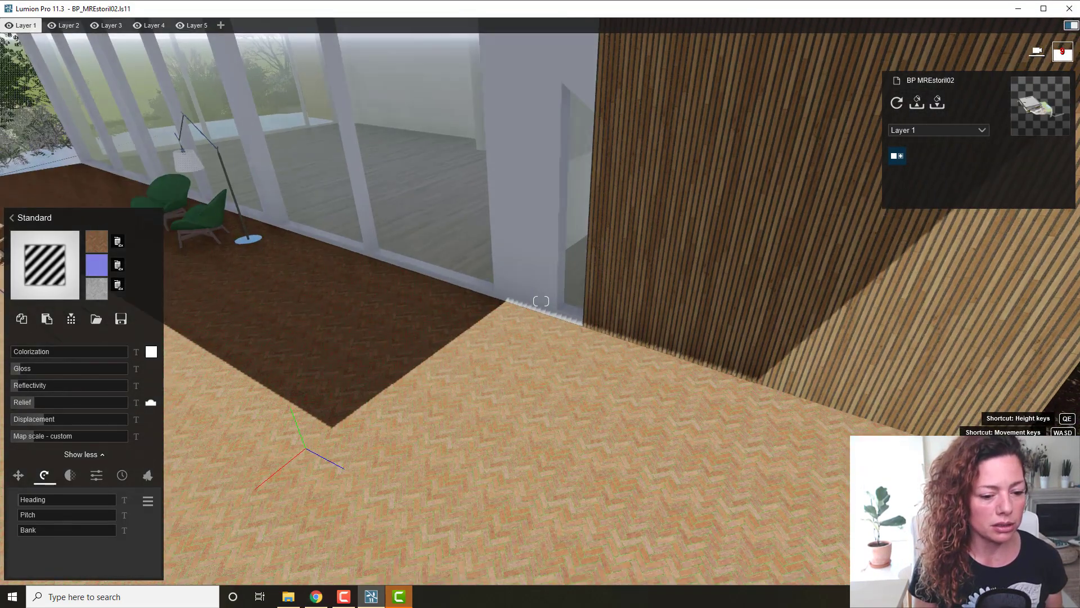
{"action": "key", "text": "s"}
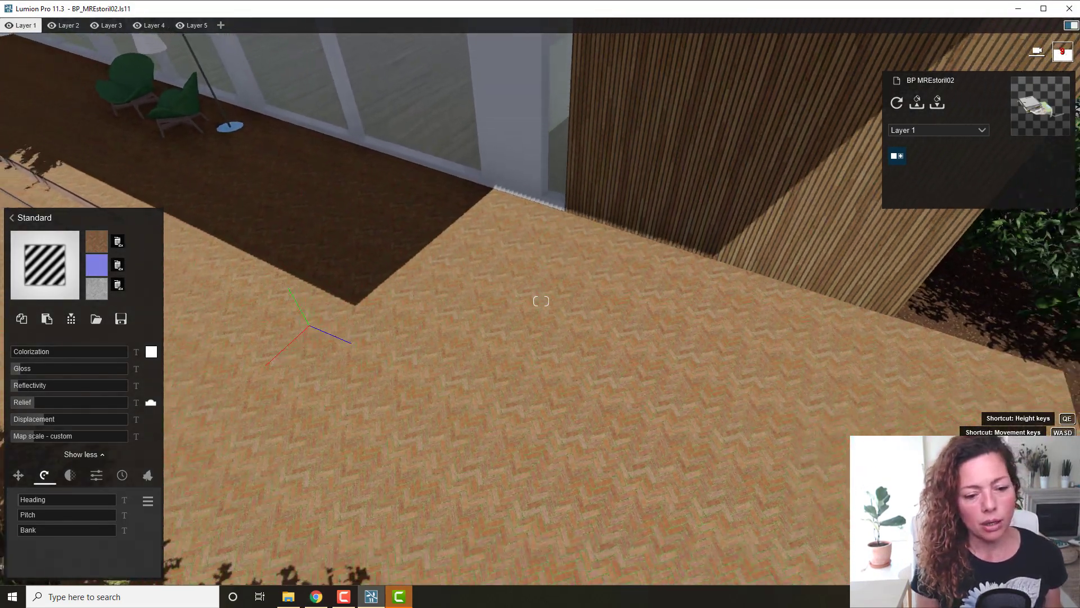
{"action": "key", "text": "w"}
{"action": "key", "text": "w"}
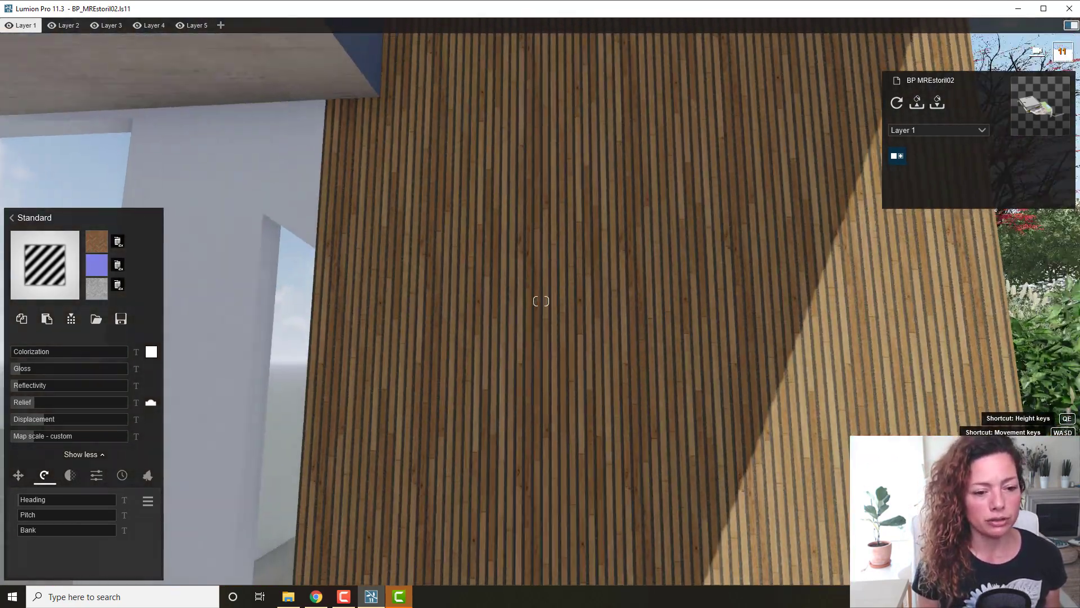
{"action": "key", "text": "s"}
{"action": "key", "text": "w"}
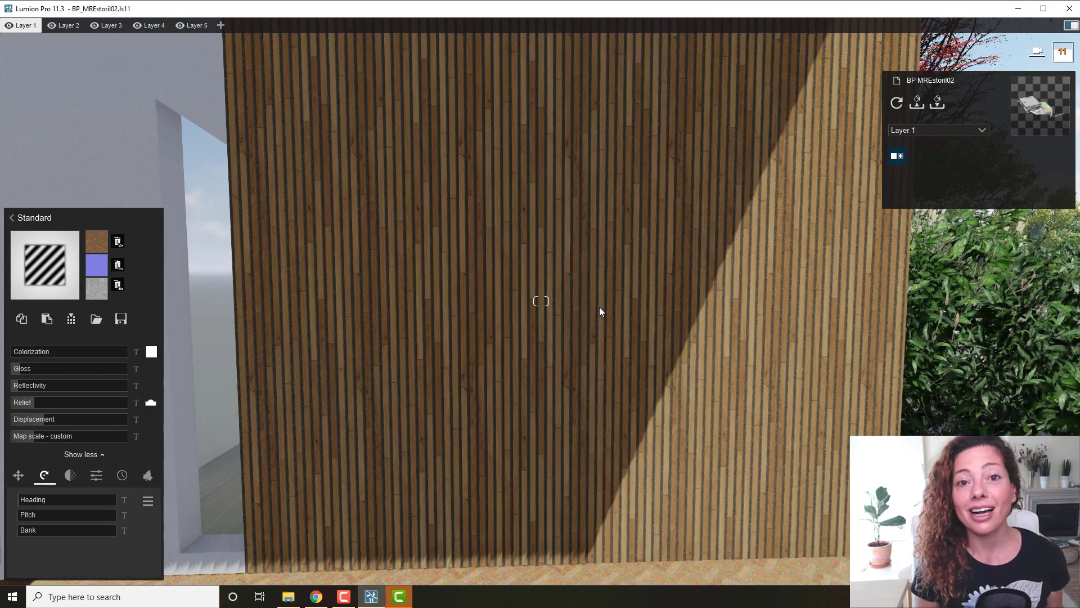